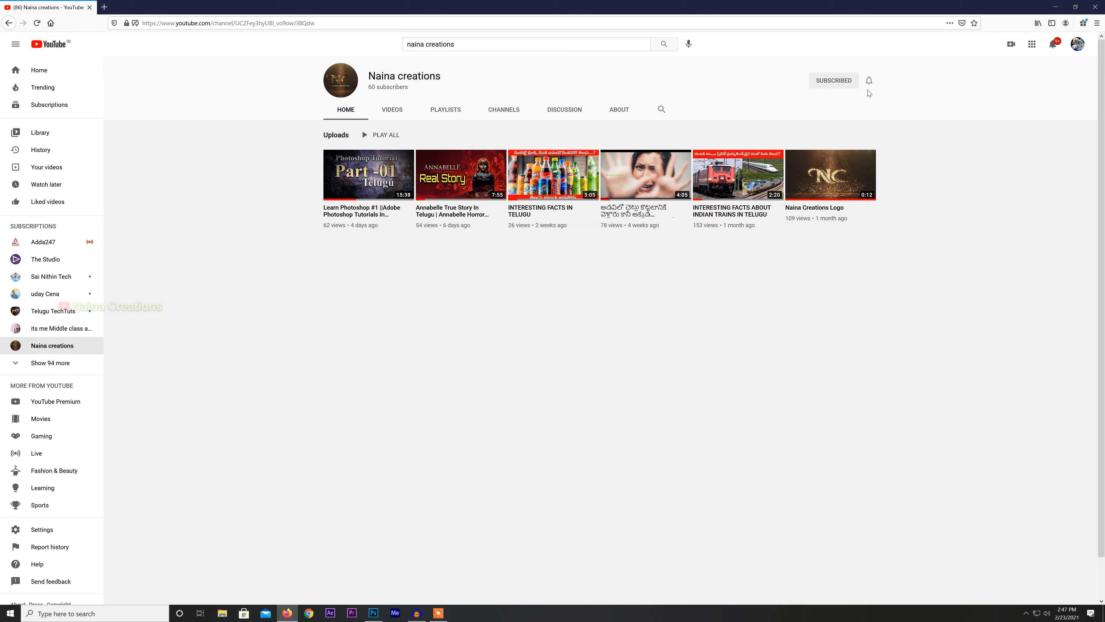
Switch to Photoshop, detach the Tools panel from its dock and close it
click(1055, 7)
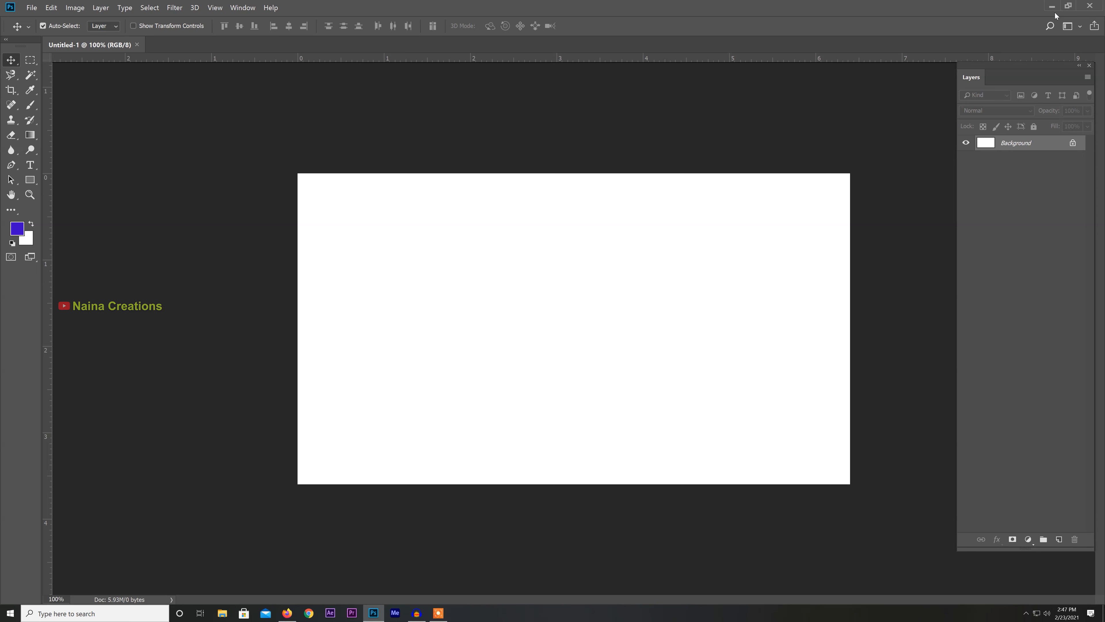
drag(26, 45, 163, 128)
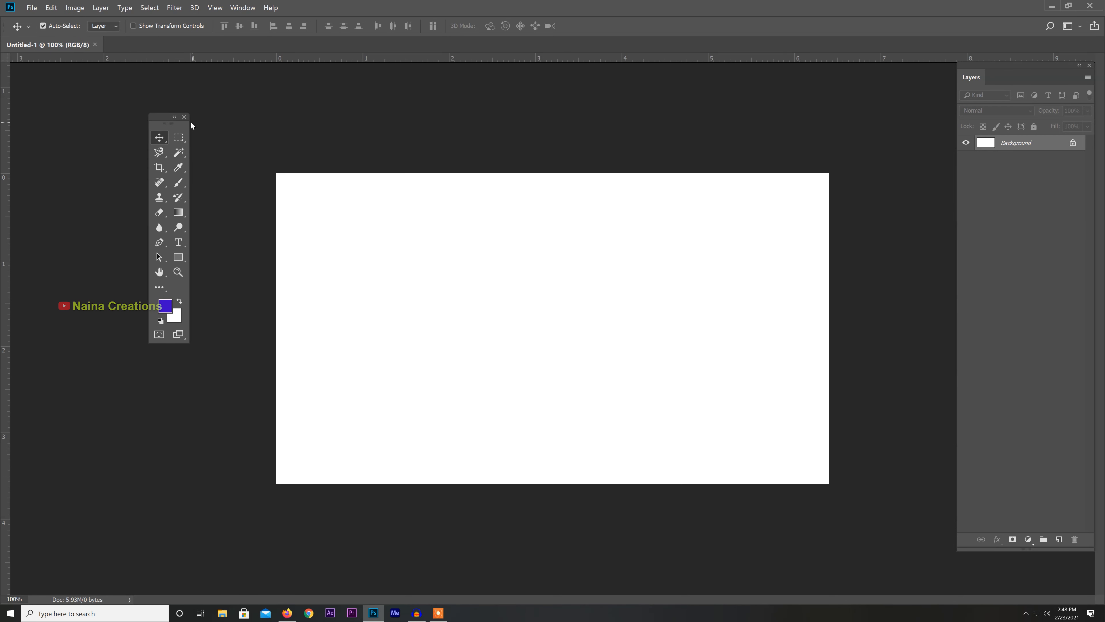
click(183, 117)
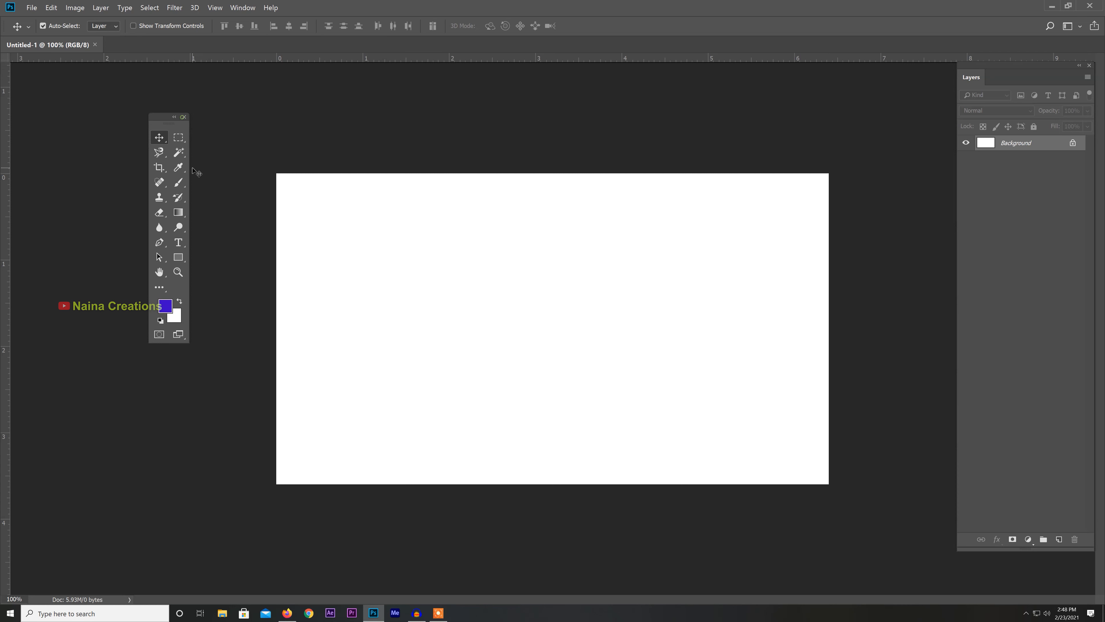
Show the floating Tools panel again and dock it back at the edge of the workspace
click(250, 8)
click(245, 313)
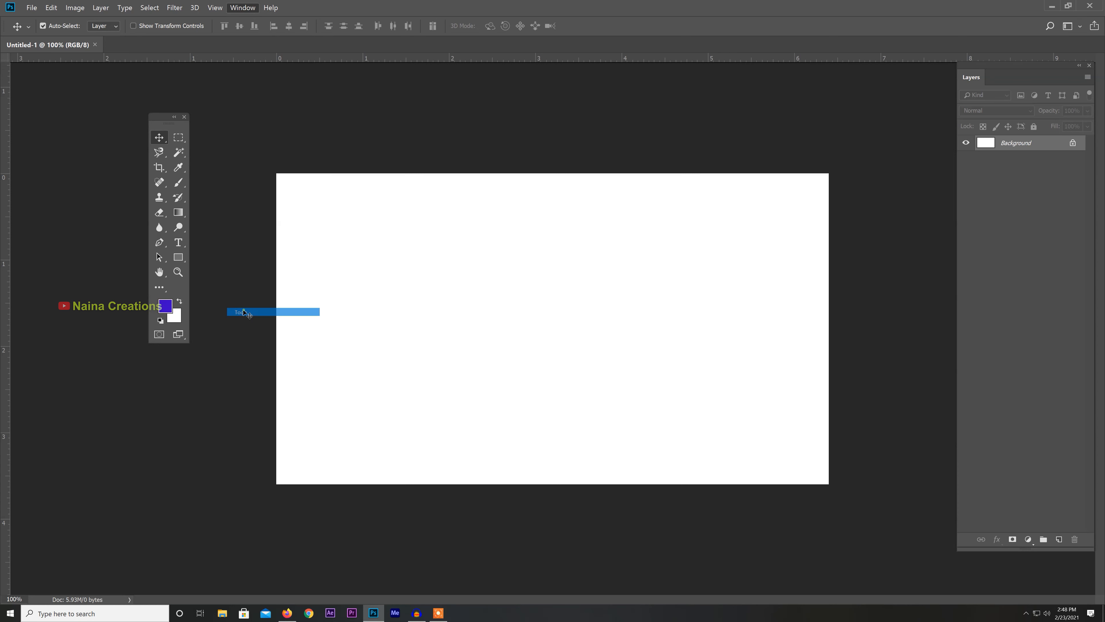
drag(162, 119, 10, 129)
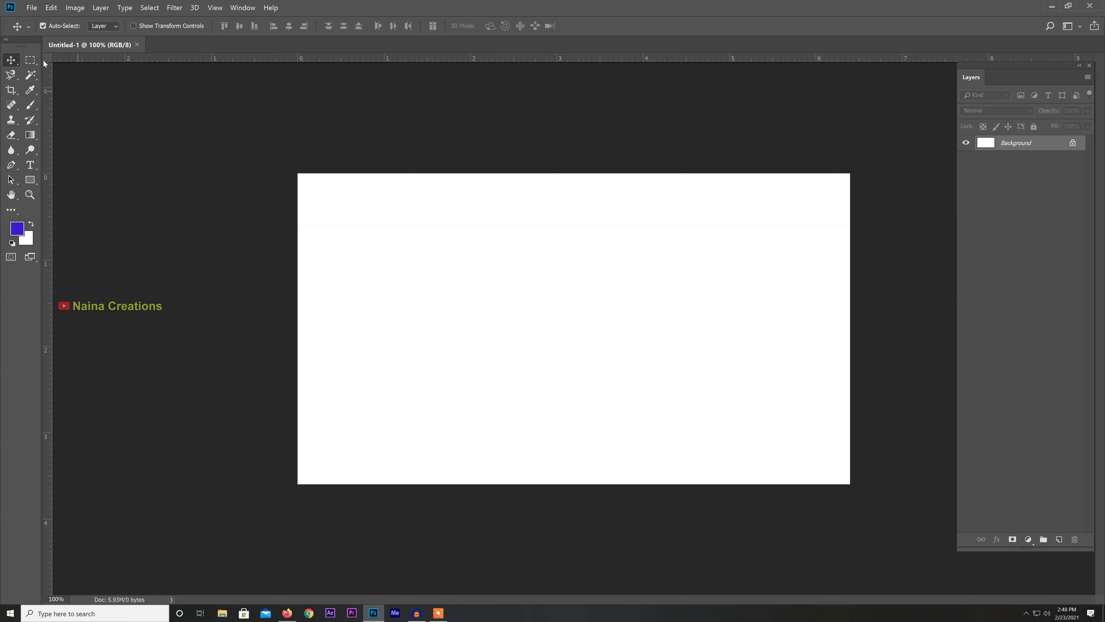
Open the picture 983794168 from the Images folder on the Desktop as a separate document
click(29, 9)
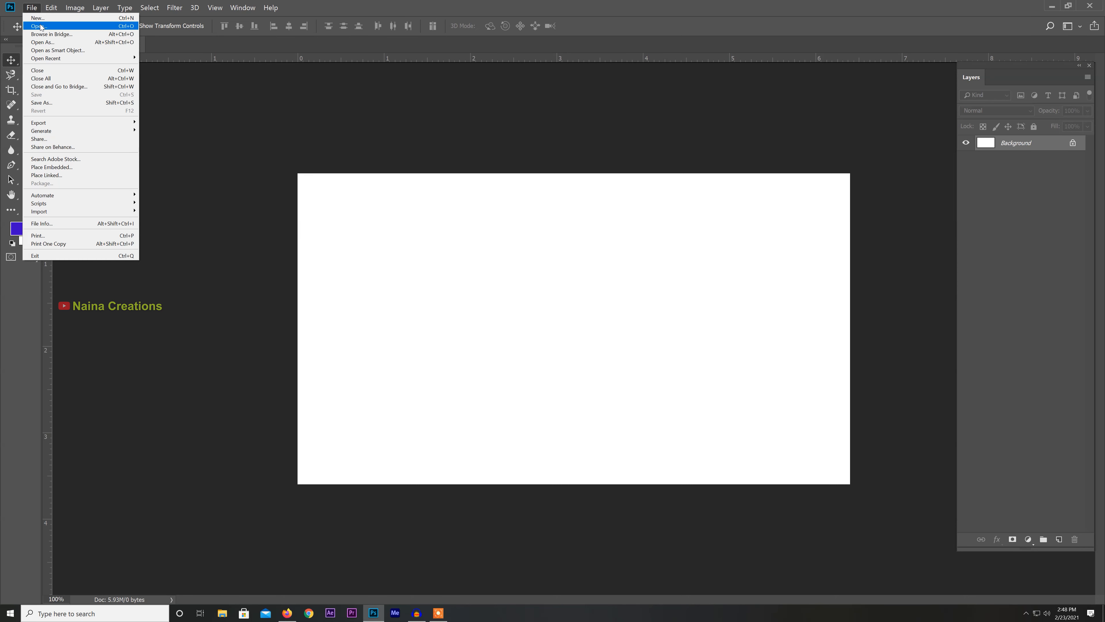
click(39, 27)
double_click(210, 90)
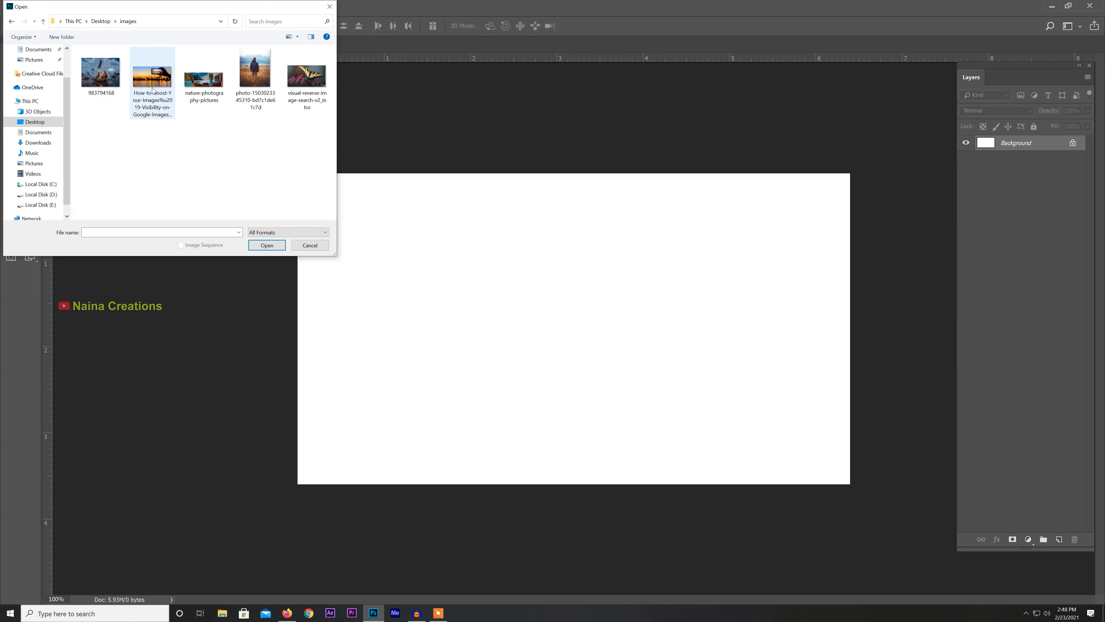
click(101, 72)
click(270, 245)
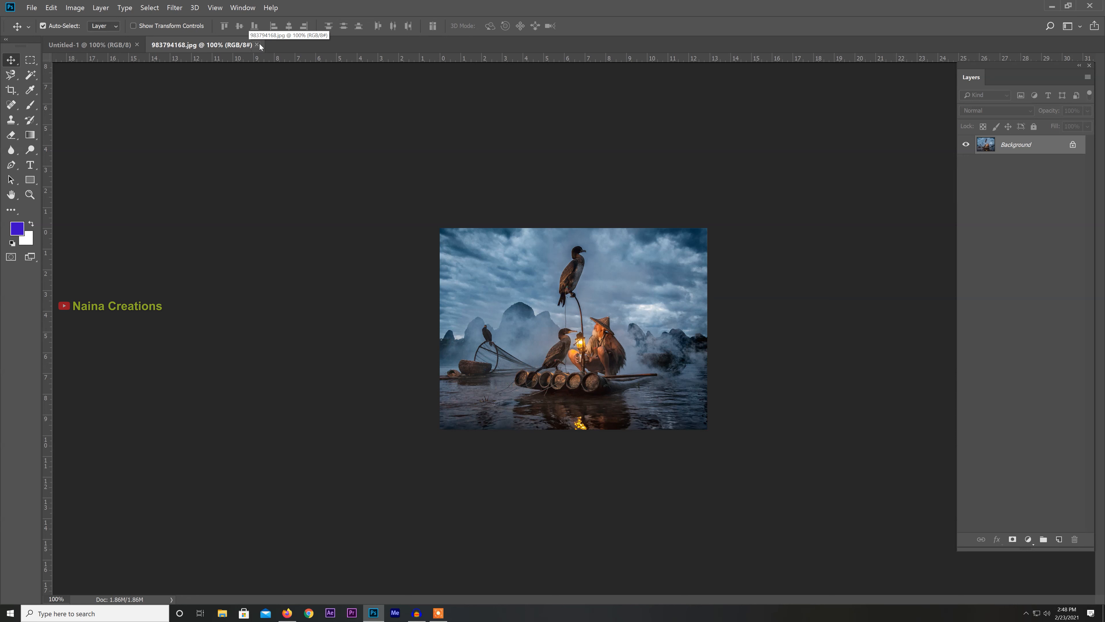
Copy the entire 983794168.jpg picture and paste it into the Untitled-1 document
key(ctrl+a)
click(86, 46)
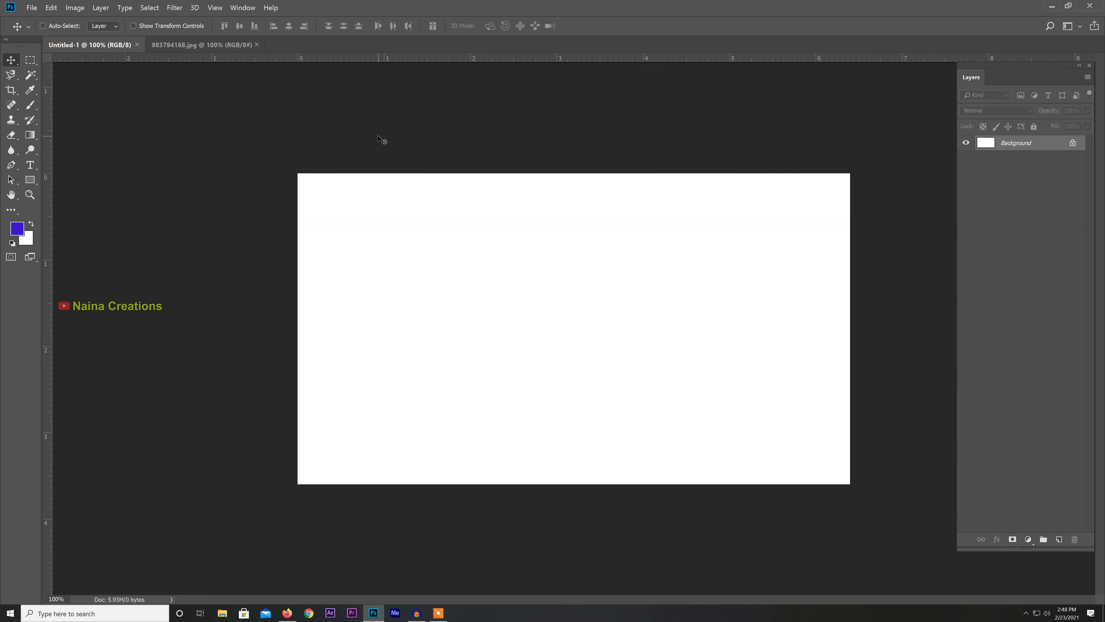
key(ctrl+v)
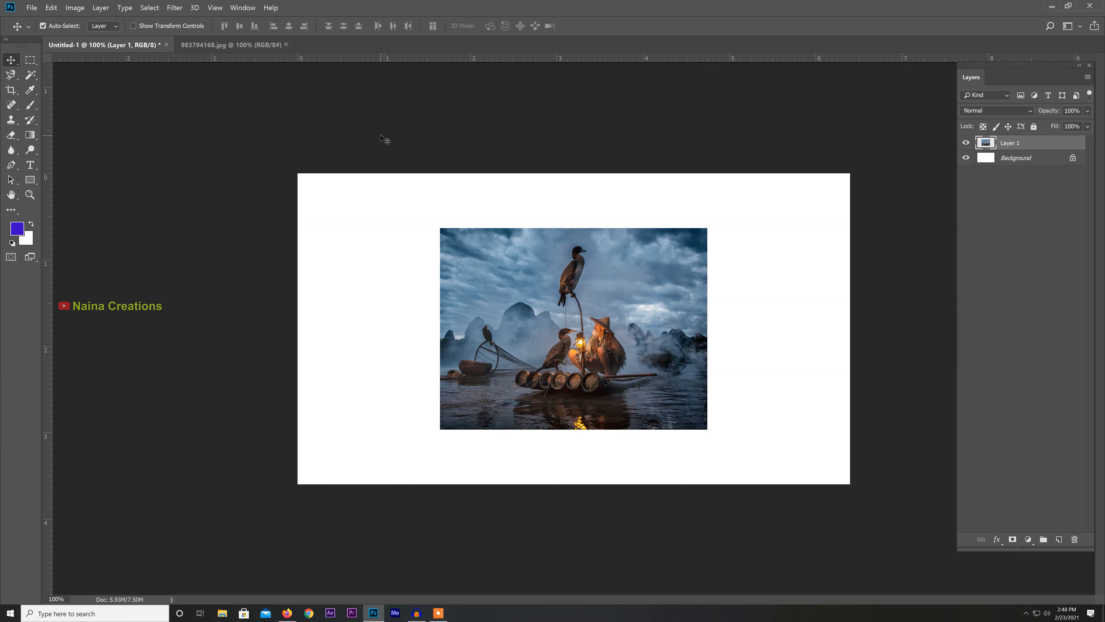
click(226, 45)
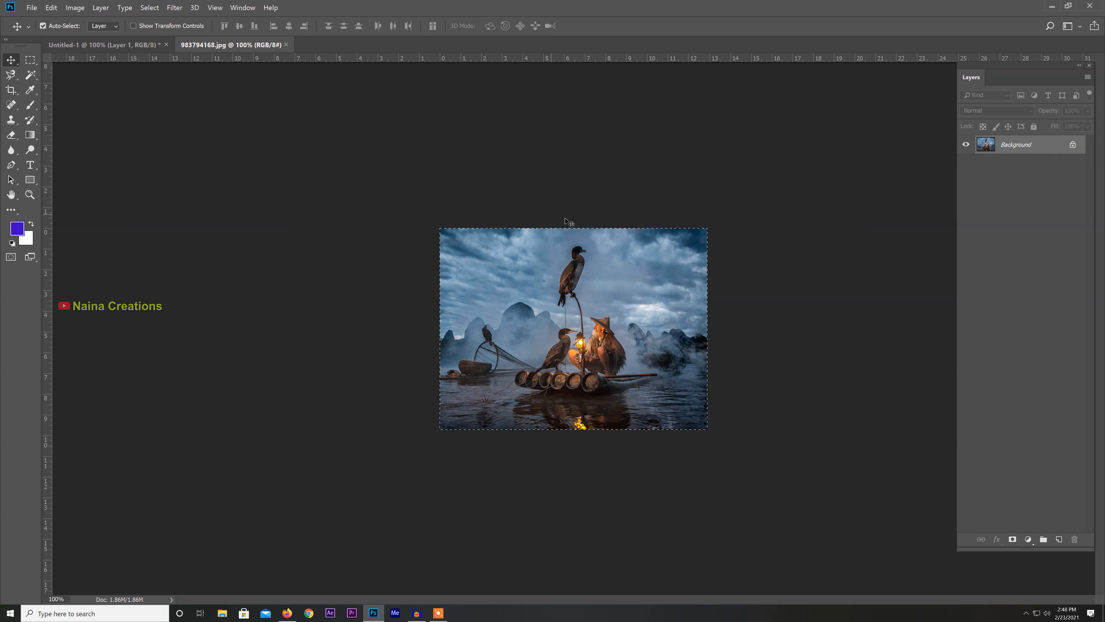
key(ctrl)
click(138, 46)
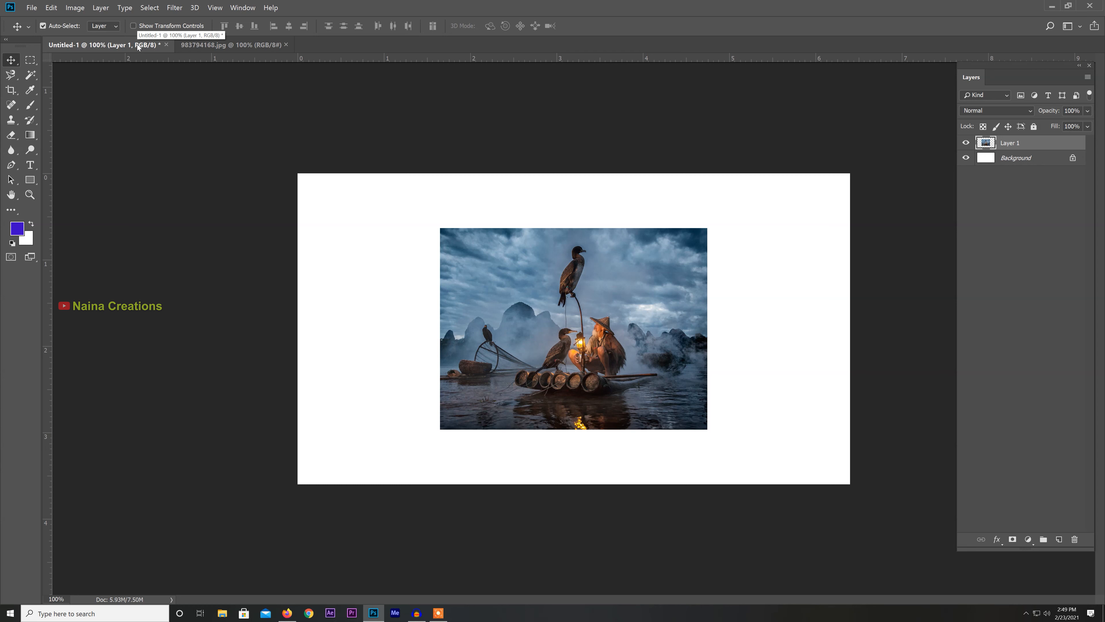
key(ctrl)
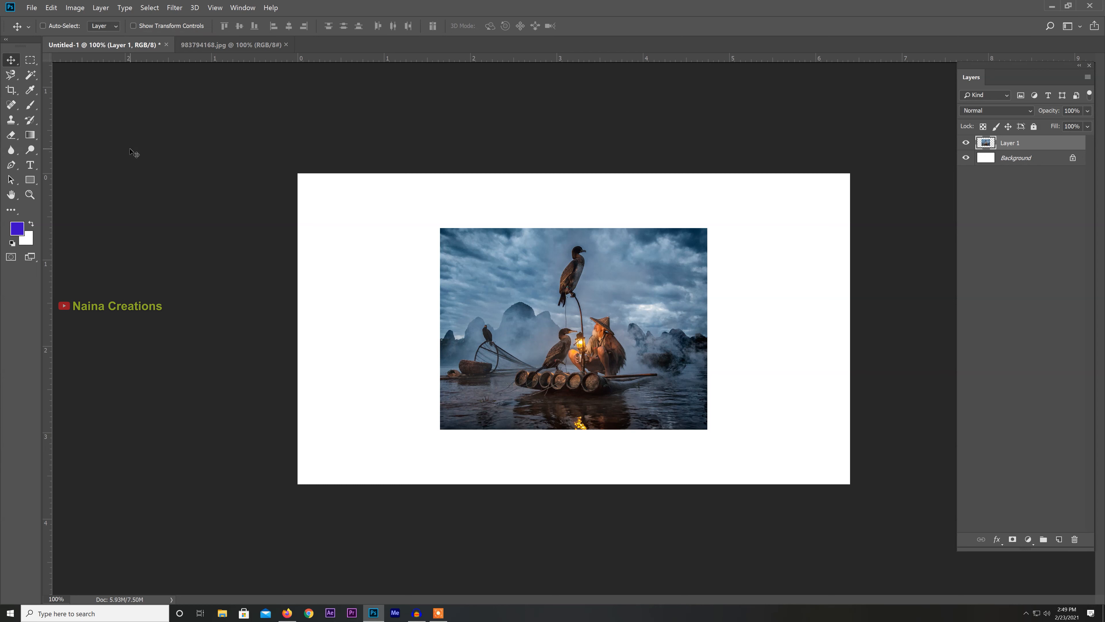
Scale the pasted picture to about 41% around its centre and move it into the canvas's upper-left corner
key(ctrl+t)
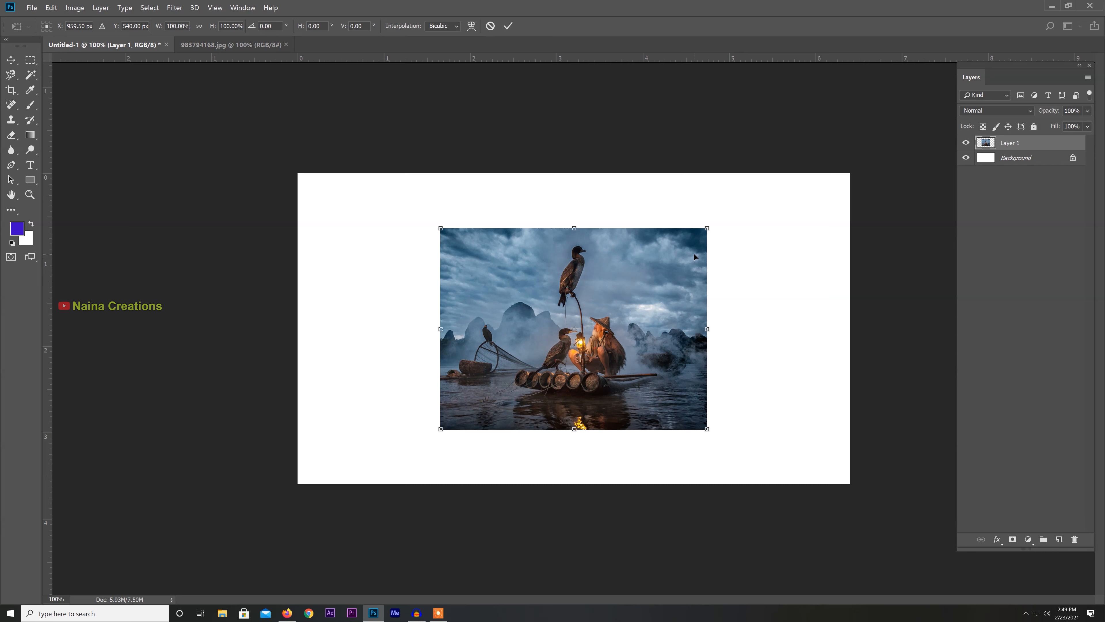
drag(706, 226, 575, 218)
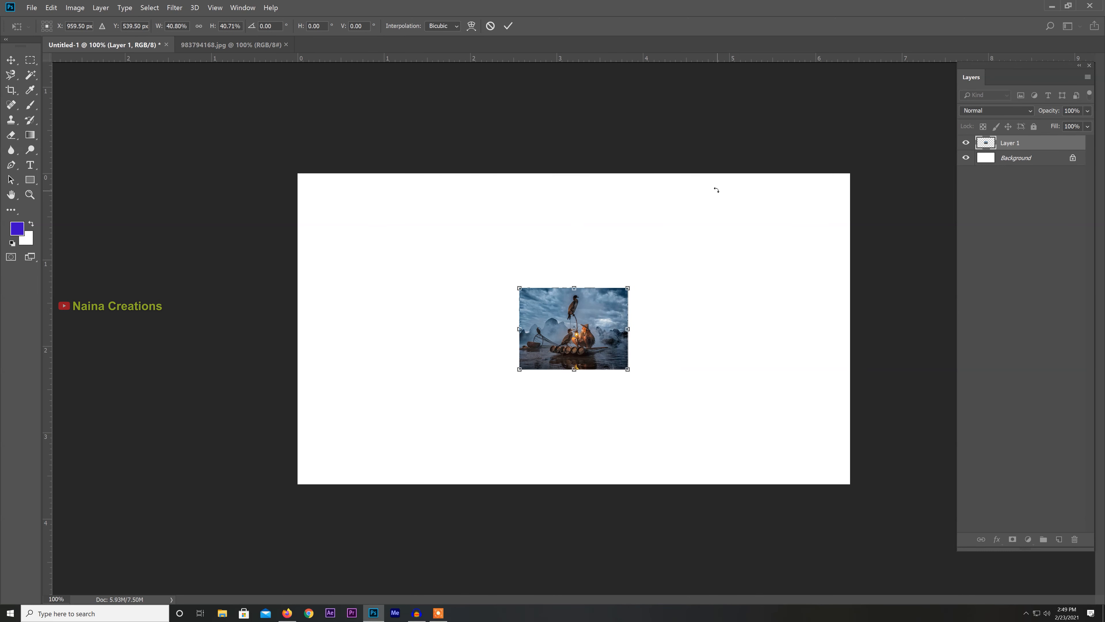
key(Return)
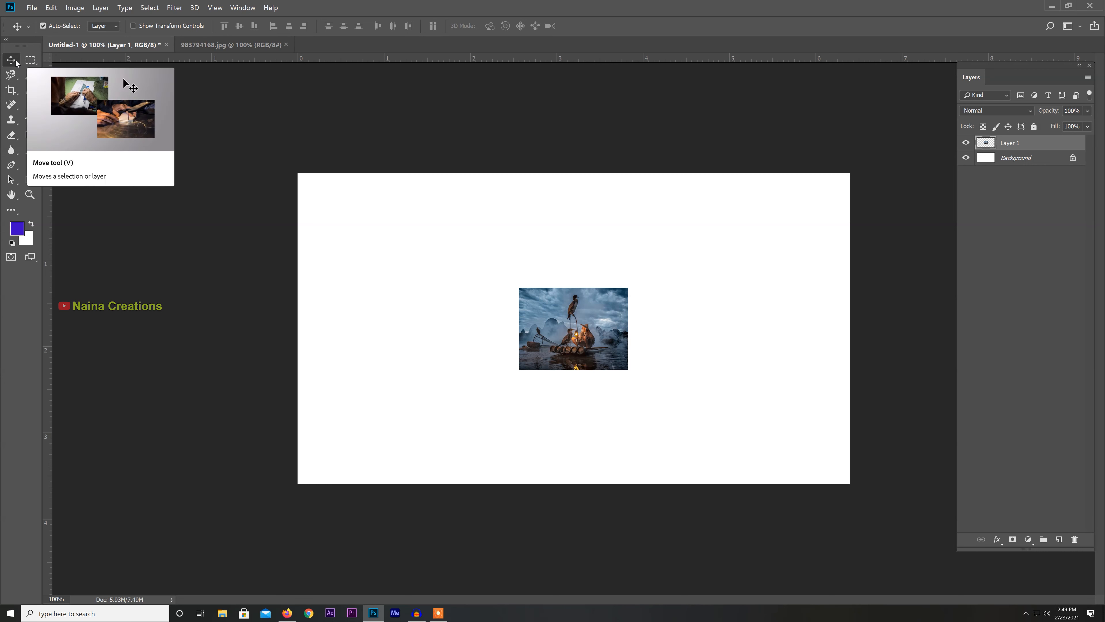
drag(571, 330, 357, 220)
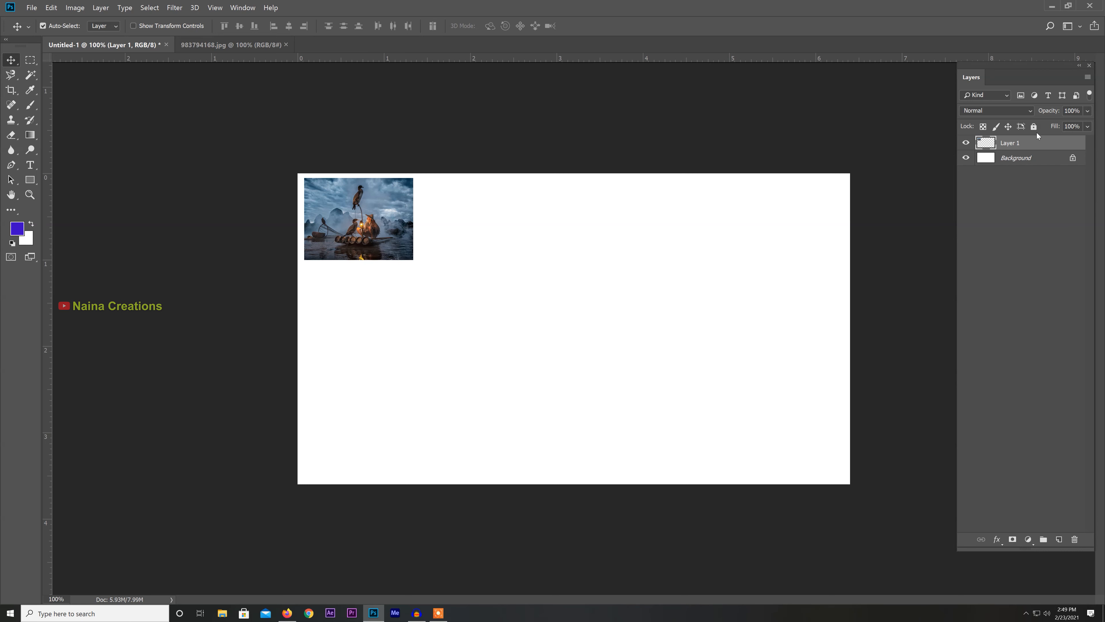
Duplicate Layer 1 with the default name and place the copy directly to the right of the original picture
right_click(1009, 143)
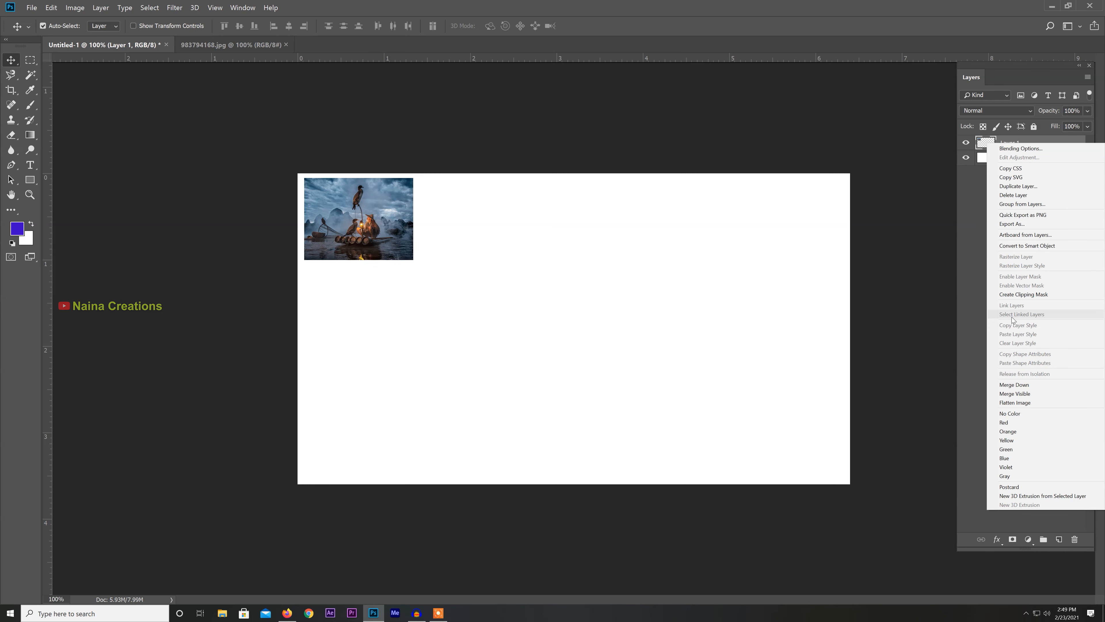
click(1014, 187)
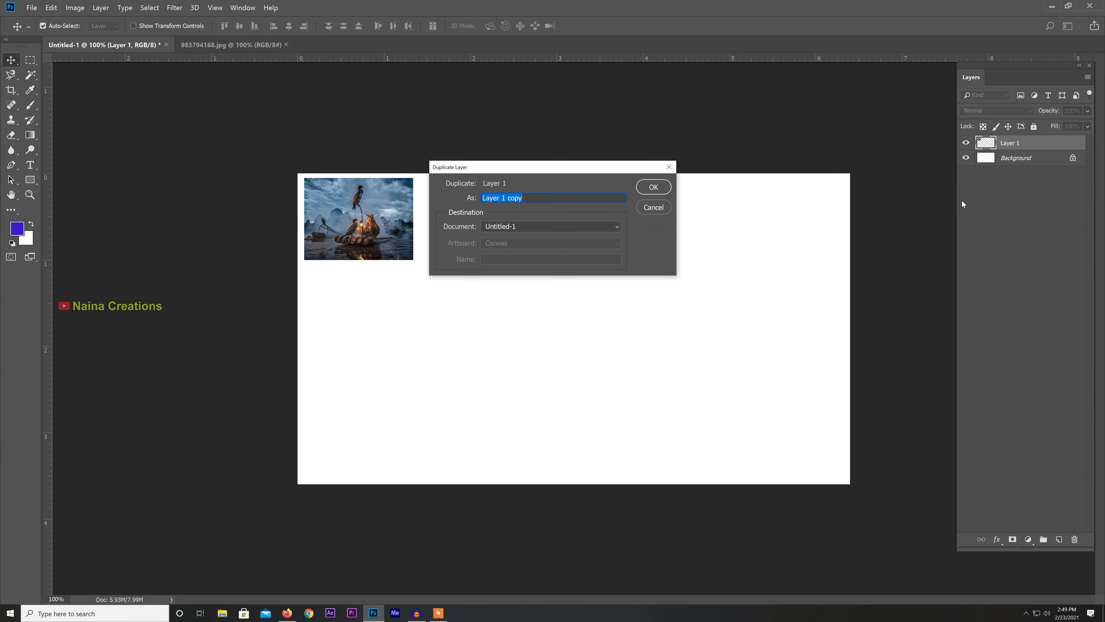
click(662, 187)
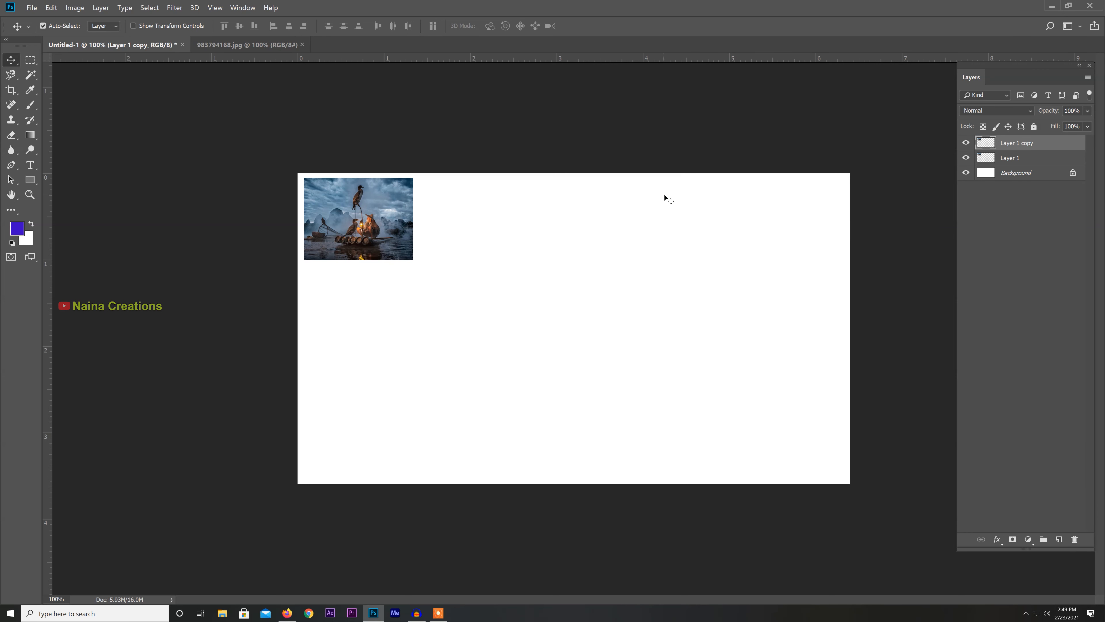
drag(368, 235, 477, 224)
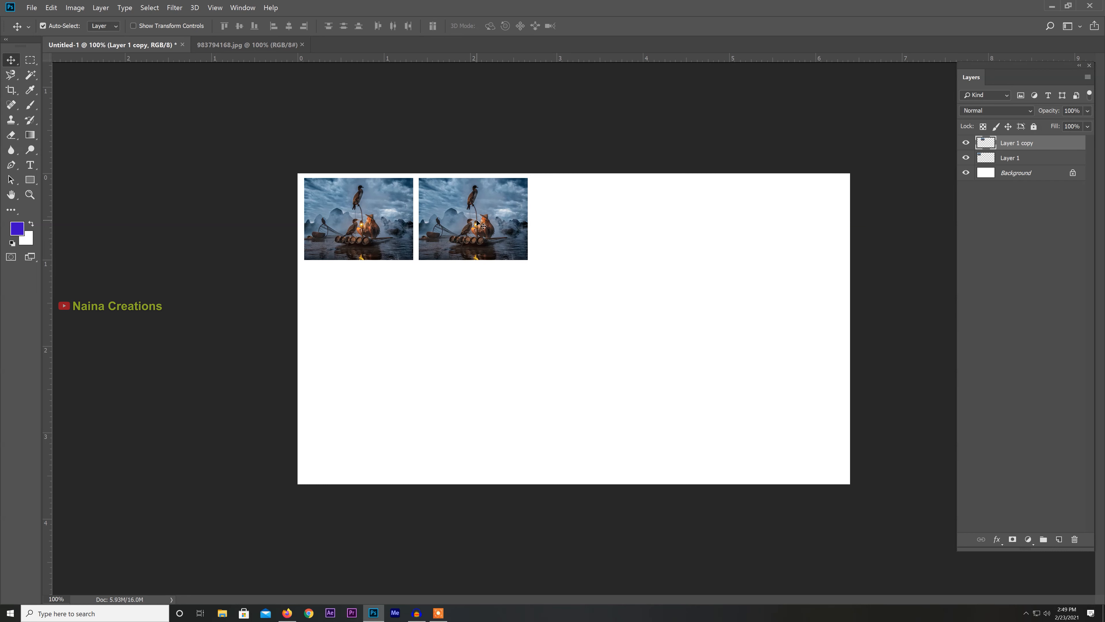
Add two more copies of the picture, continuing the row to the right with equal gaps
drag(488, 219, 601, 222)
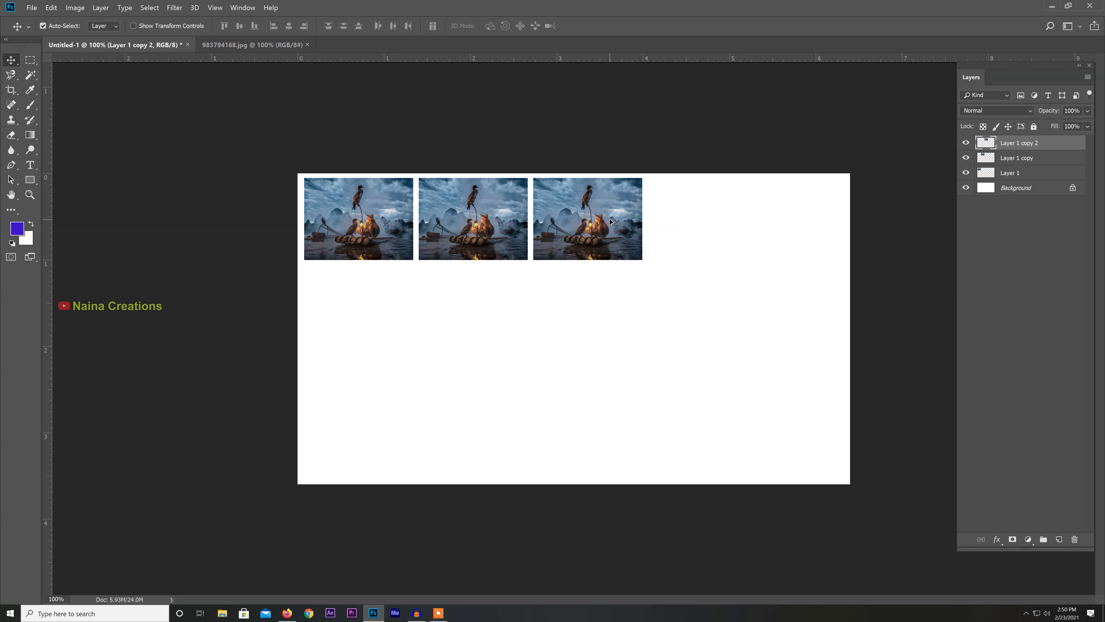
drag(610, 220, 725, 221)
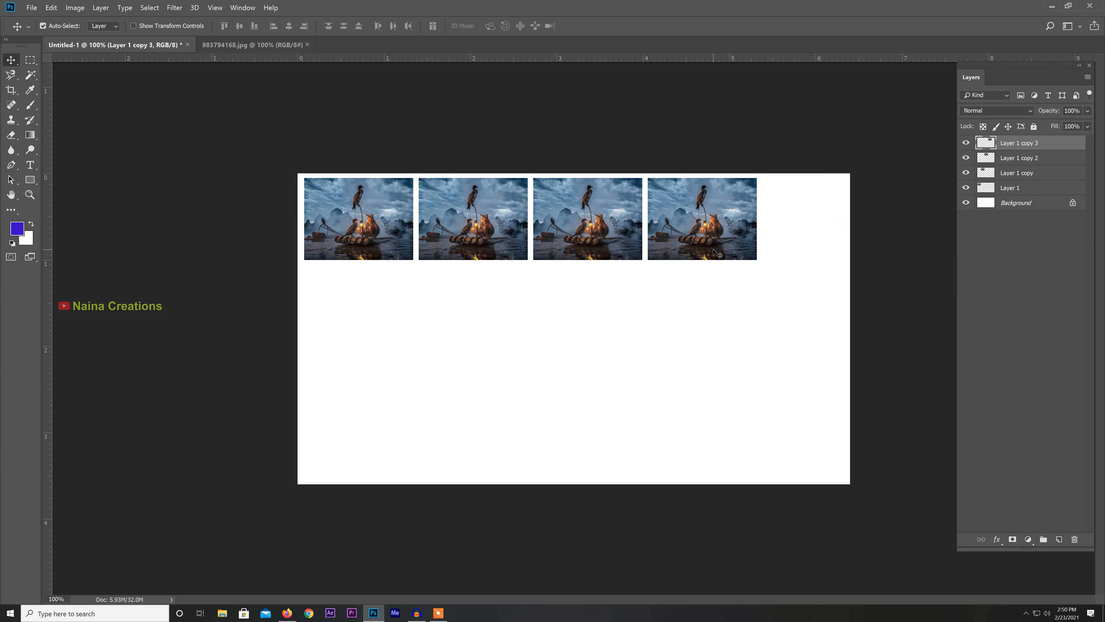
right_click(1029, 145)
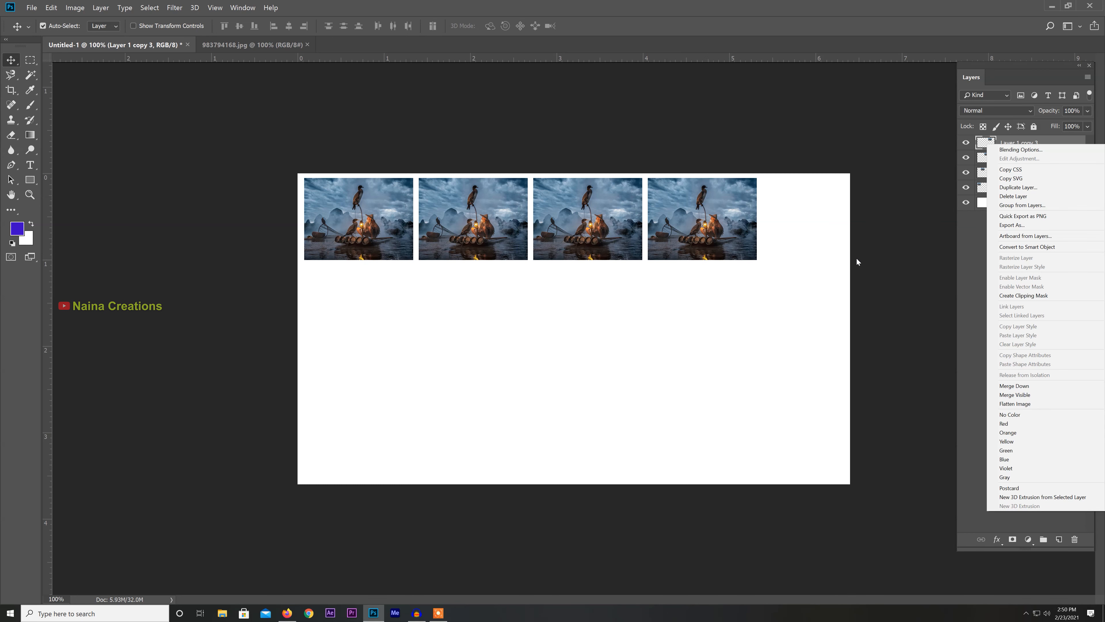
click(708, 239)
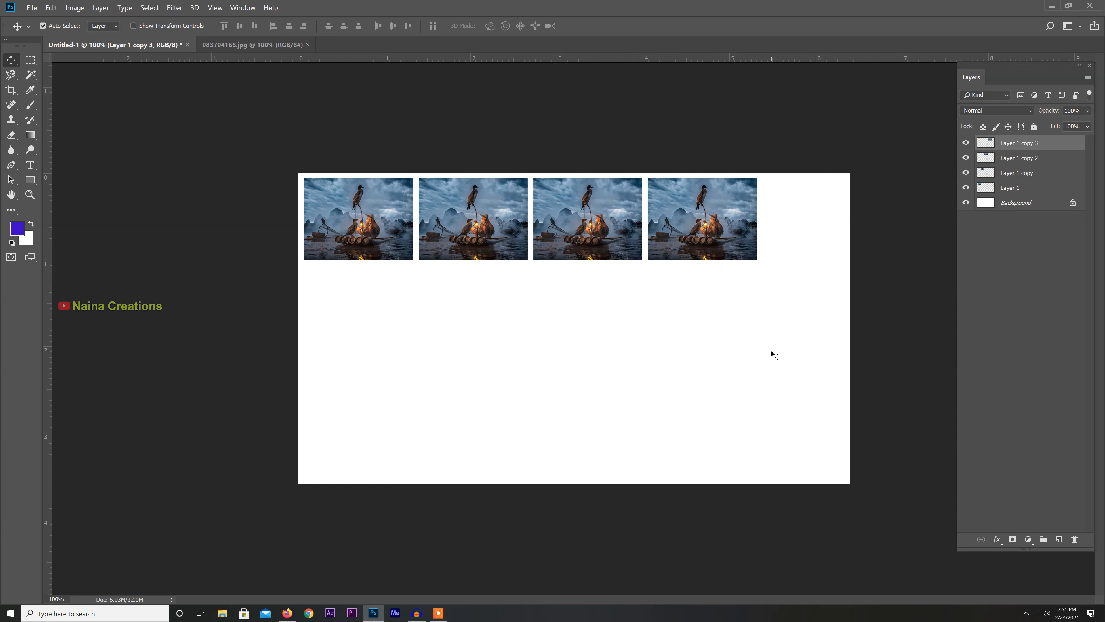
Select all four picture layers by area on the canvas and again as a layer range, clearing the selection each time
drag(790, 390, 325, 239)
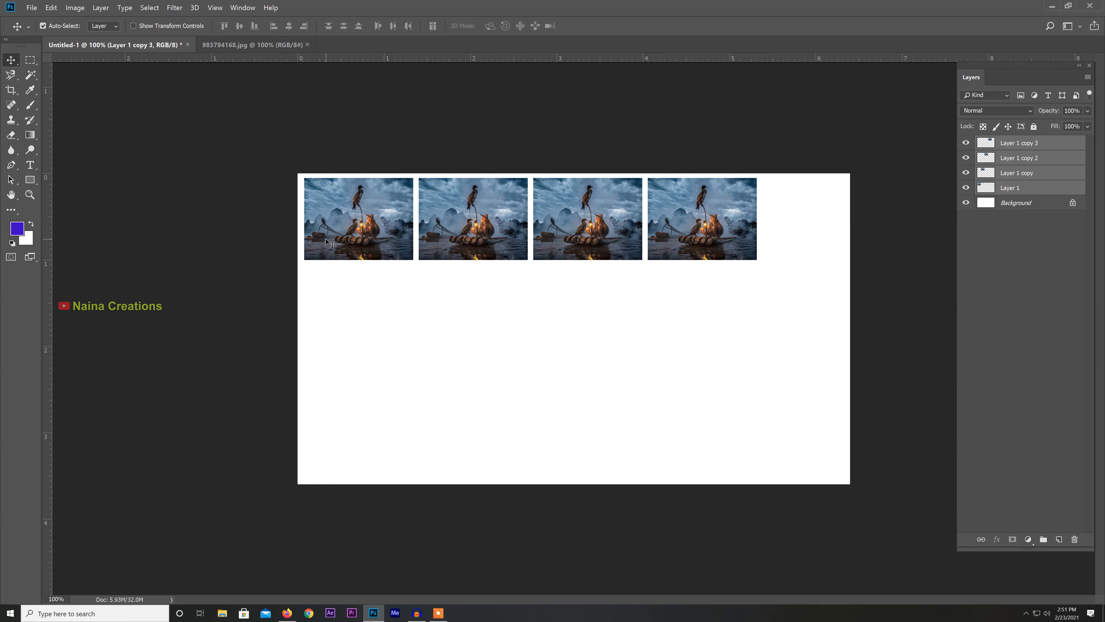
click(804, 324)
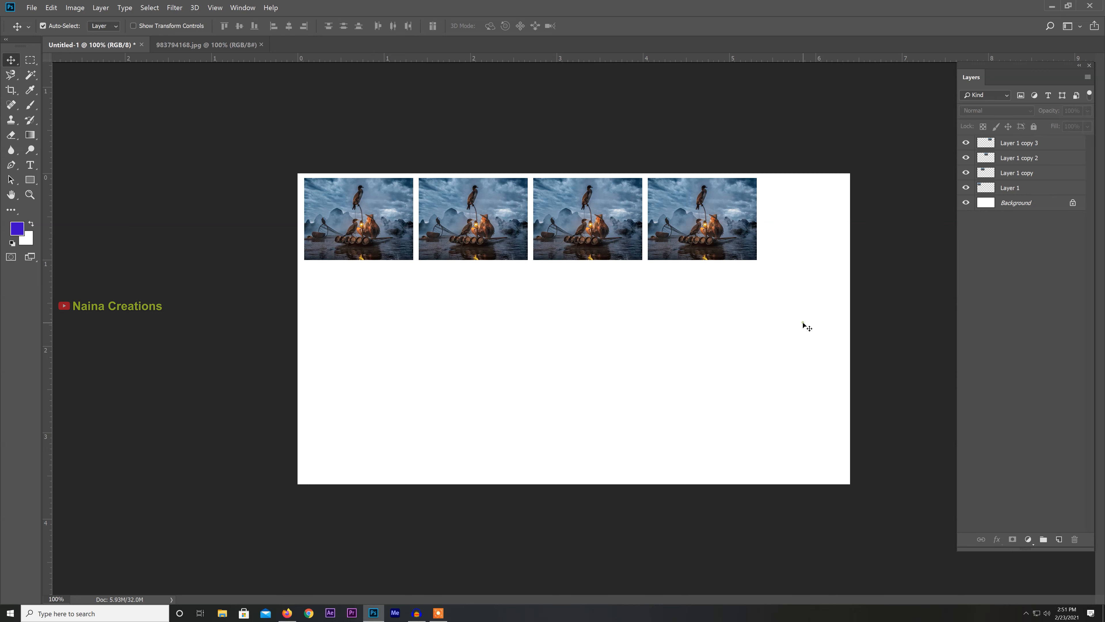
click(1030, 144)
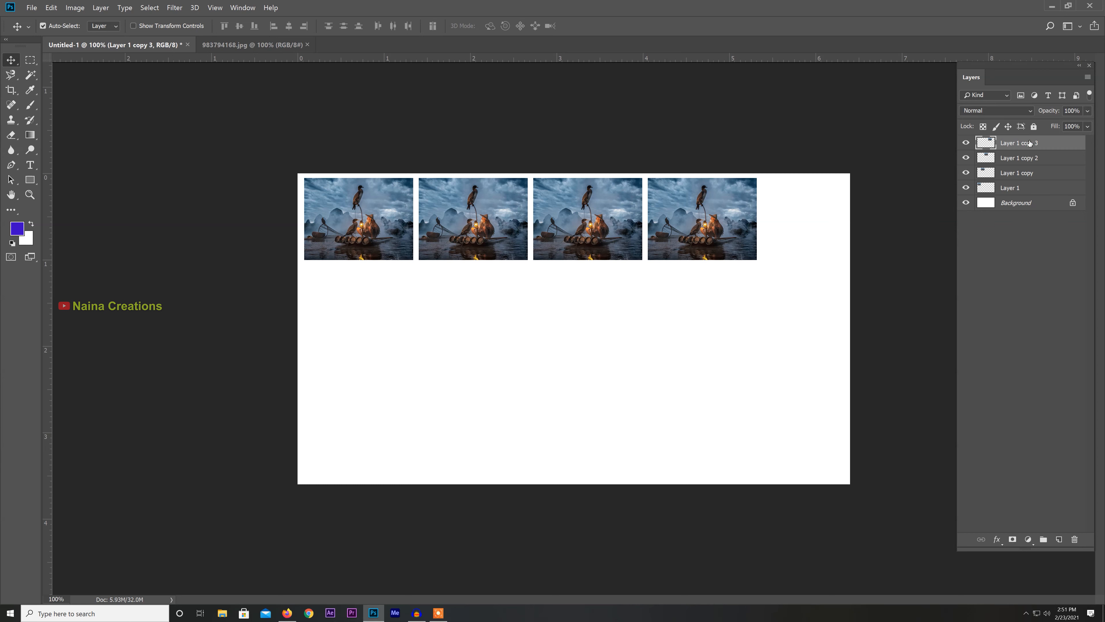
shift+click(1012, 190)
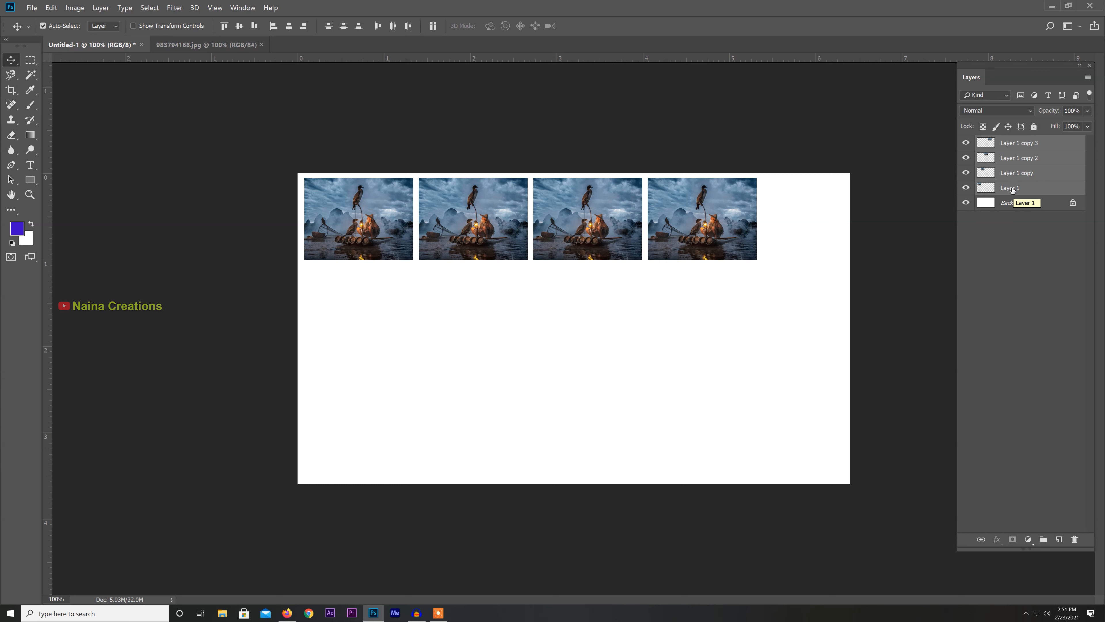
click(432, 298)
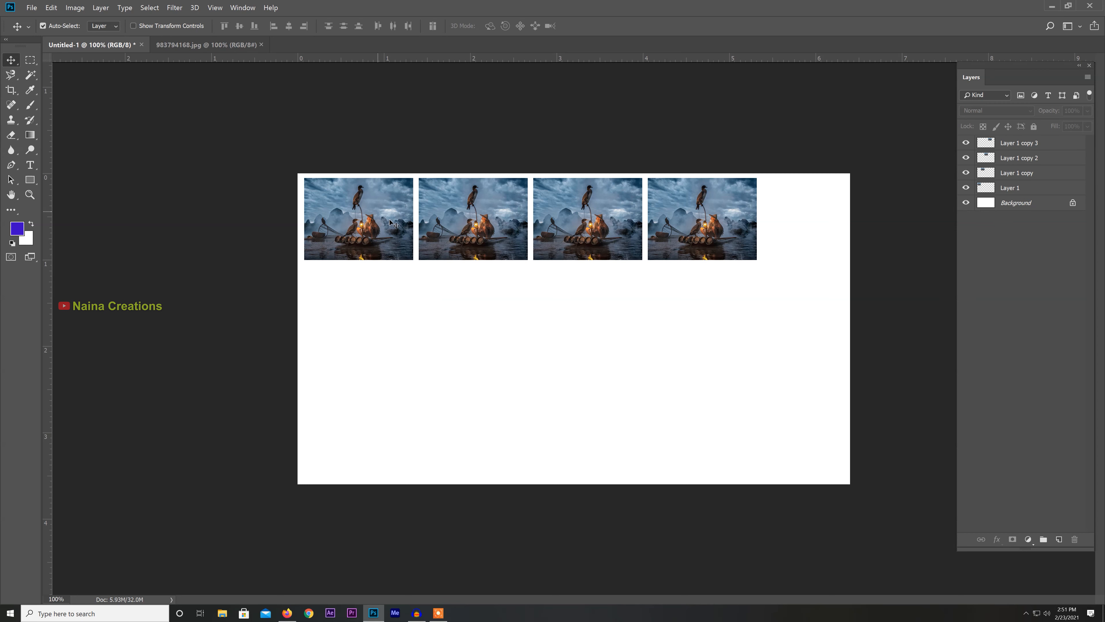
Select Layer 1, Layer 1 copy 3 and Layer 1 copy 2 individually, skipping Layer 1 copy
click(1010, 190)
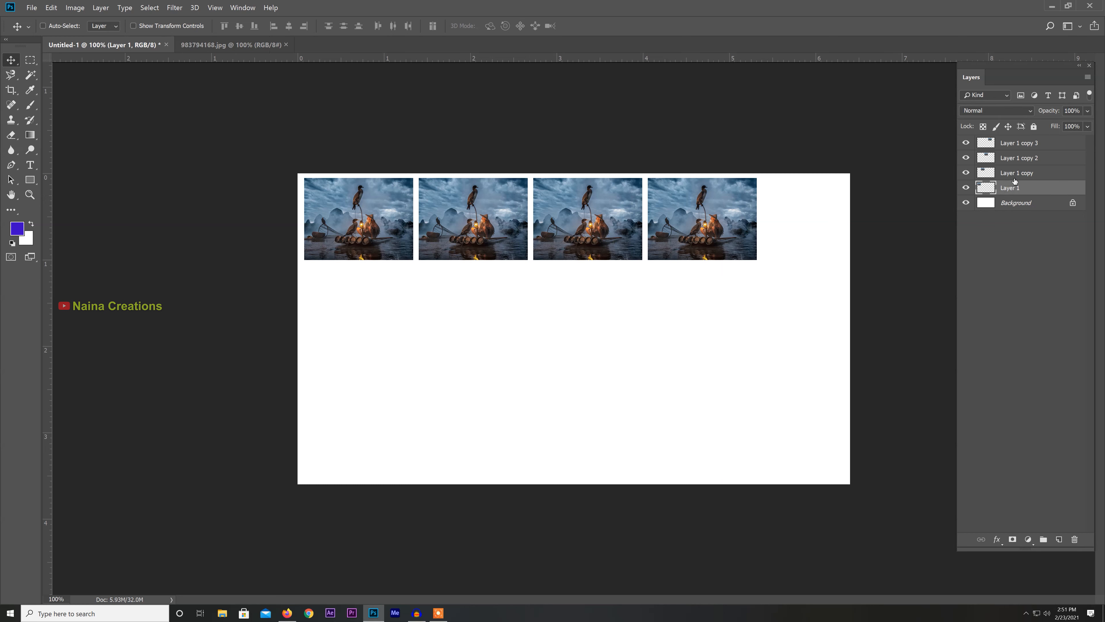
ctrl+click(1014, 145)
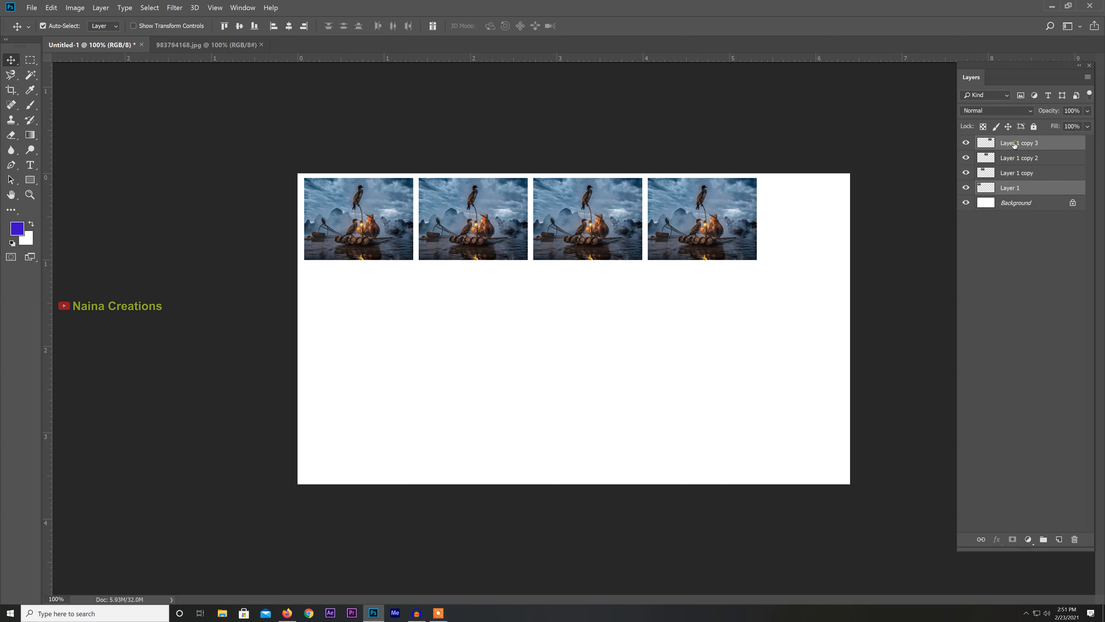
ctrl+click(1010, 158)
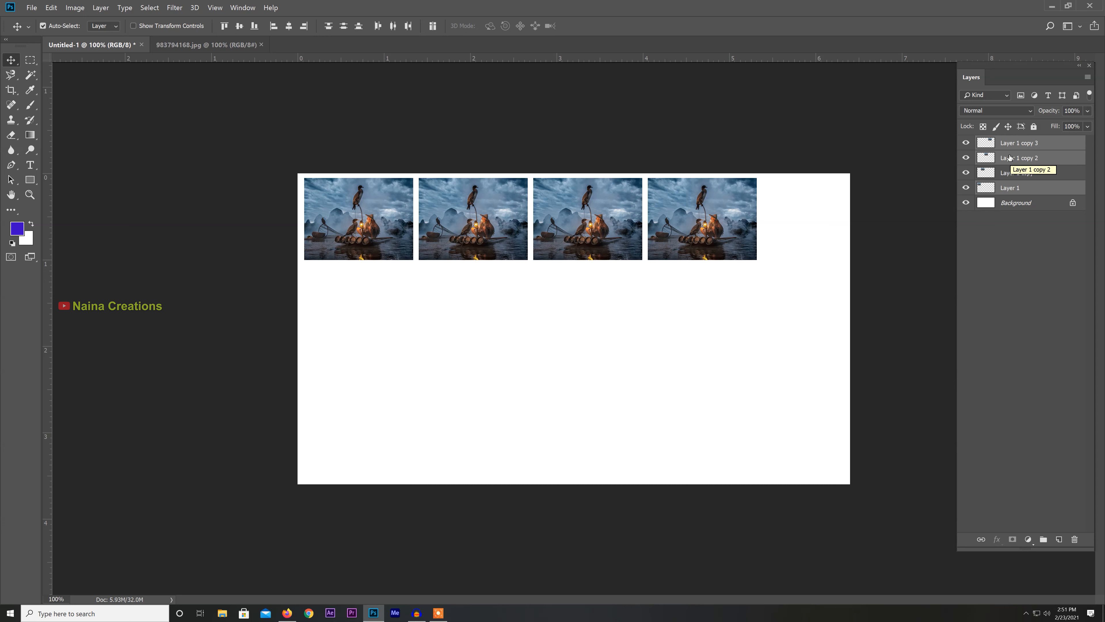
Select the continuous range of layers from Layer 1 up to Layer 1 copy 3
click(1023, 193)
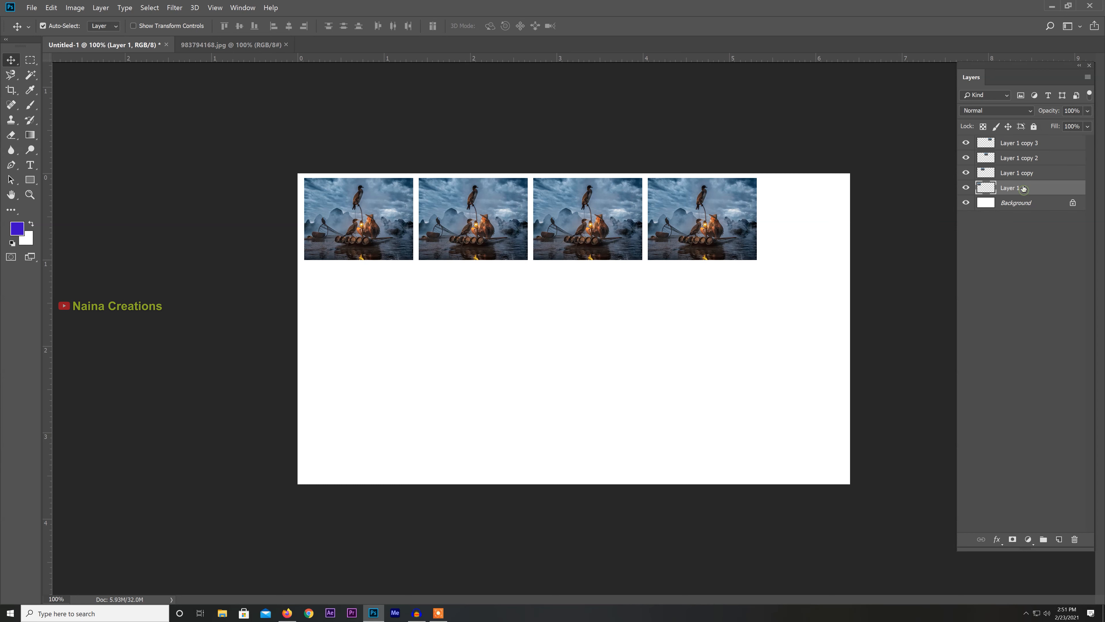
shift+click(1022, 147)
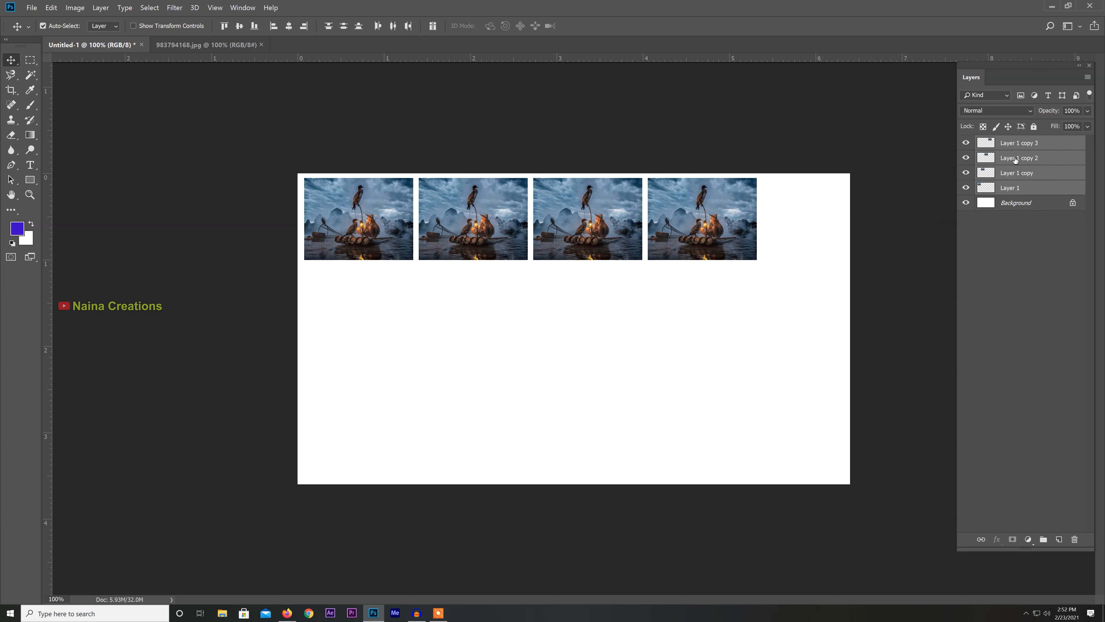
Select Layer 1 copy 3, Layer 1 copy and Layer 1 together, try moving them down the canvas, and undo the move
click(696, 305)
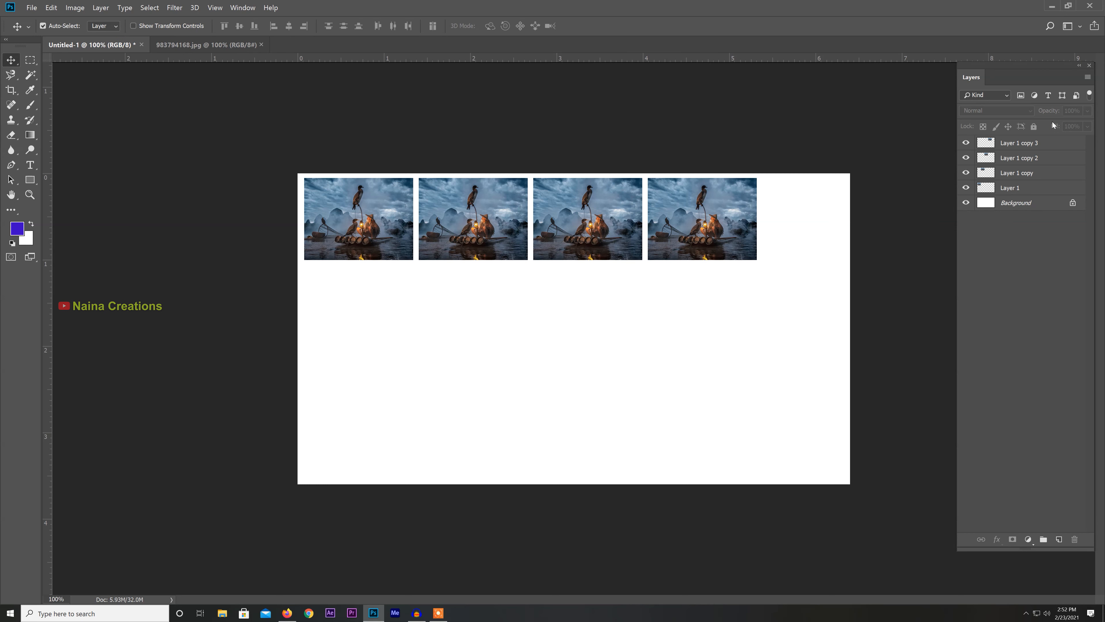
click(1020, 144)
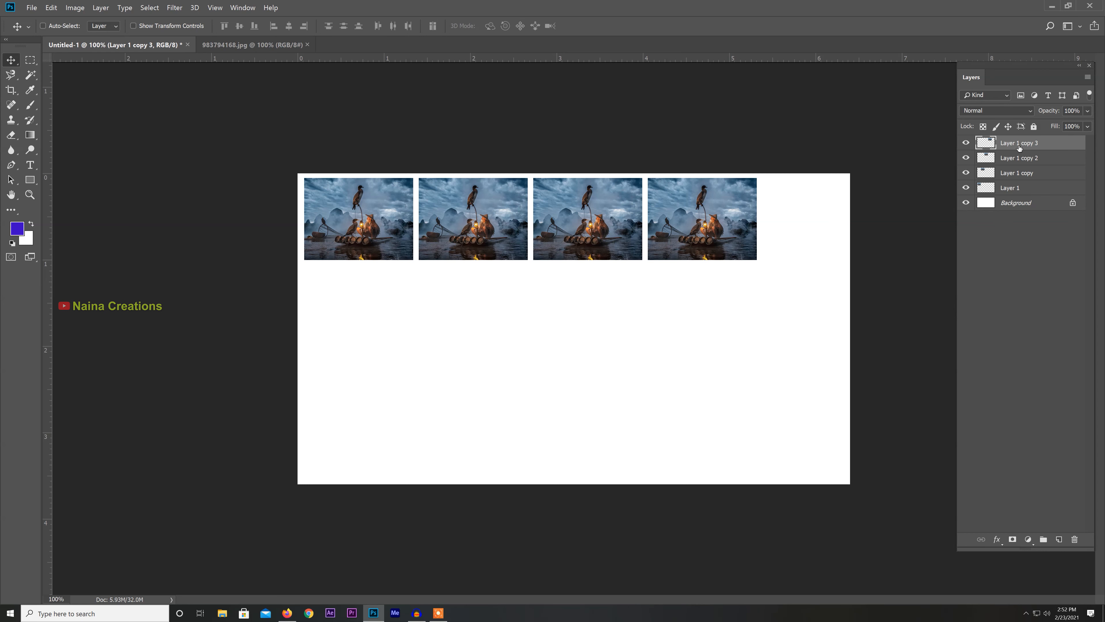
ctrl+click(1013, 173)
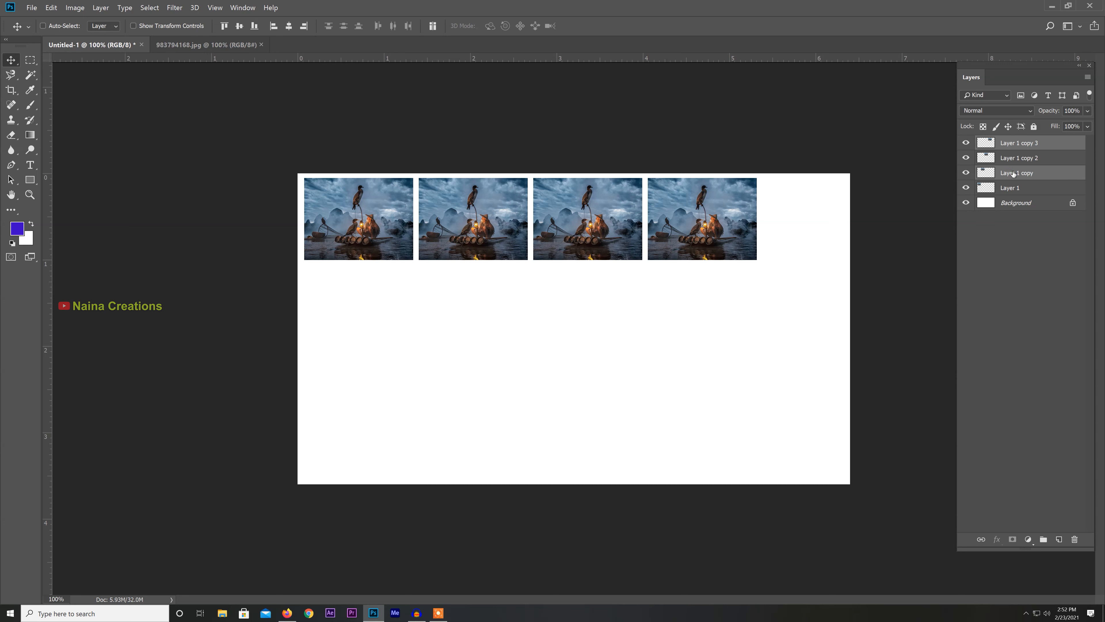
ctrl+click(1010, 188)
drag(673, 251, 673, 308)
key(ctrl+z)
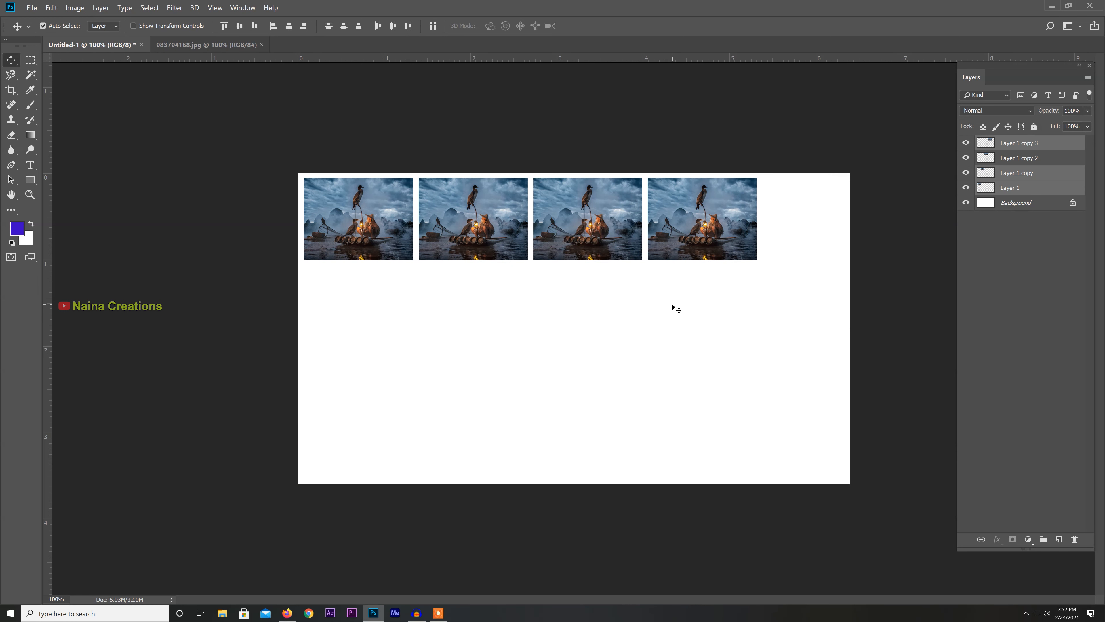
Select all four pictures by area and move the row right and slightly down, centring it horizontally on the canvas
drag(814, 329, 357, 178)
drag(365, 226, 408, 232)
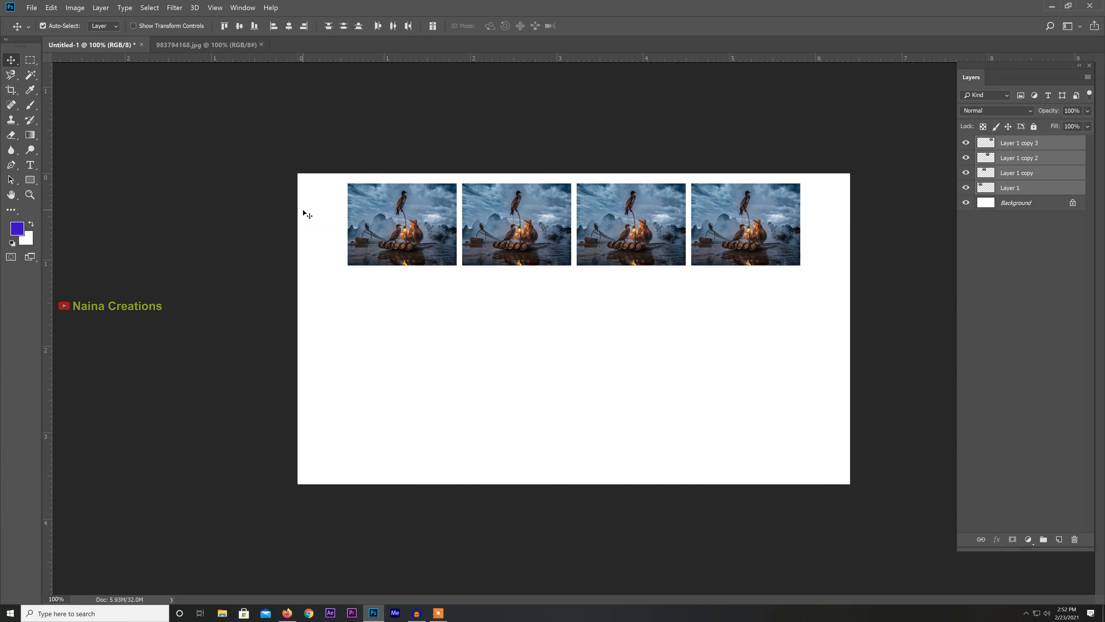
drag(762, 330, 390, 235)
Turn off Auto-Select and choose Layer 1 from the list of layers beneath the first picture on the canvas
click(69, 27)
right_click(367, 232)
click(392, 244)
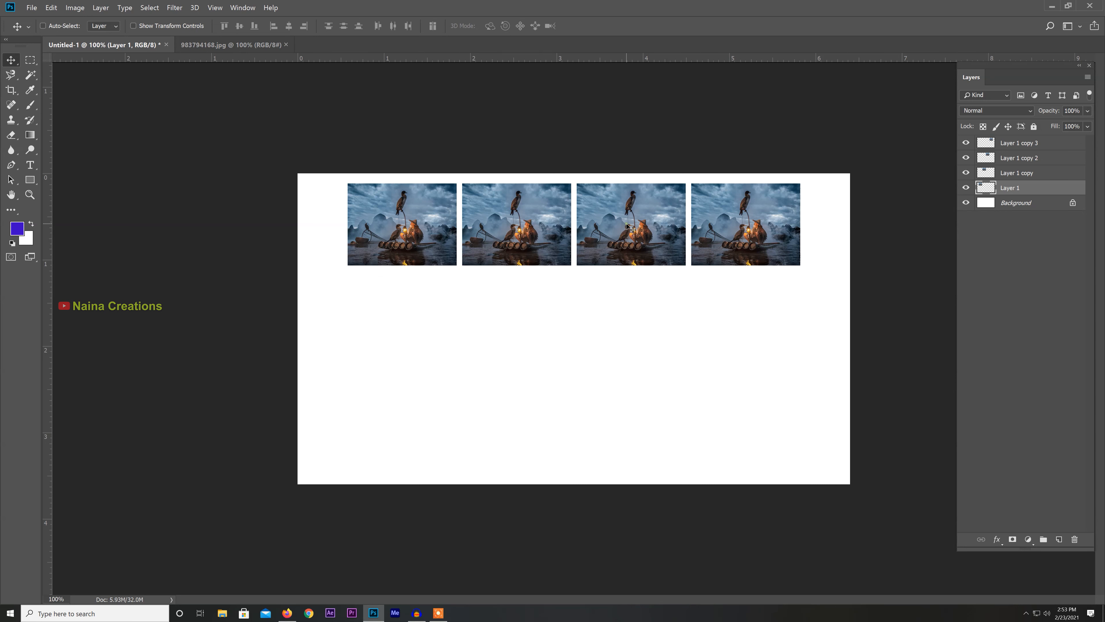
Turn Auto-Select back on and select the four pictures one after another directly on the canvas
click(57, 27)
click(518, 241)
click(631, 239)
click(744, 235)
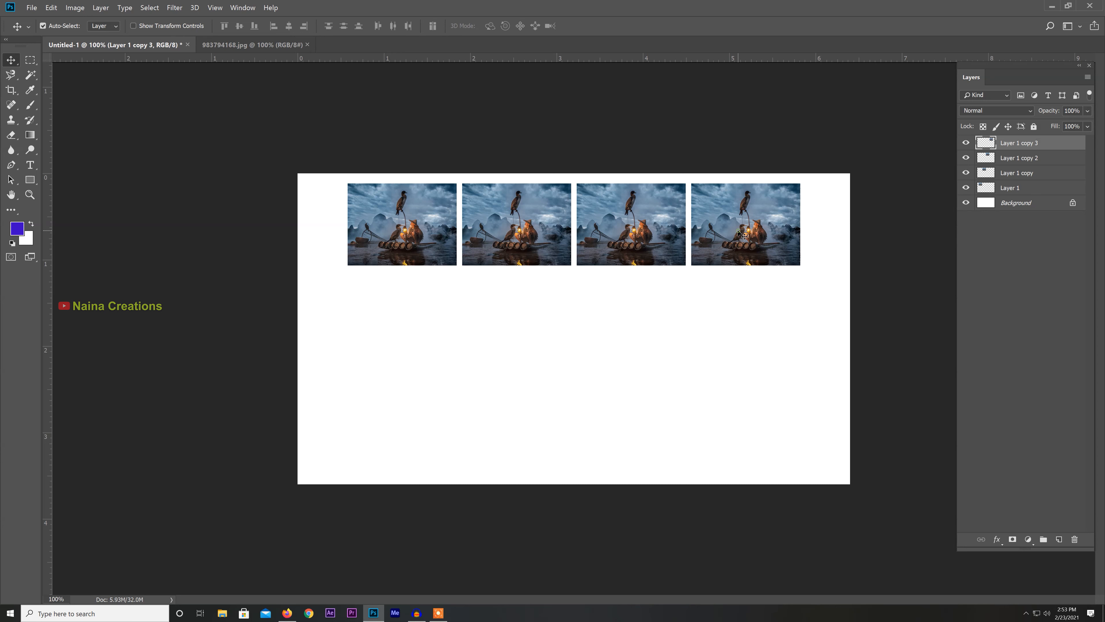
click(630, 232)
click(559, 228)
click(418, 219)
click(525, 232)
click(631, 231)
click(745, 228)
click(648, 234)
click(529, 230)
click(414, 227)
mouse_move(516, 229)
mouse_down()
mouse_move(291, 448)
mouse_move(510, 218)
mouse_move(520, 238)
mouse_move(510, 229)
mouse_up()
key(shift+Right)
Switch Auto-Select off and on again, and review its Group and Layer options, keeping Layer
click(70, 27)
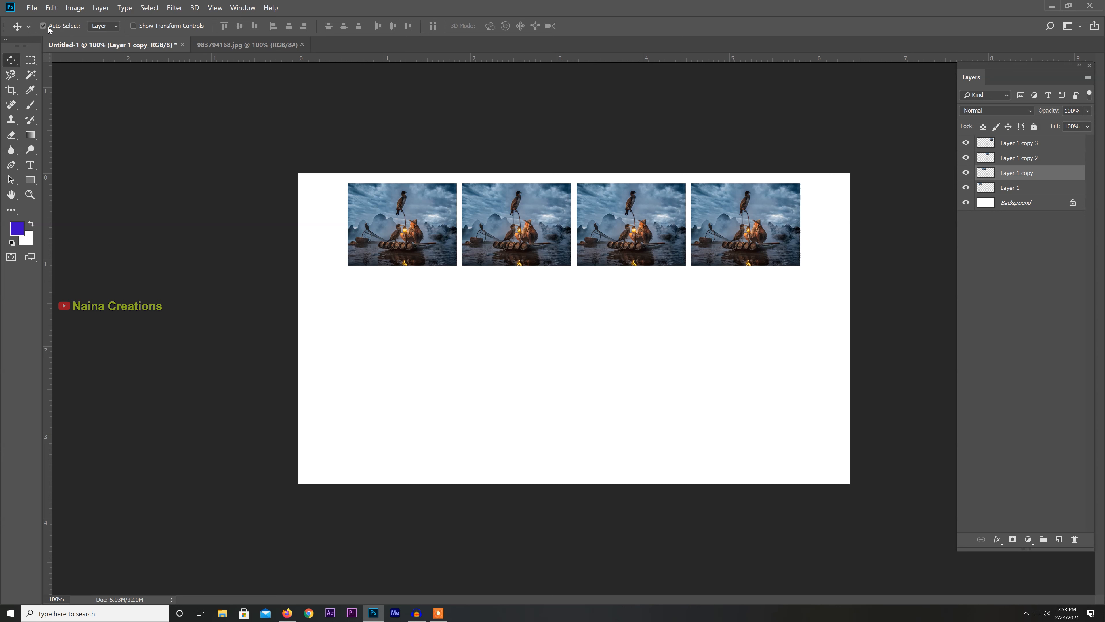
click(49, 29)
click(113, 27)
click(113, 27)
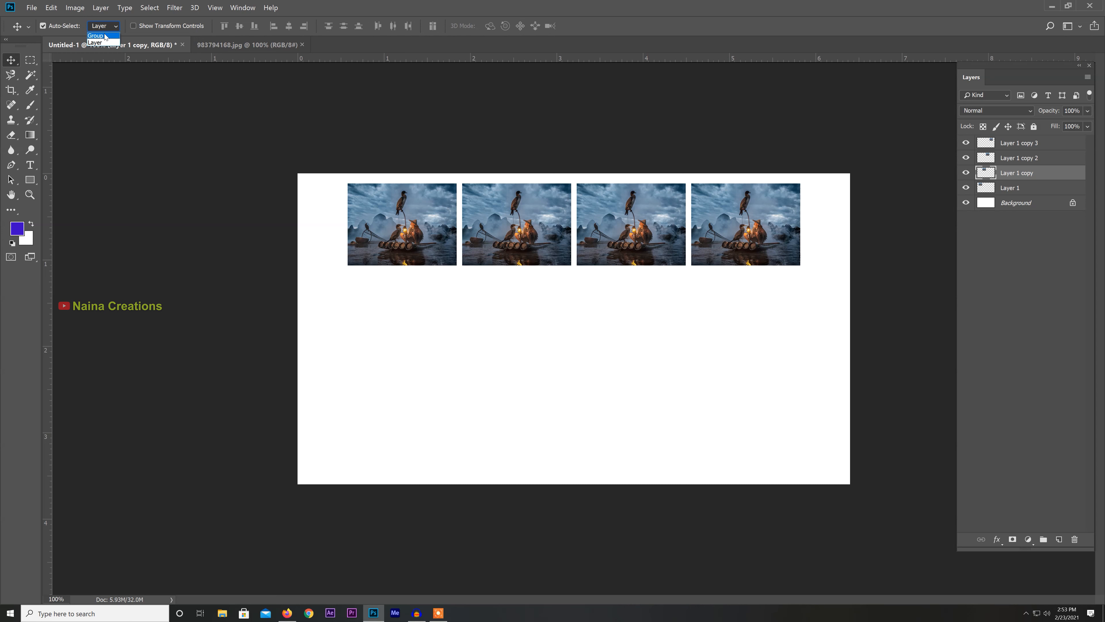
click(109, 27)
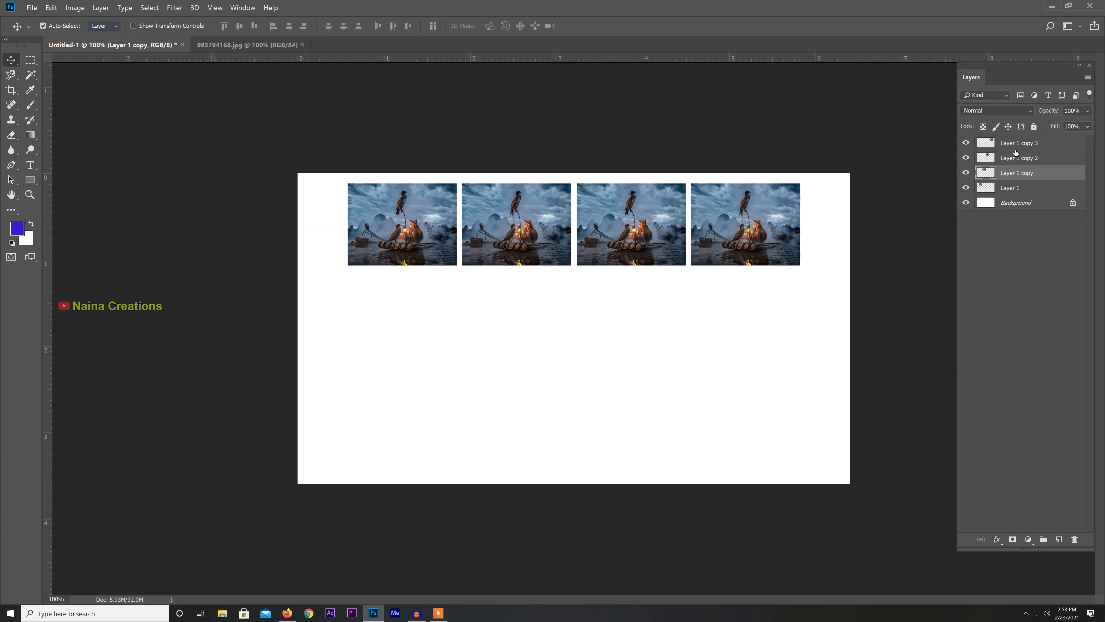
Select all four pictures by area on the canvas and group their layers
drag(783, 297, 383, 198)
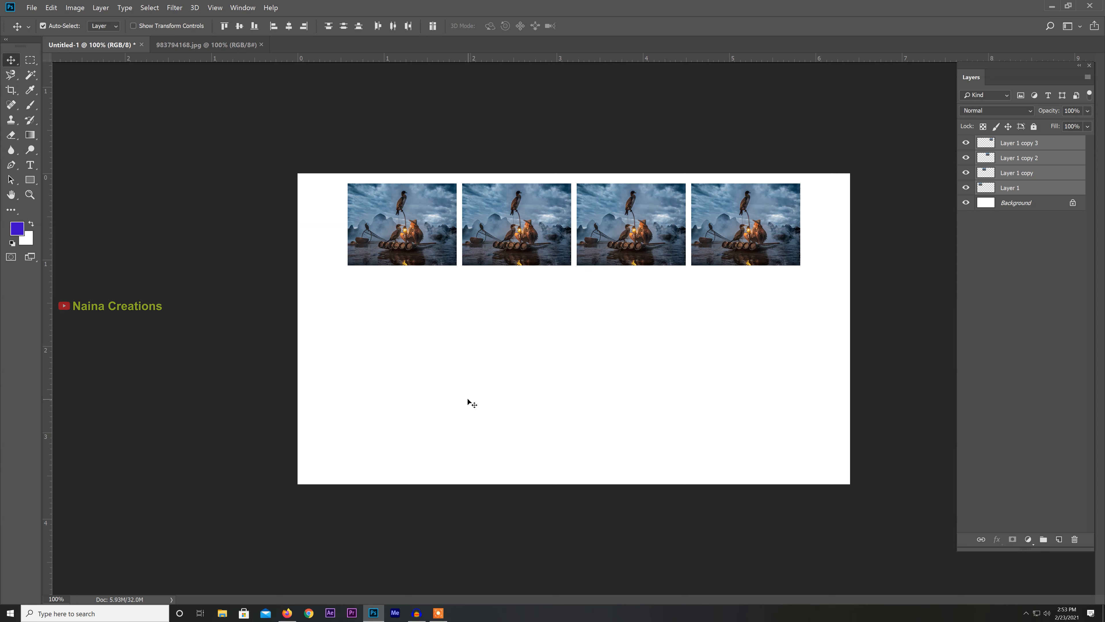
drag(786, 352, 396, 213)
key(ctrl+g)
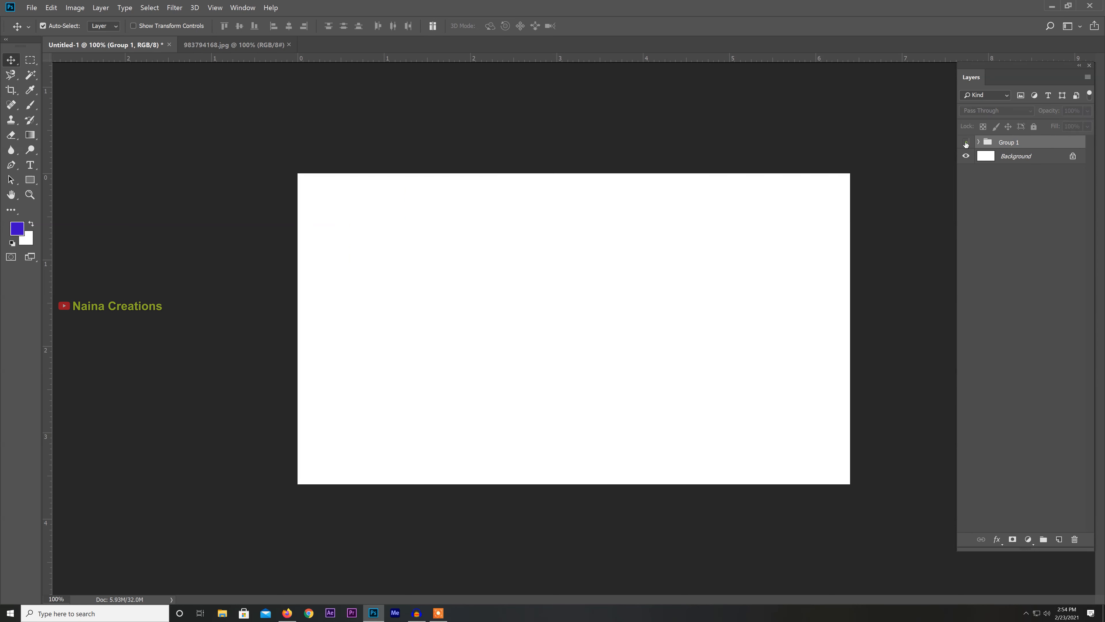
Select the grouped pictures by area, collapse Group 1, and toggle the group's visibility off and on
drag(805, 316, 380, 232)
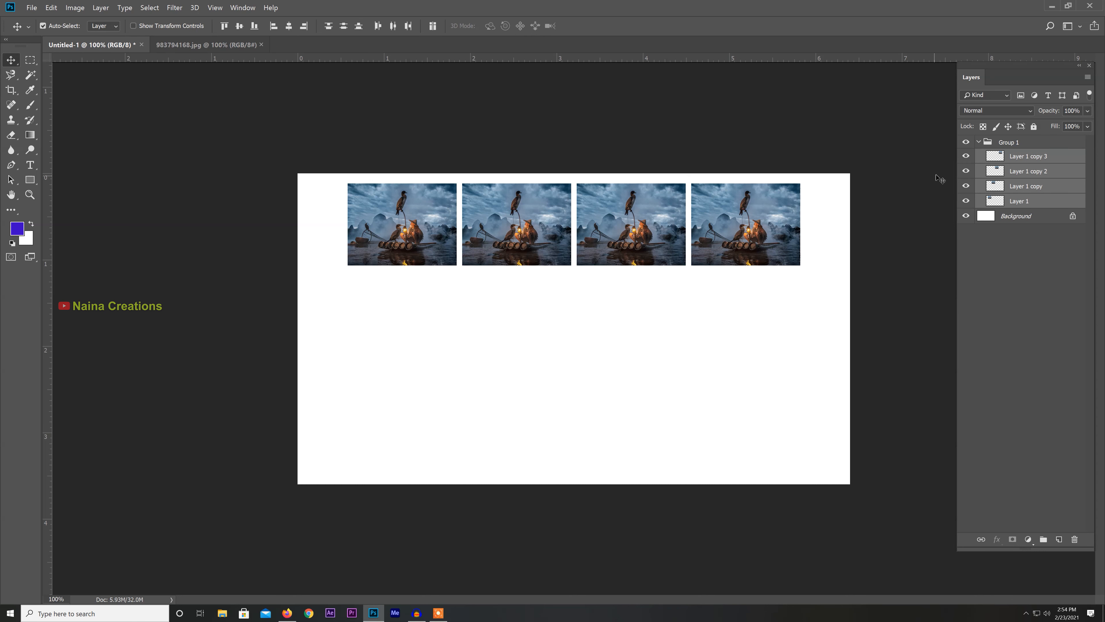
click(979, 142)
click(966, 142)
click(966, 144)
click(966, 144)
click(967, 143)
click(967, 143)
click(966, 144)
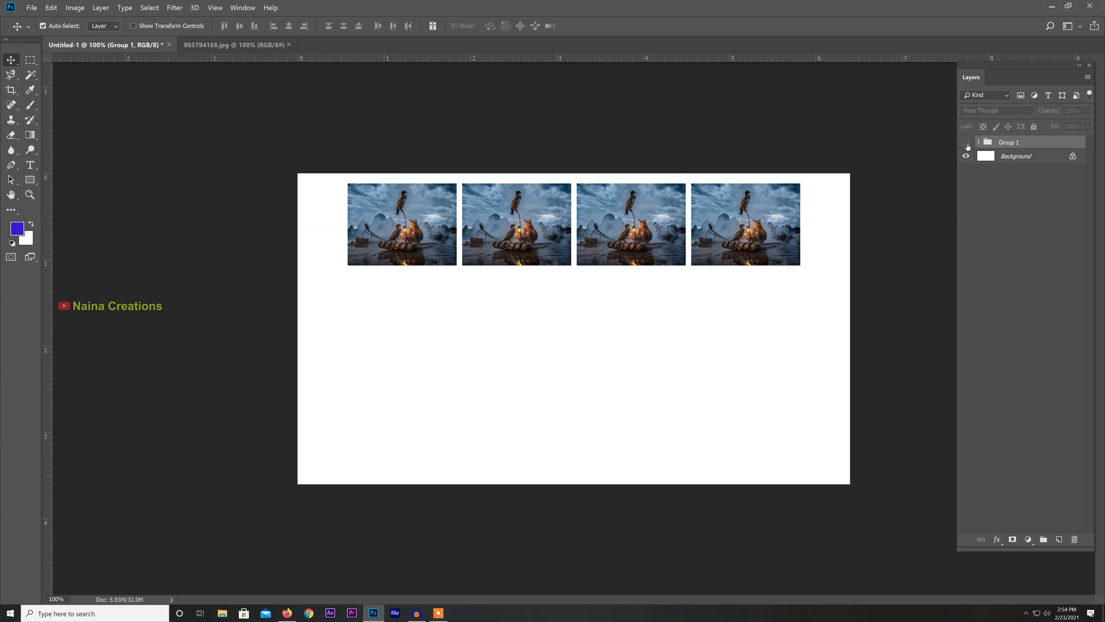
Duplicate Group 1, and try moving the copy's third picture down the canvas, undoing that move
key(ctrl)
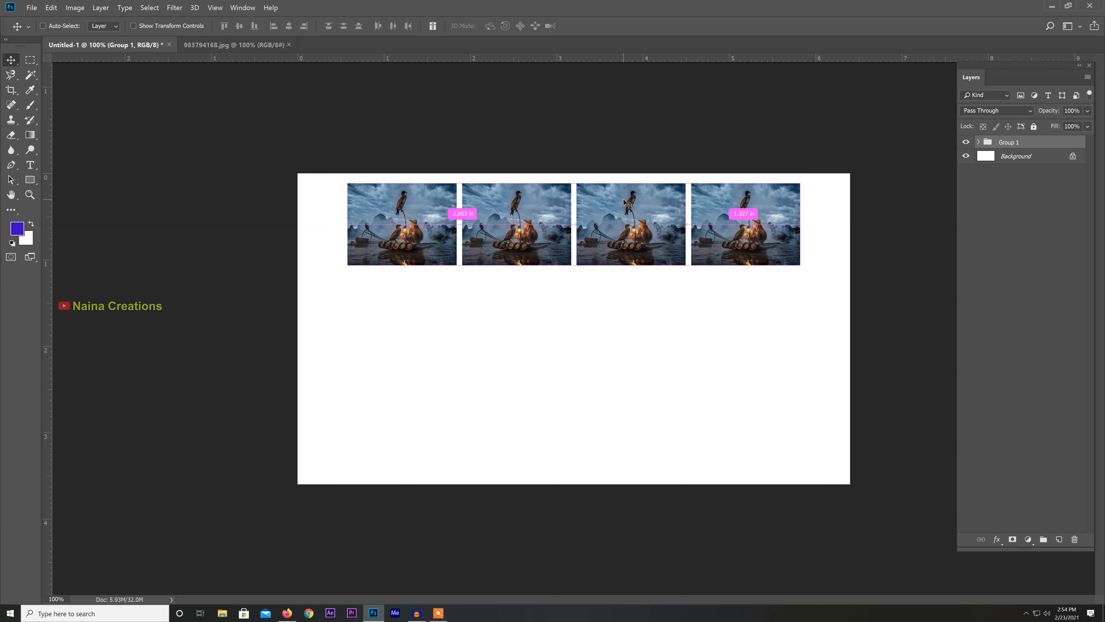
key(ctrl+j)
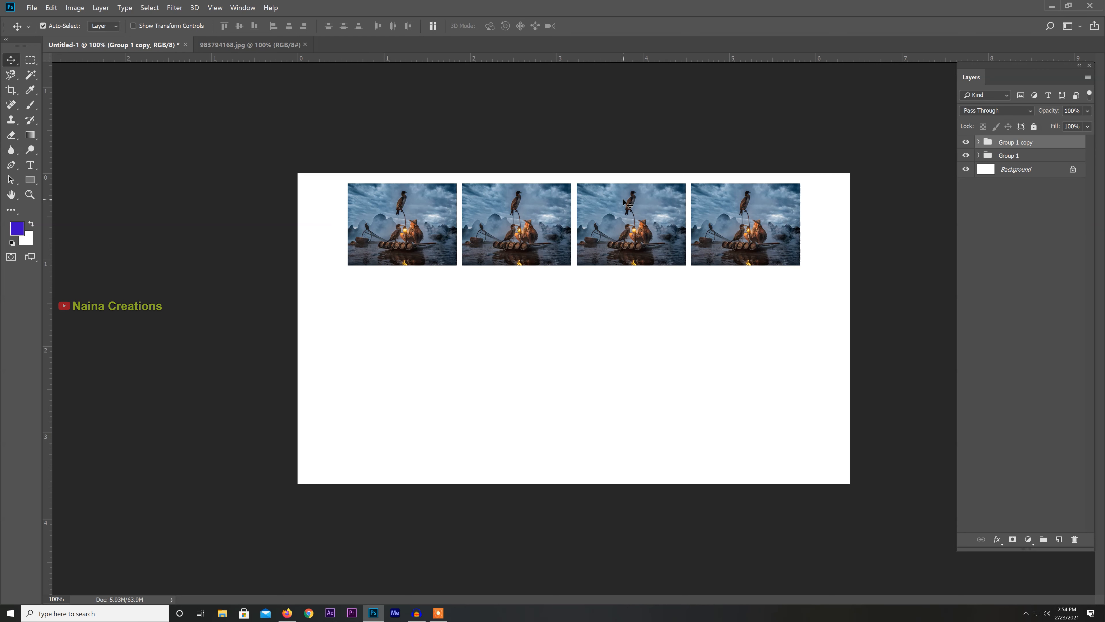
drag(627, 203, 635, 331)
key(ctrl+z)
click(977, 143)
Switch the Auto-Select target to Group and back to Layer, then try moving the third picture down and undo it
click(115, 29)
click(100, 36)
click(114, 28)
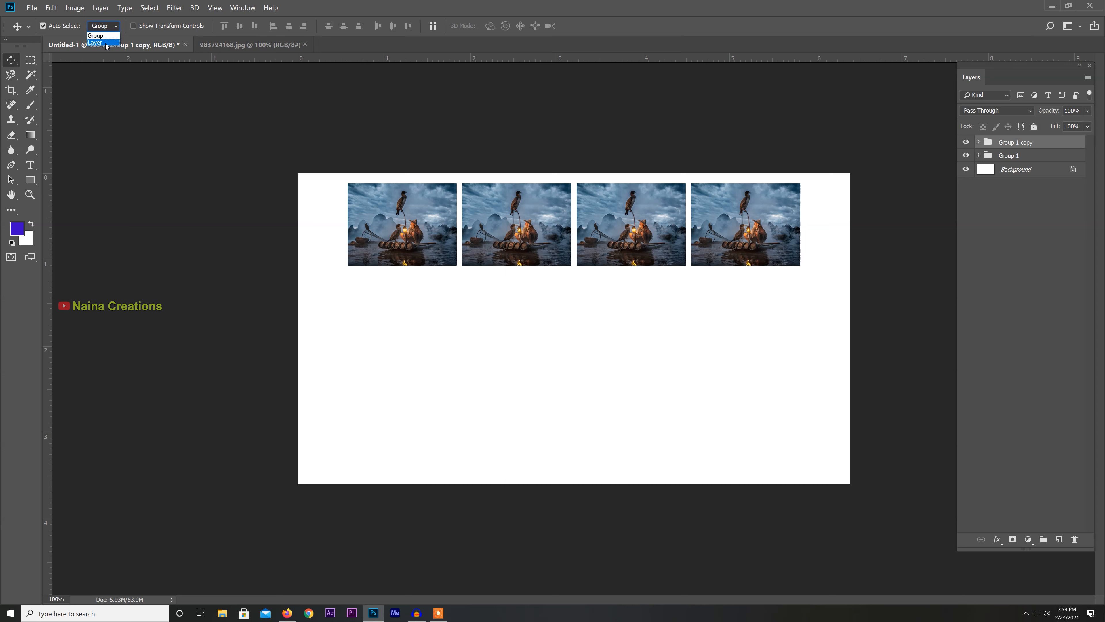
click(104, 42)
drag(612, 210, 627, 259)
key(ctrl+z)
Set Auto-Select to Group and move the duplicated group straight down to form a second row with a small gap
click(108, 24)
click(96, 36)
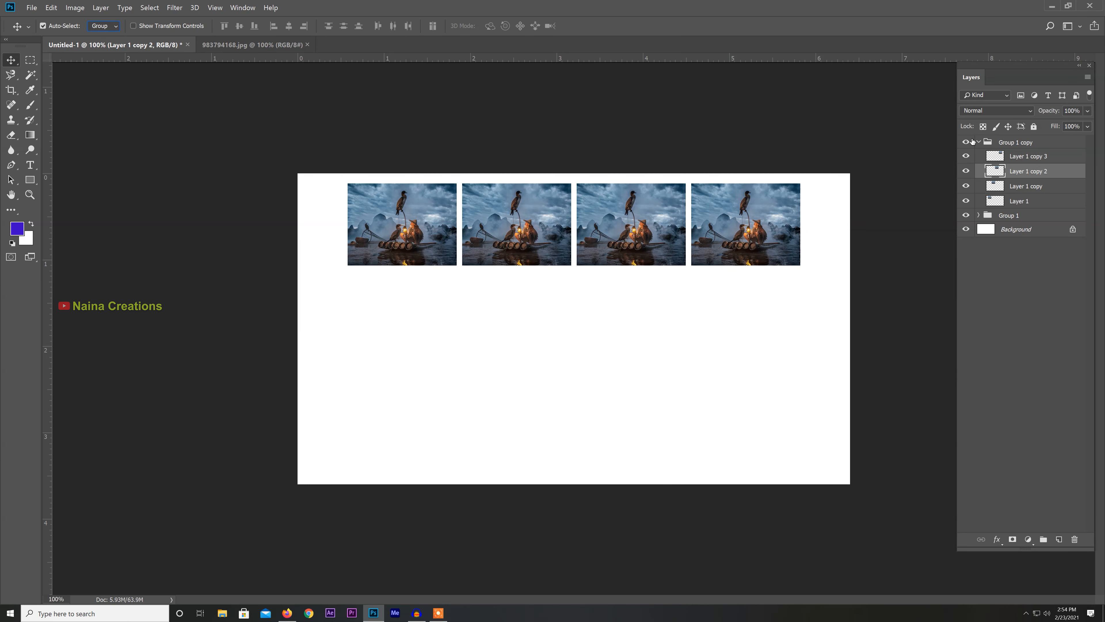
click(979, 142)
drag(551, 224, 551, 314)
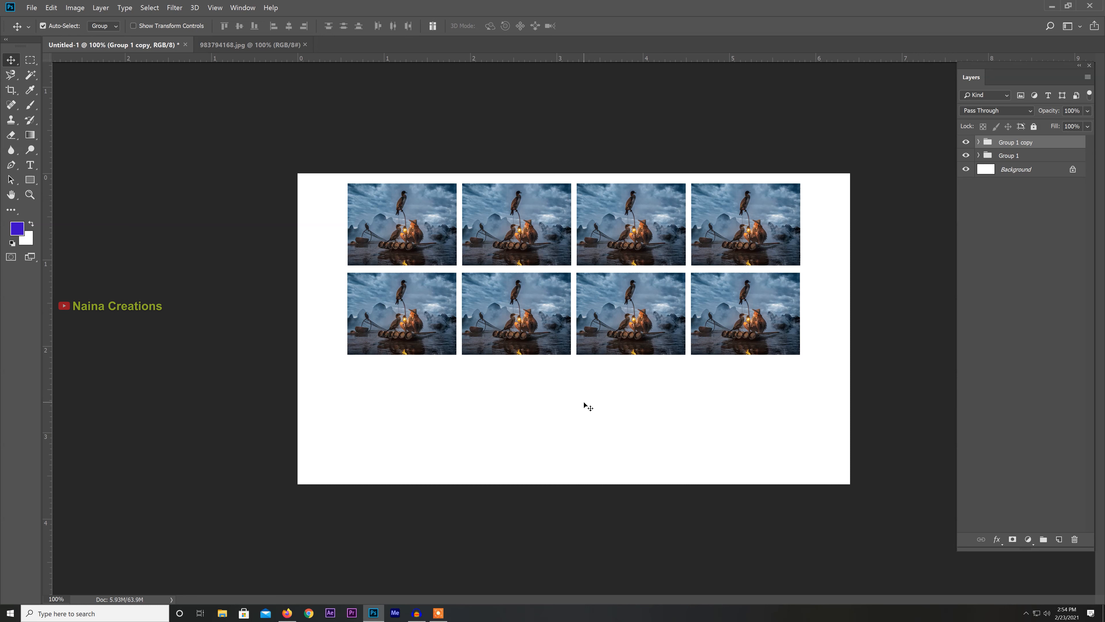
Select both picture rows by area and move them down together to the middle of the canvas
drag(826, 415, 379, 183)
drag(435, 259, 436, 304)
Select the upper row by area, clear the selection, and toggle each group's visibility to identify its row
drag(337, 211, 814, 279)
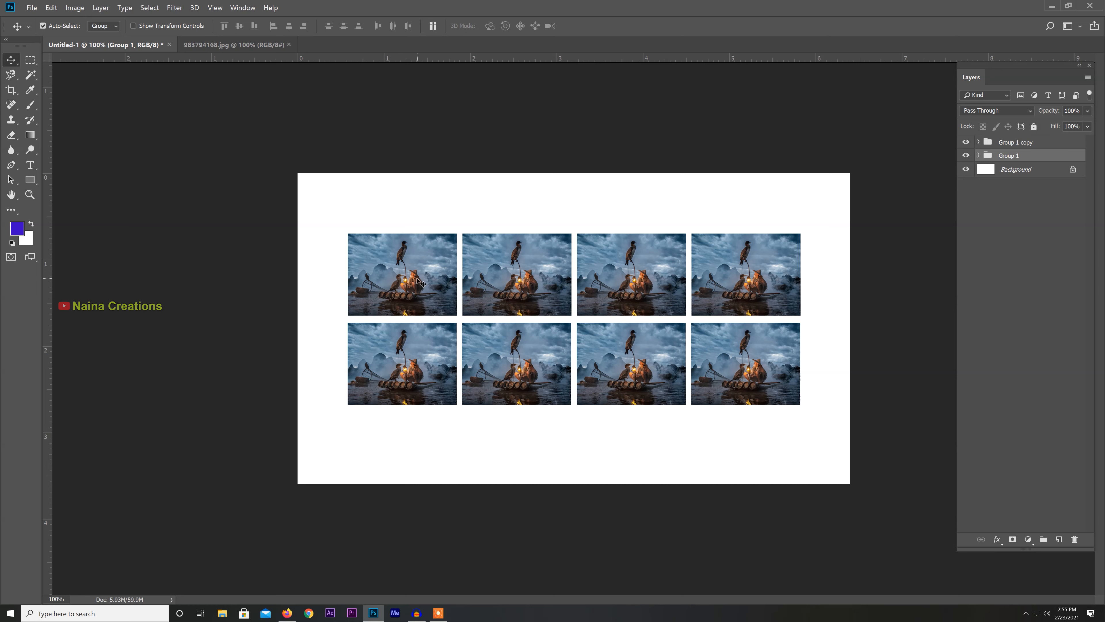
click(397, 224)
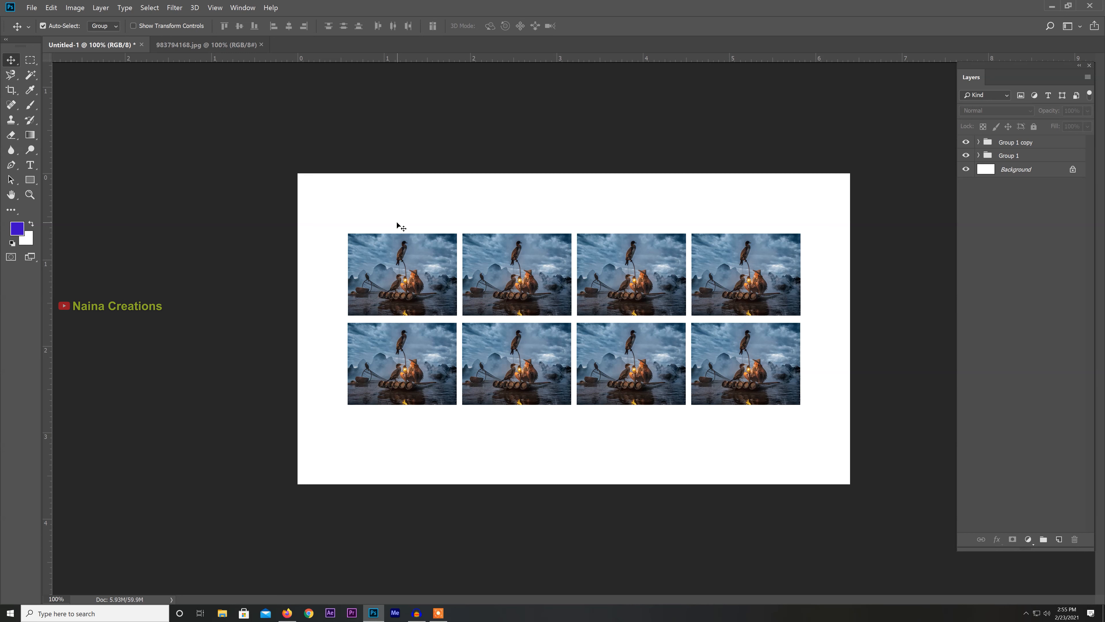
click(967, 157)
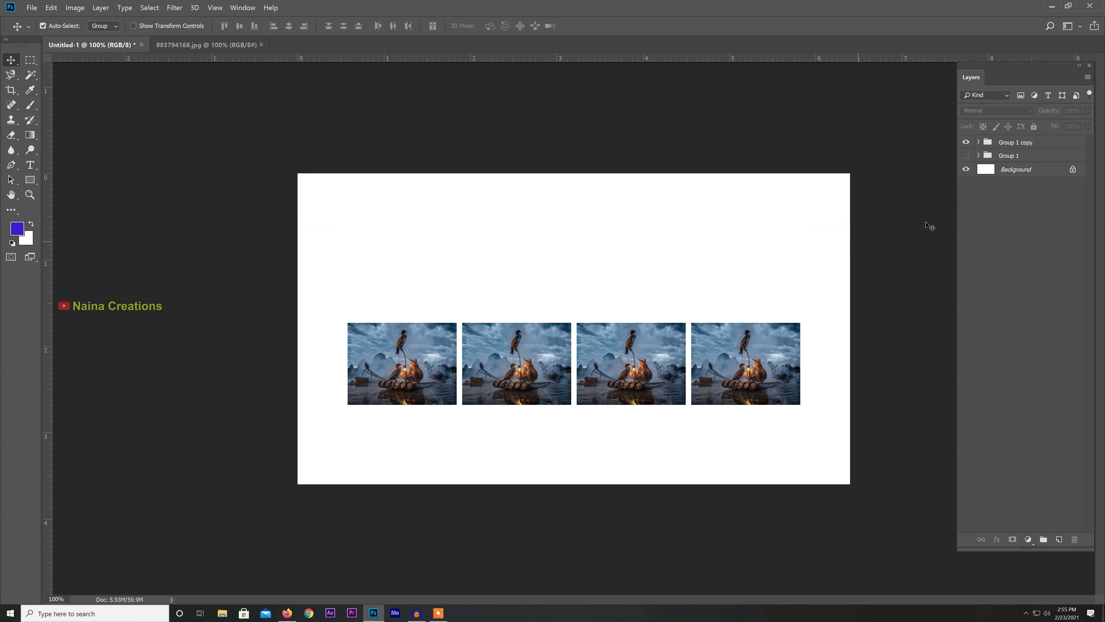
click(965, 156)
click(965, 142)
click(965, 143)
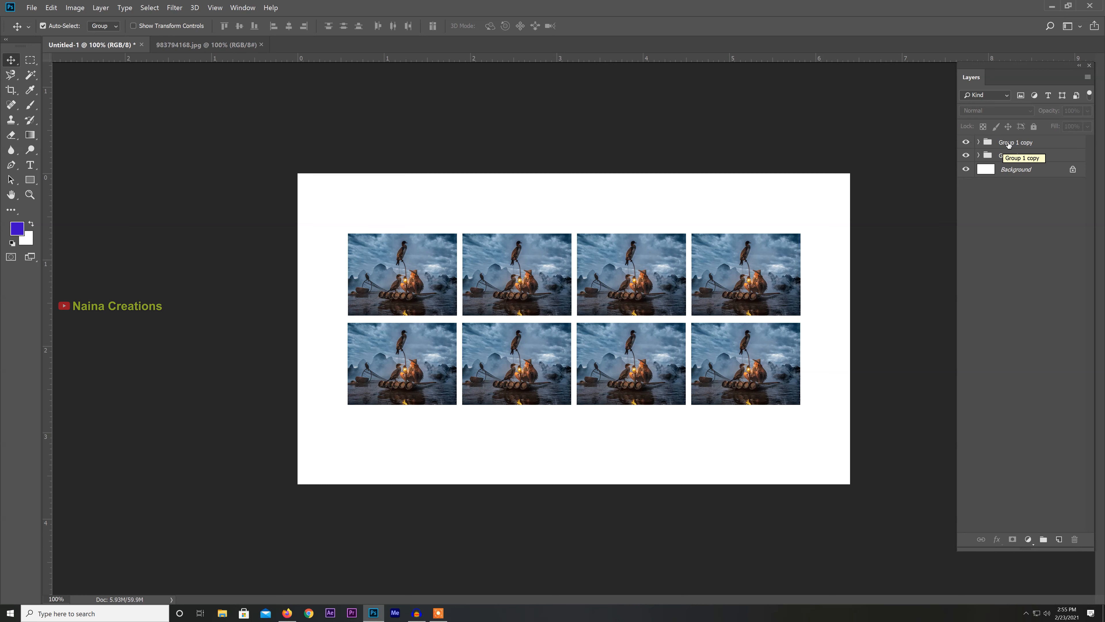
Practise selecting only the upper row's group by area on the canvas, clearing the selection between attempts
drag(348, 222, 800, 280)
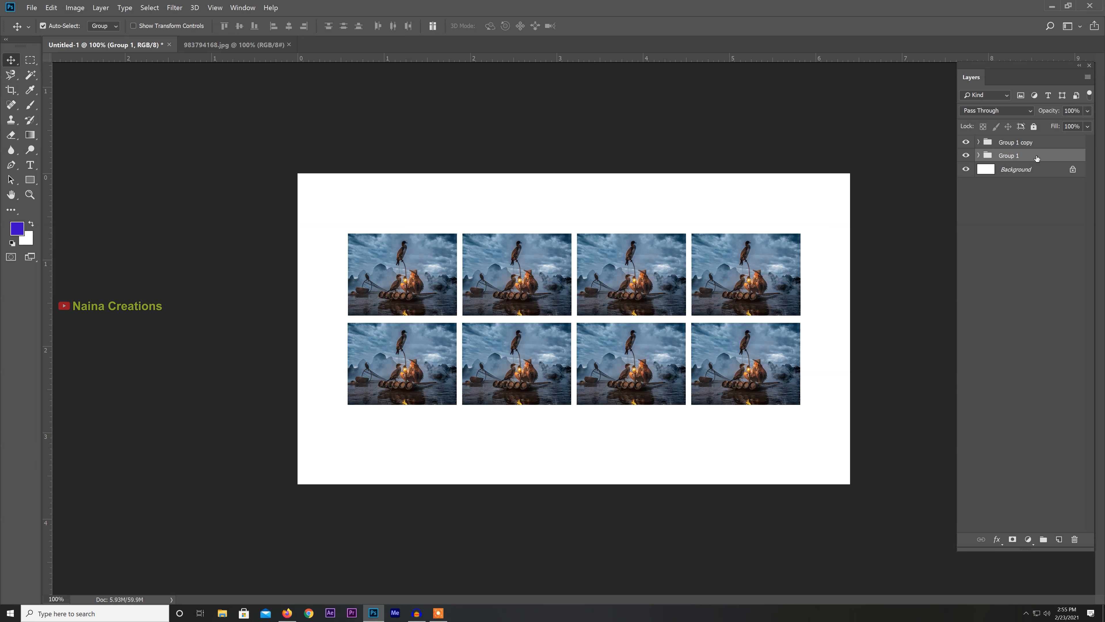
right_click(404, 291)
click(396, 224)
drag(396, 200, 778, 276)
Select the upper row's group by area and scale it down around its centre to about 75.5%
drag(353, 210, 818, 260)
key(ctrl+t)
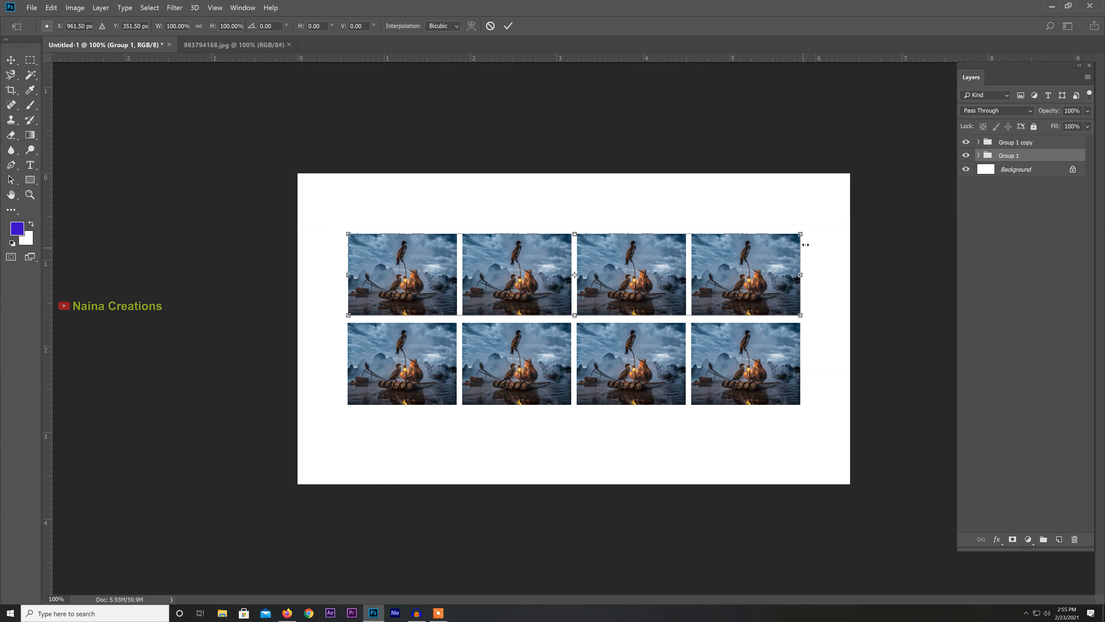
drag(800, 232, 747, 244)
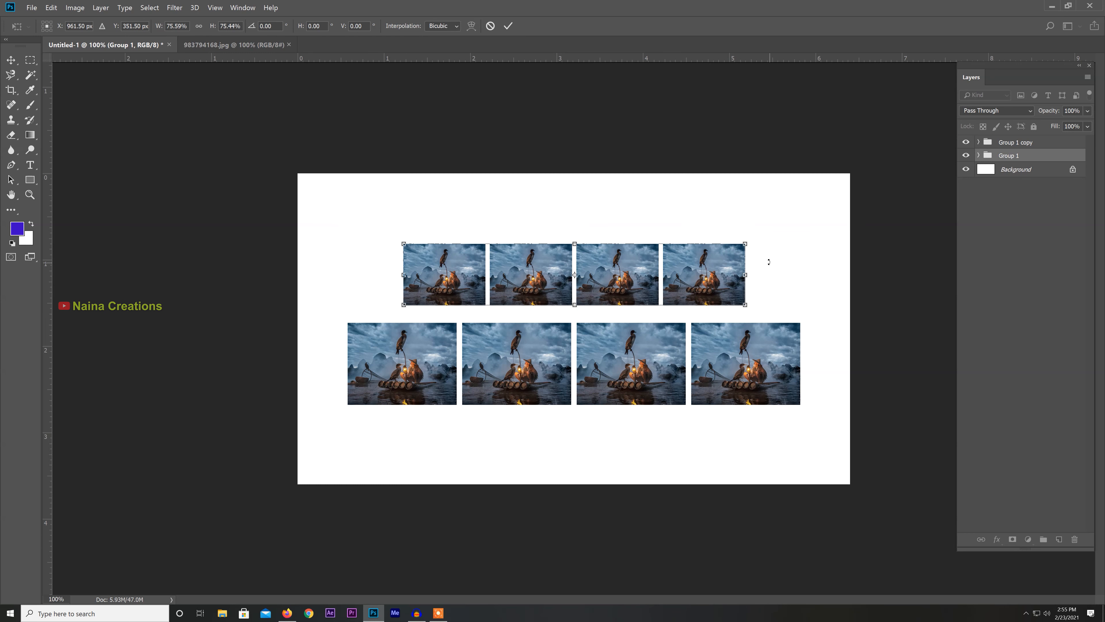
key(Return)
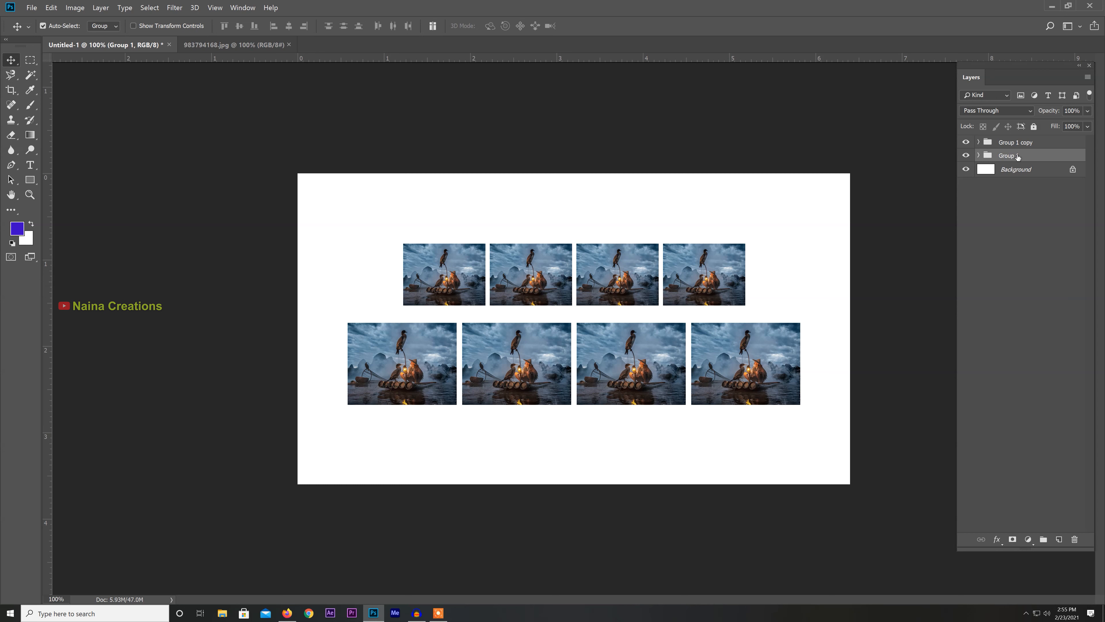
Duplicate the scaled-down Group 1 and nudge the copy straight up until it forms a separate row above the original
key(ctrl+j)
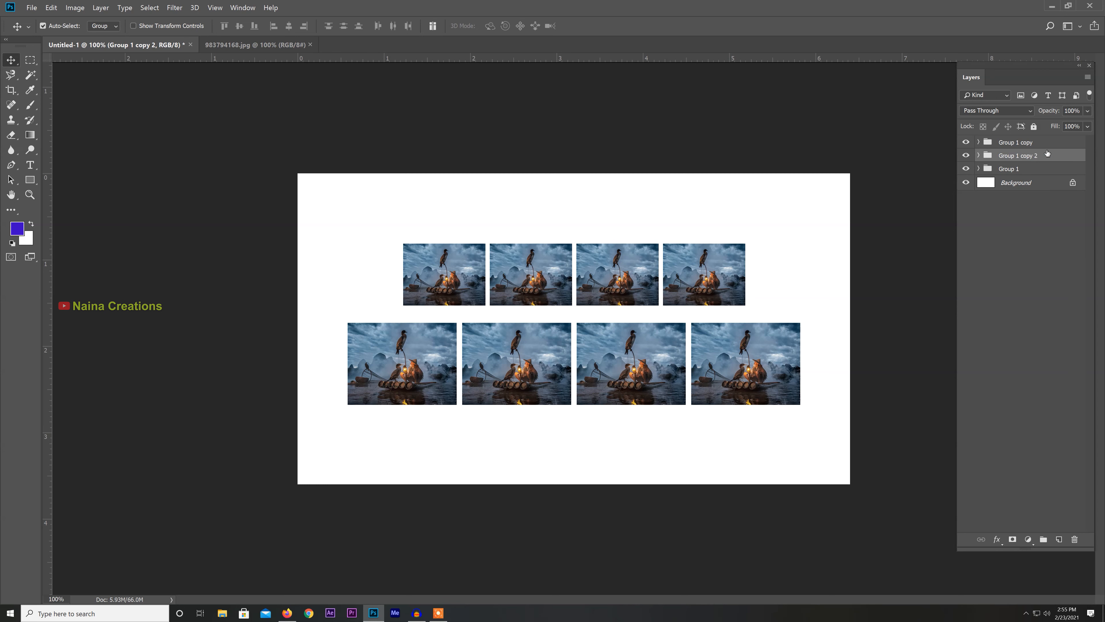
key(shift+Up)
key(shift+Up)
key(shift+Up)
key(shift+Up)
key(shift+Up)
key(shift+Up)
key(shift+Up)
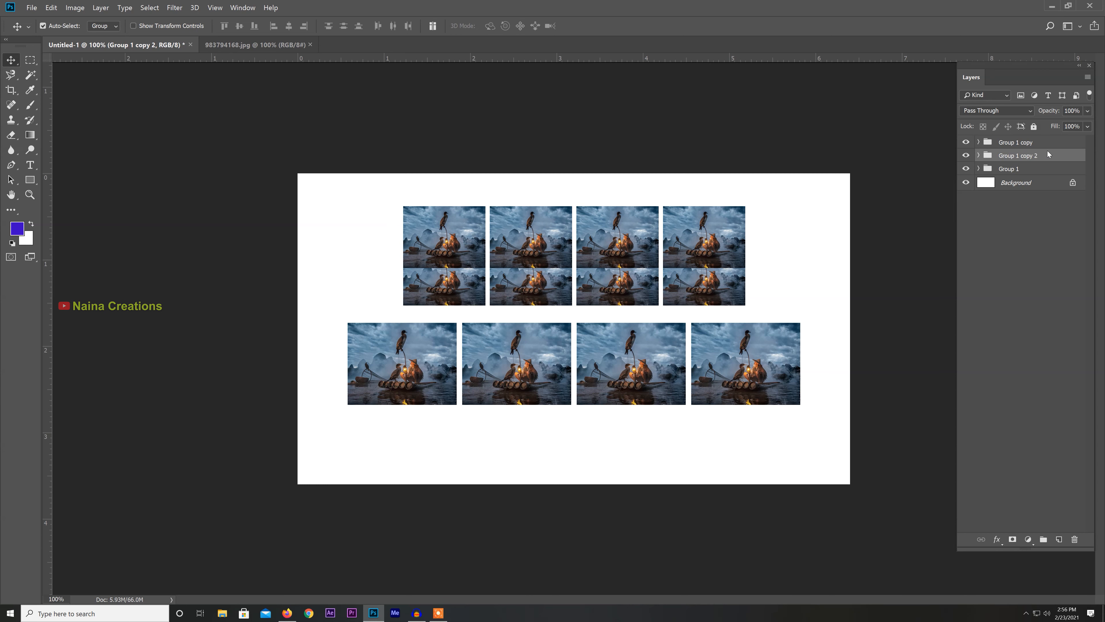
key(shift+Up)
key(shift+Up)
key(shift+Up)
key(shift+Up)
key(shift+Up)
key(shift+Up)
key(shift+Up)
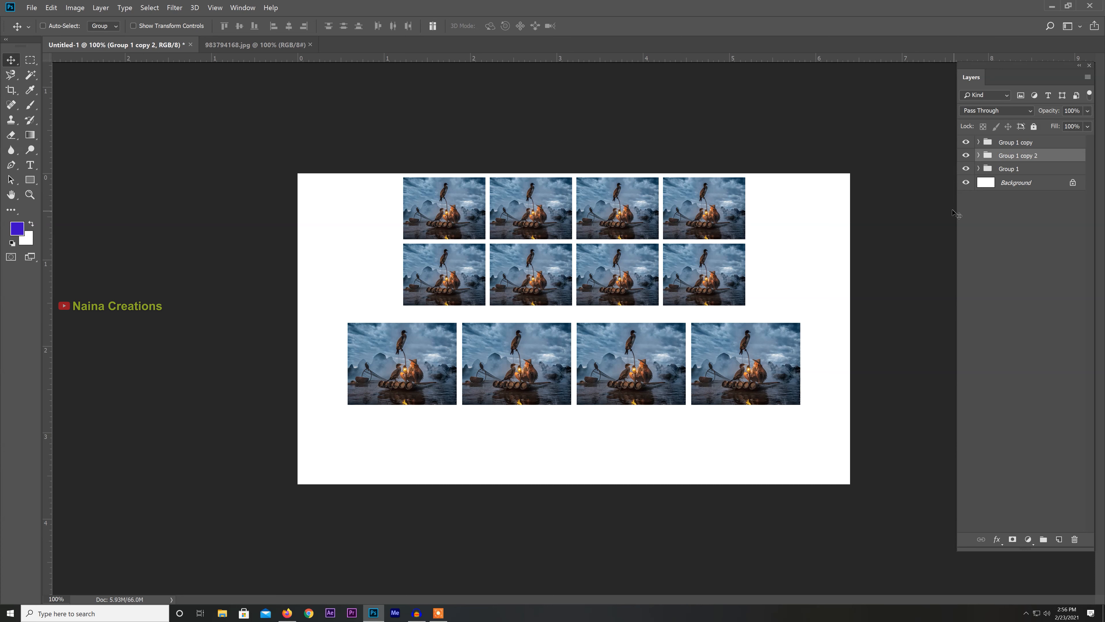
Scale the topmost row, Group 1 copy 2, down around its centre to about 78%
key(ctrl+t)
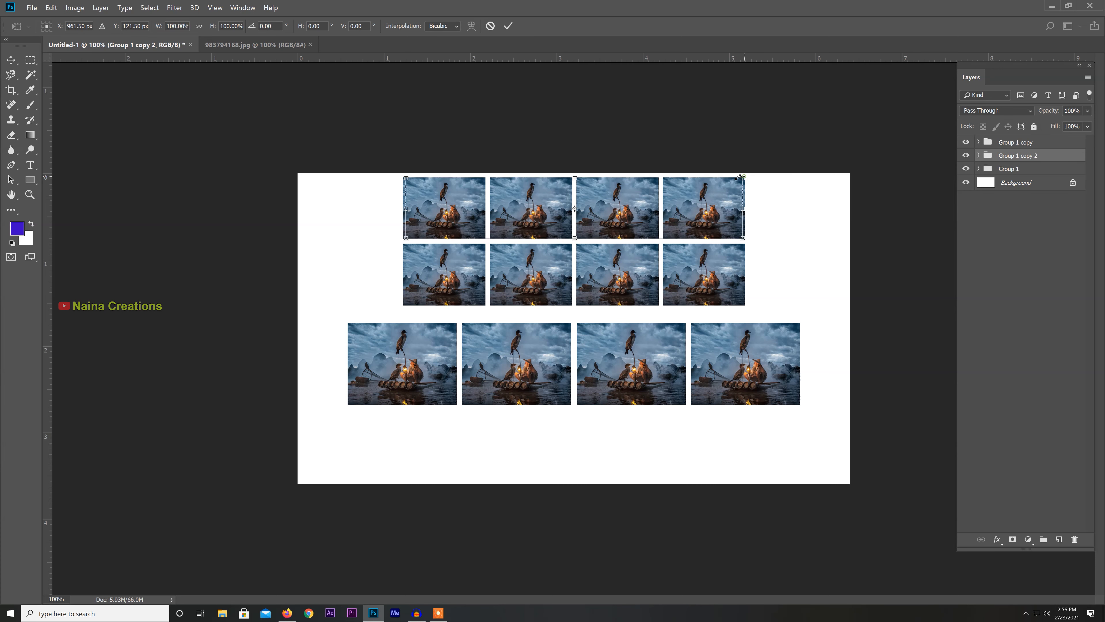
drag(745, 179, 684, 193)
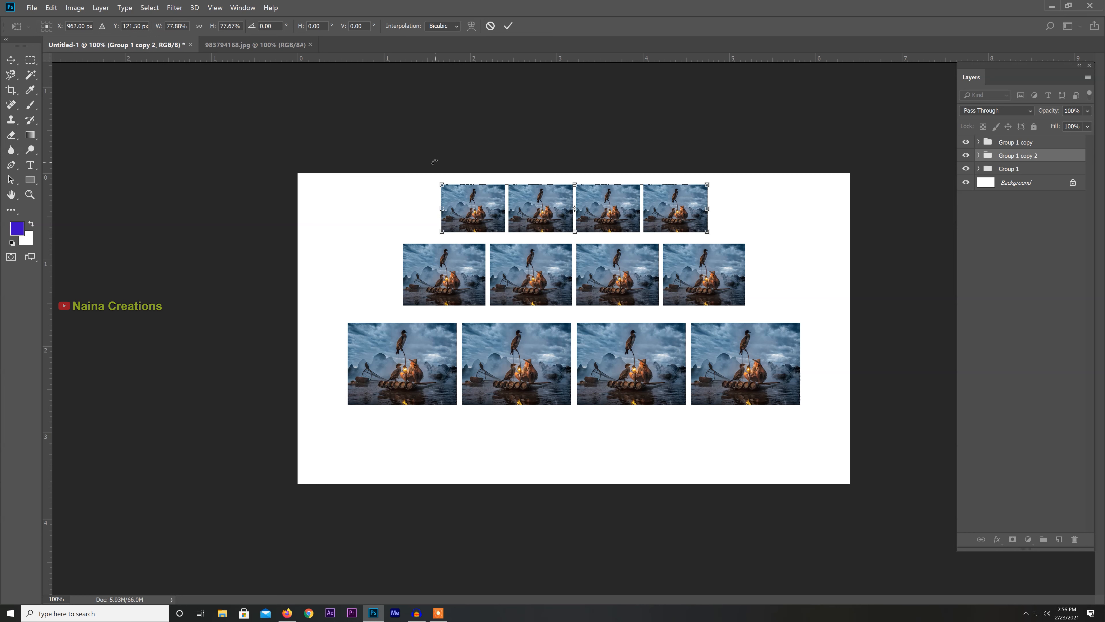
key(Return)
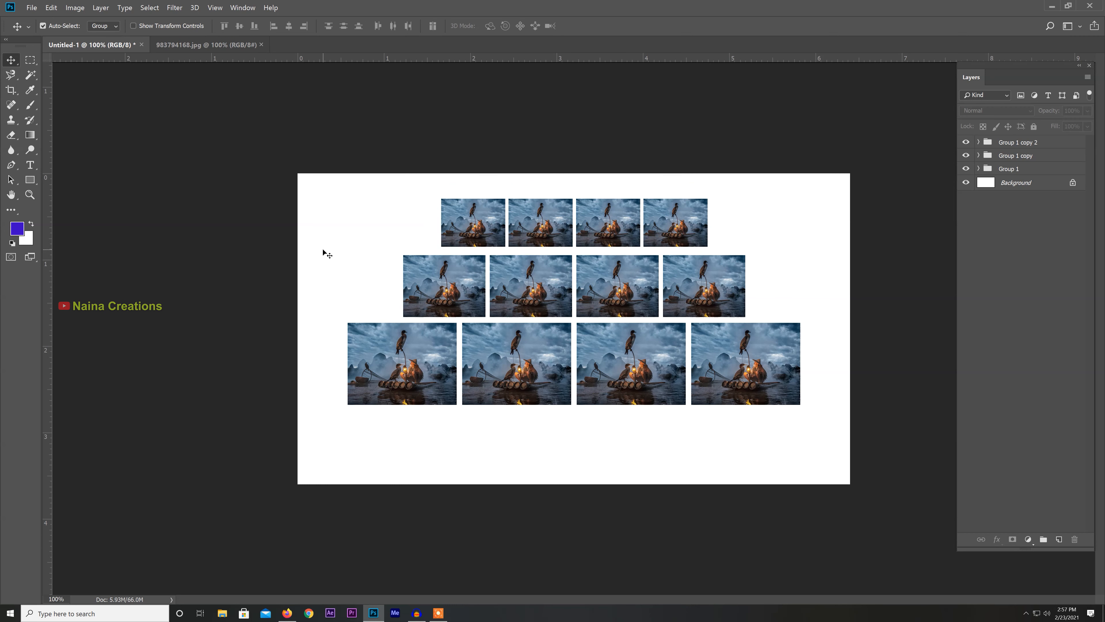
Select all three rows by area, move them slightly down toward the canvas centre, and clear the selection
drag(336, 230, 847, 408)
drag(620, 385, 624, 406)
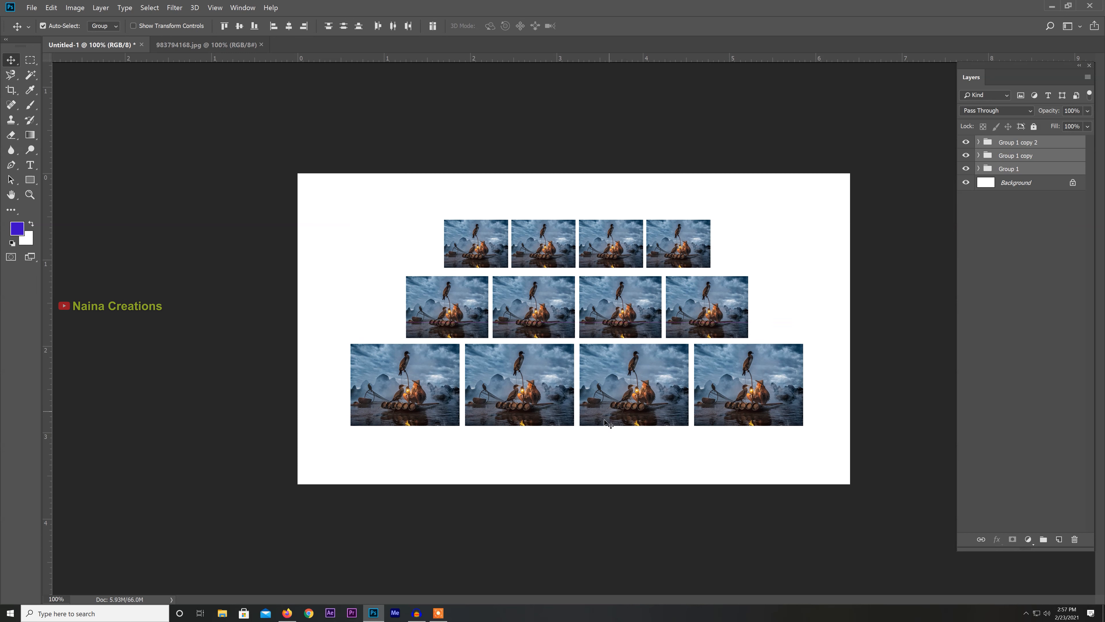
click(578, 505)
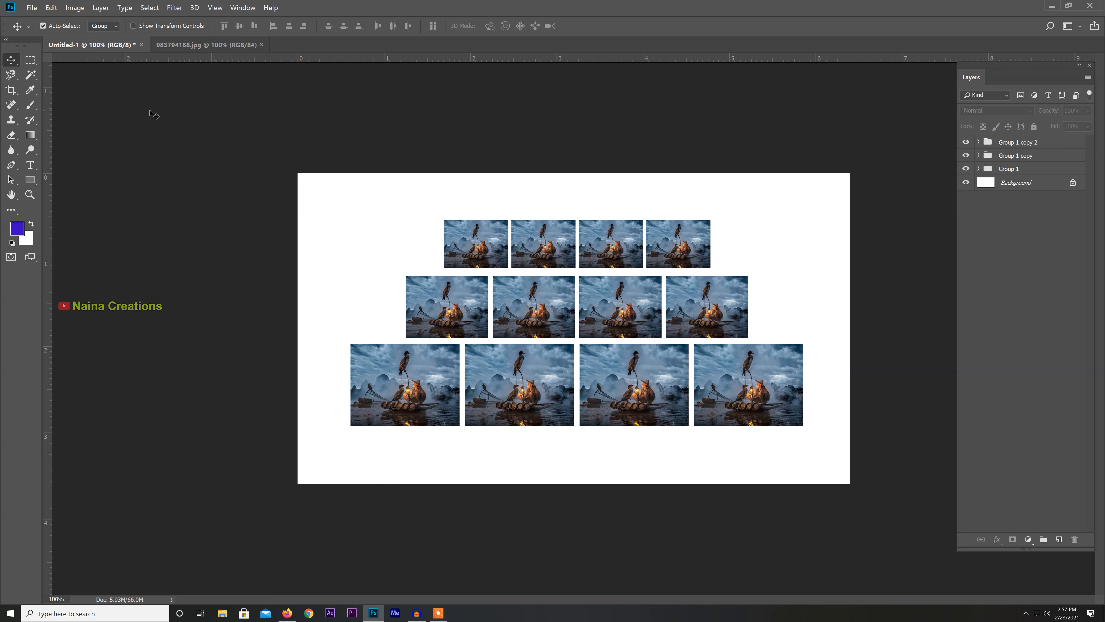
Hide Group 1, Group 1 copy and Group 1 copy 2, and activate the Rectangular Marquee tool
click(28, 64)
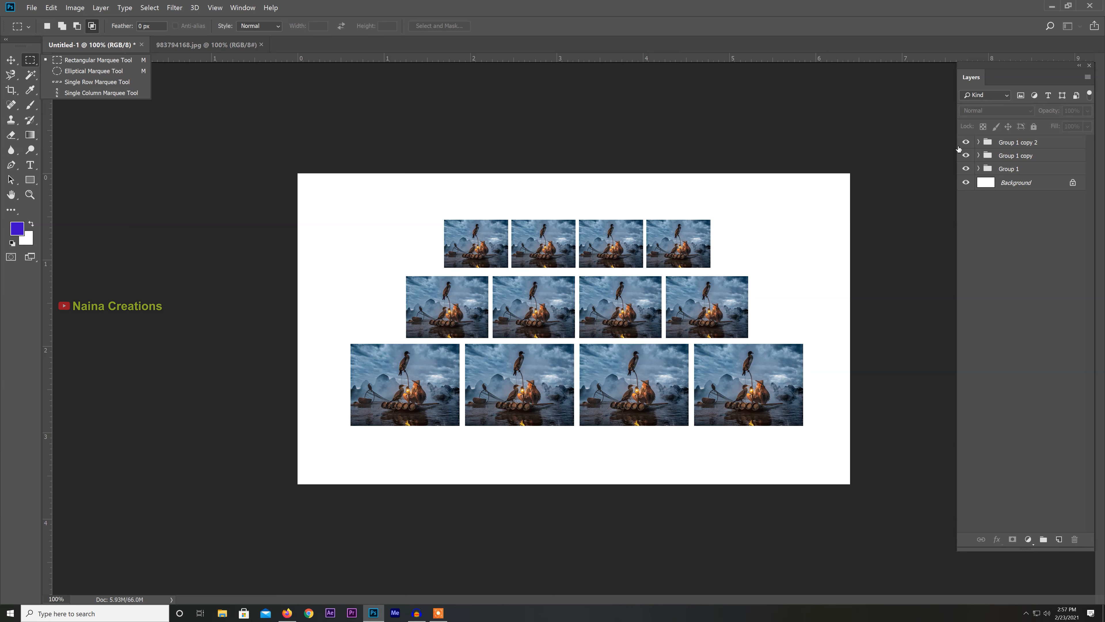
drag(966, 142, 966, 168)
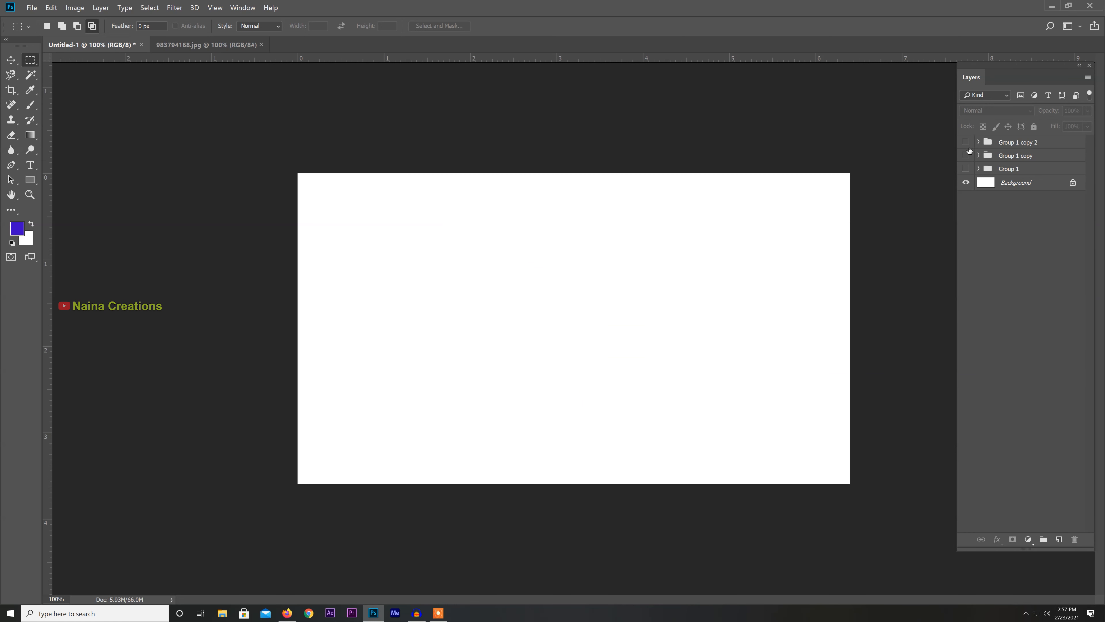
right_click(30, 61)
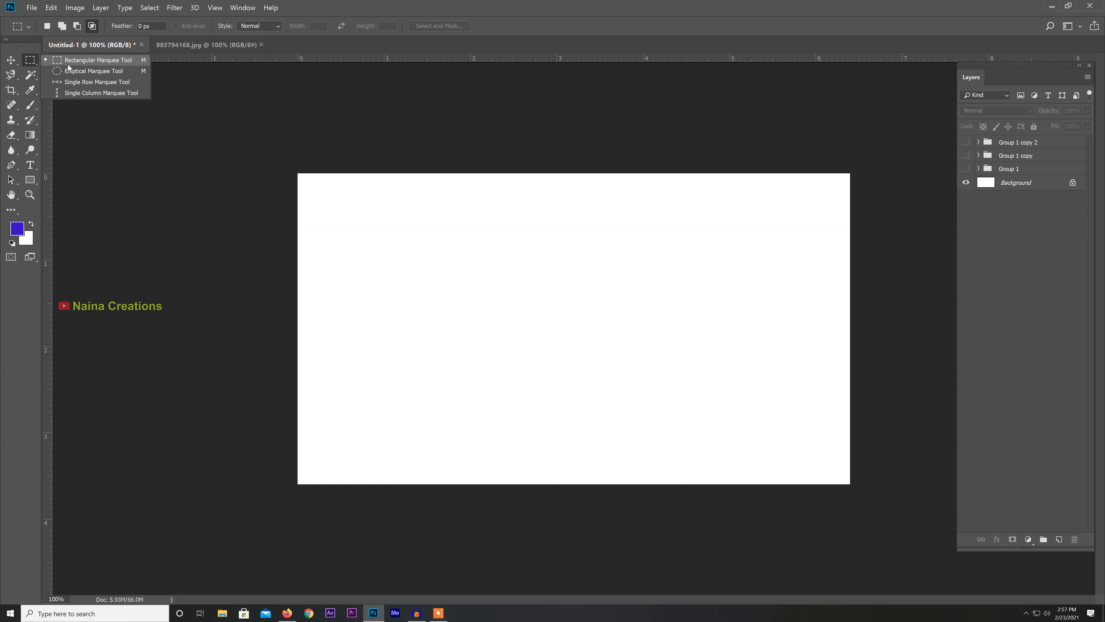
click(67, 63)
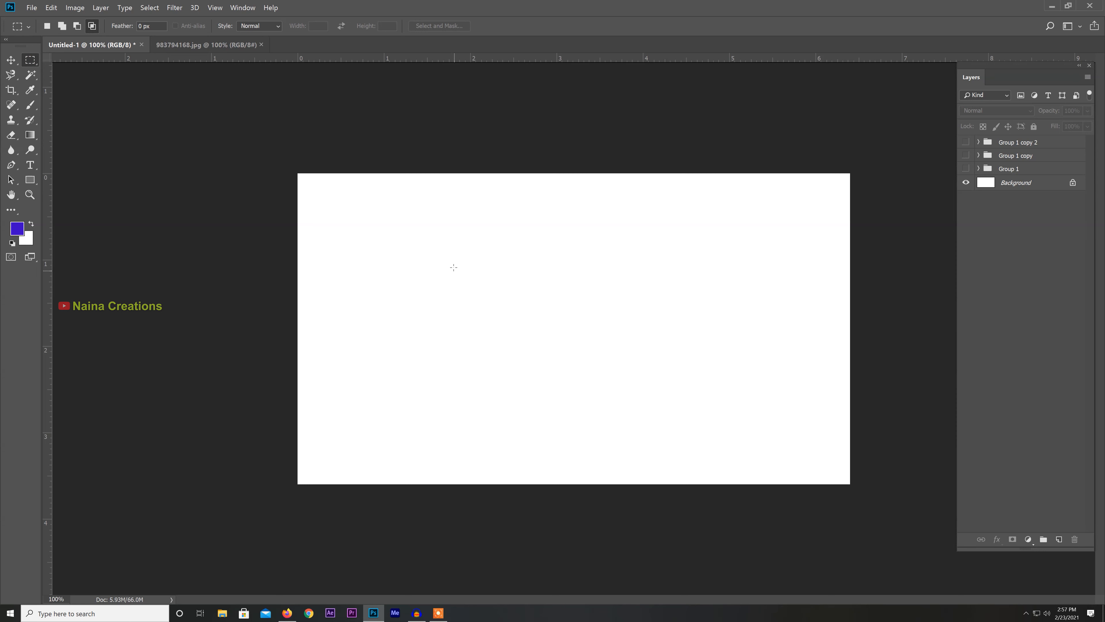
Select a large rectangle on the empty canvas, fill it with the blue foreground color on a new layer, and start Free Transform
drag(330, 188, 725, 421)
key(alt)
click(1059, 540)
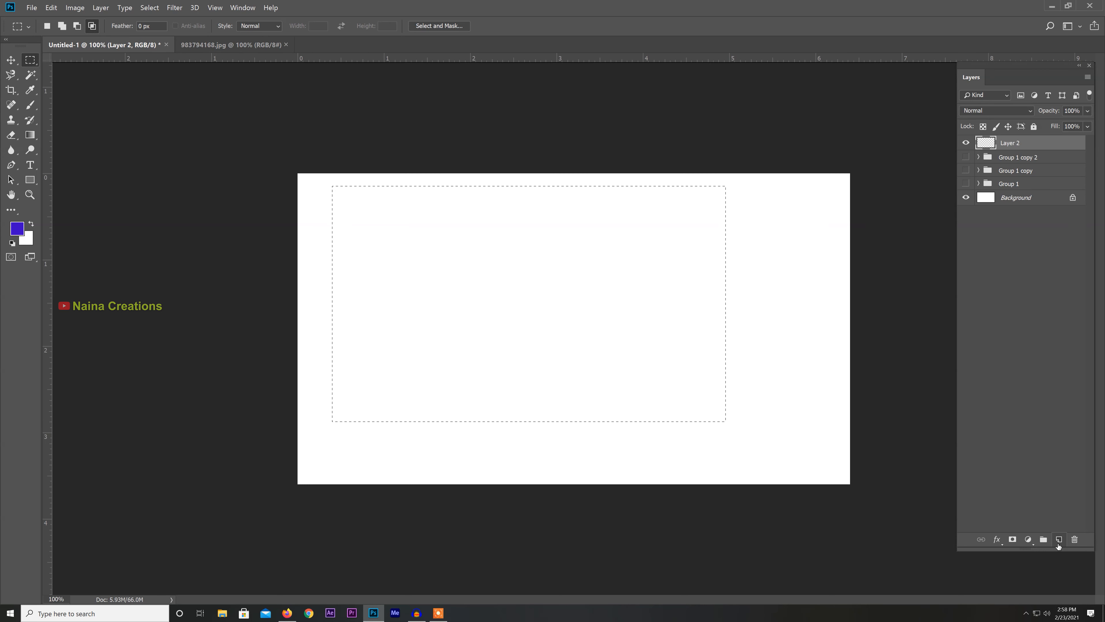
key(alt+BackSpace)
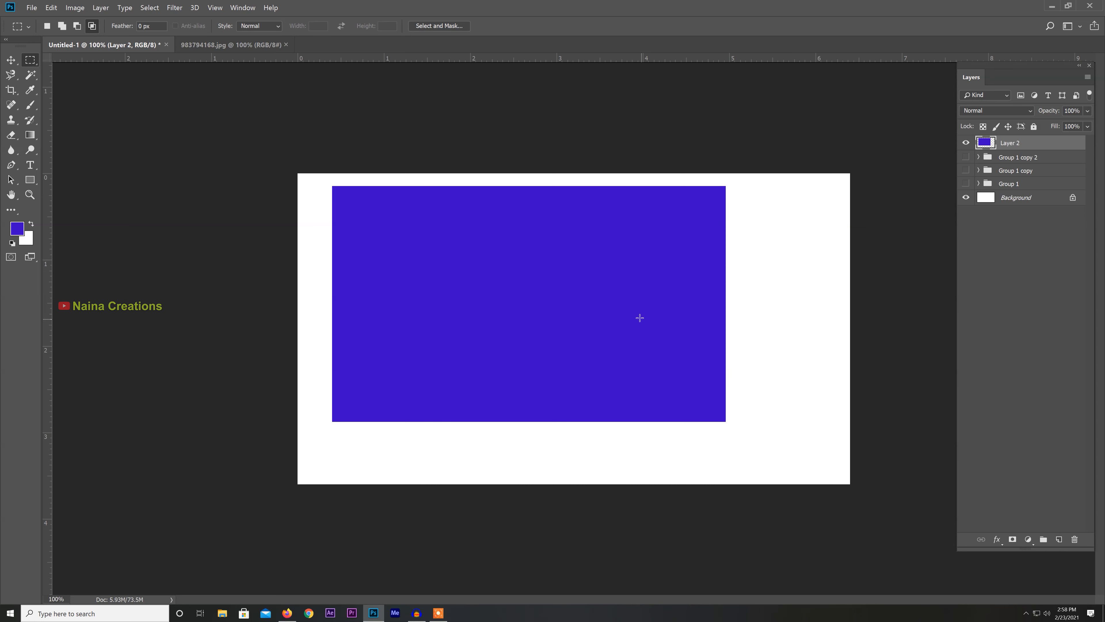
key(ctrl+t)
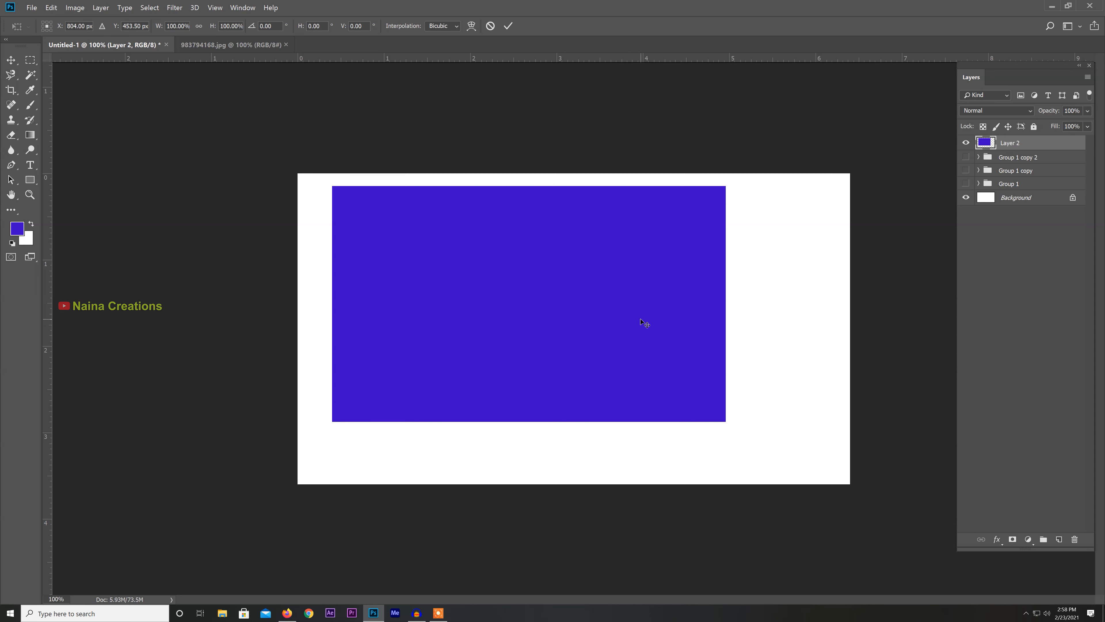
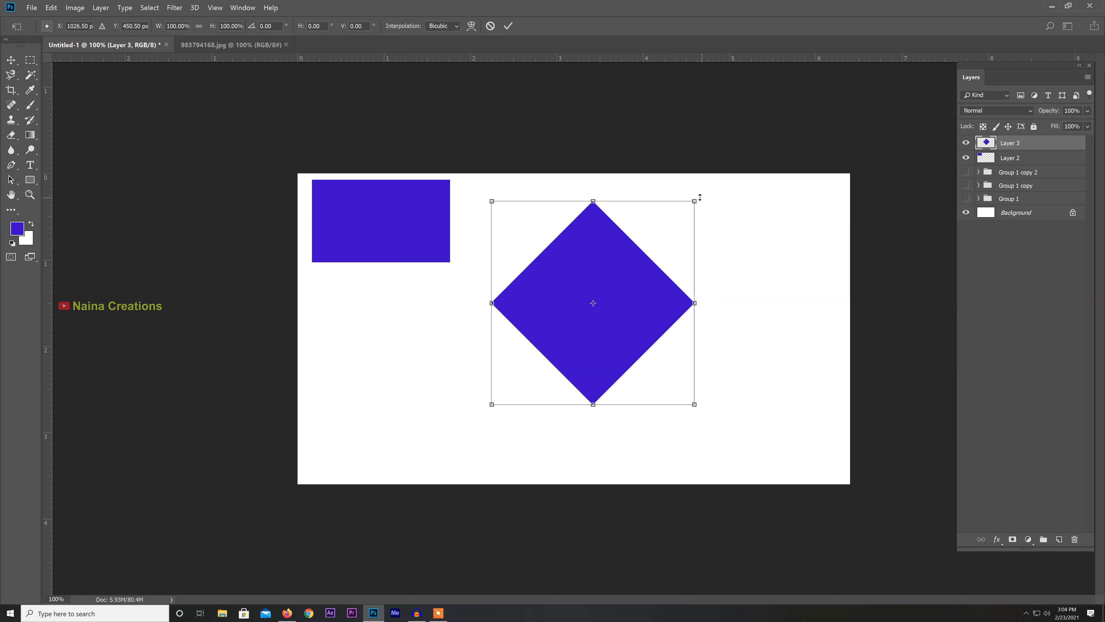
Scale the blue diamond down around its centre and duplicate it twice in a row to its right
key(Return)
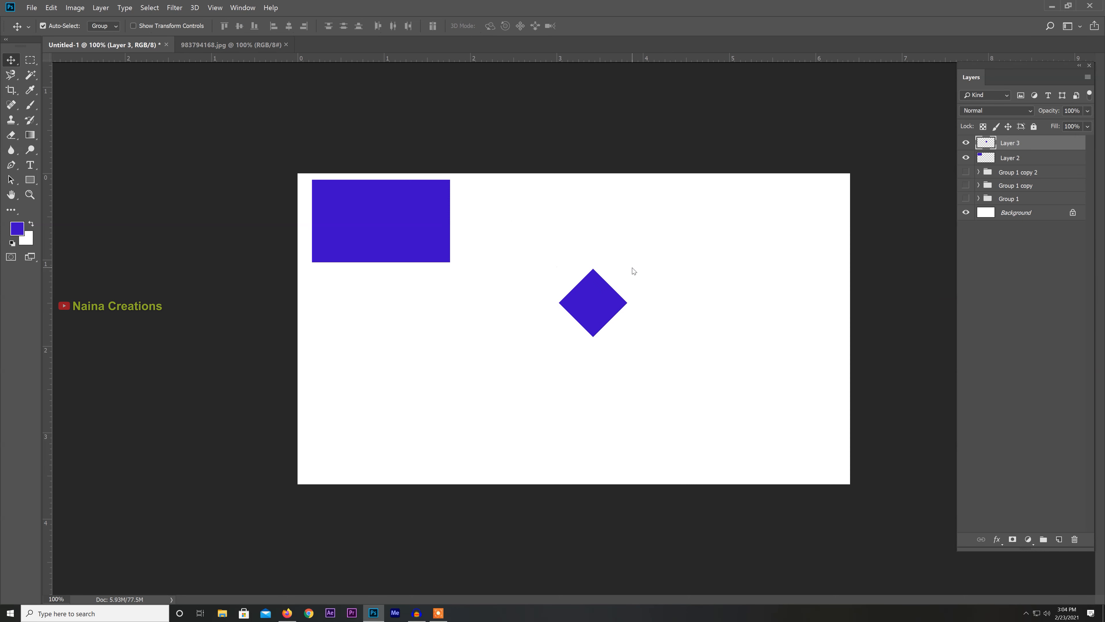
alt+drag(584, 307, 745, 300)
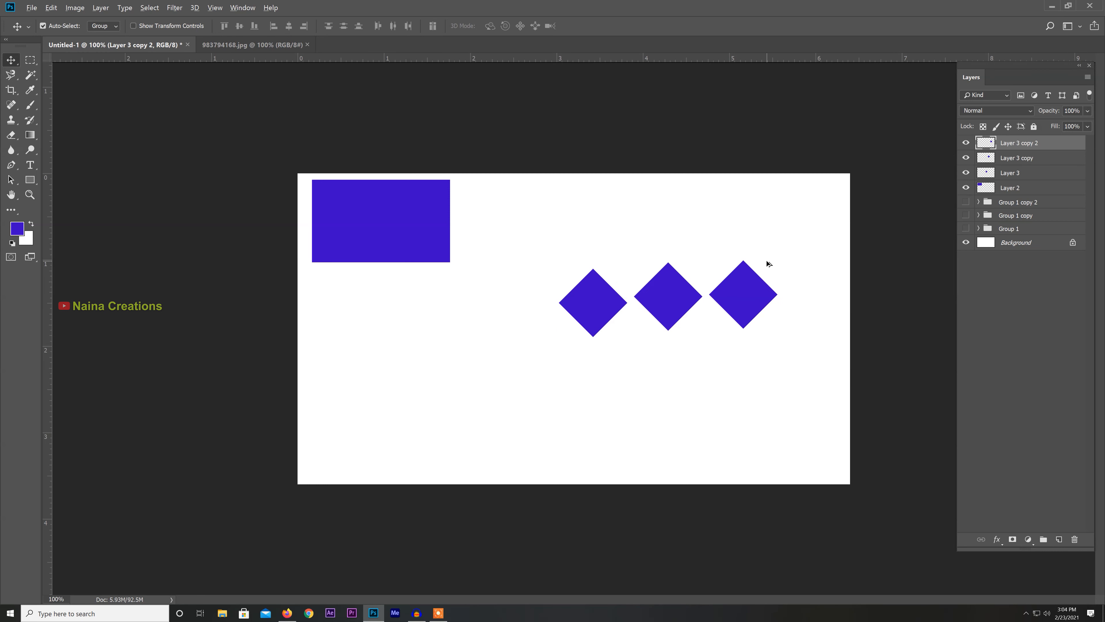
Enlarge the rightmost diamond around its centre to about 154% and shift it slightly right, clear of its neighbour
key(ctrl+t)
alt+drag(777, 260, 796, 243)
drag(733, 307, 755, 312)
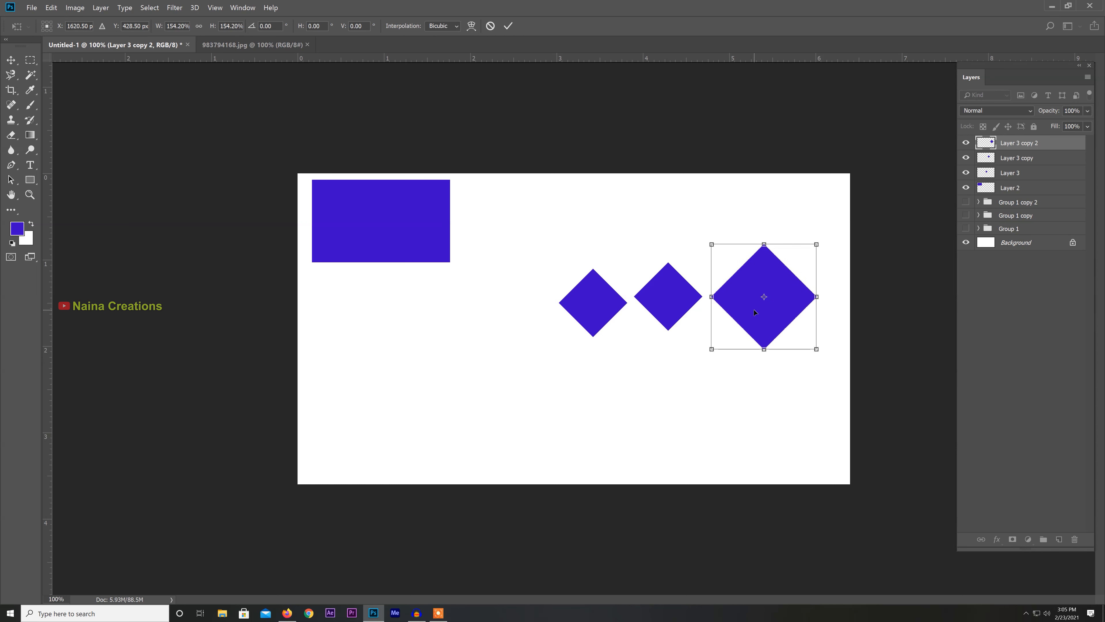
key(Return)
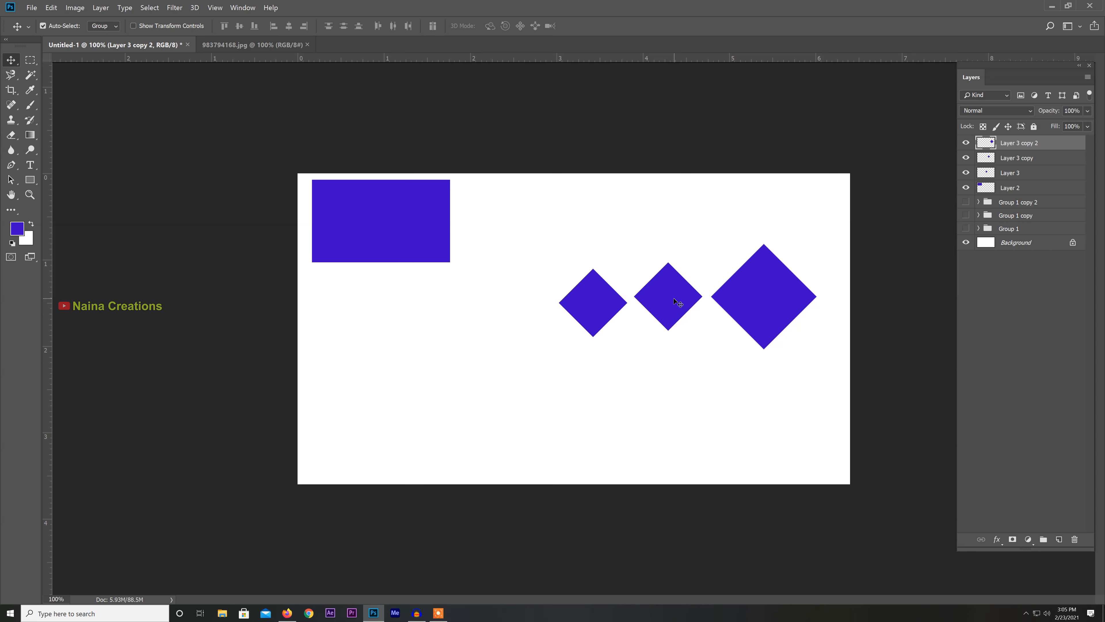
Draw an elliptical selection below the blue rectangle and fill it with the foreground color on a new layer
click(34, 61)
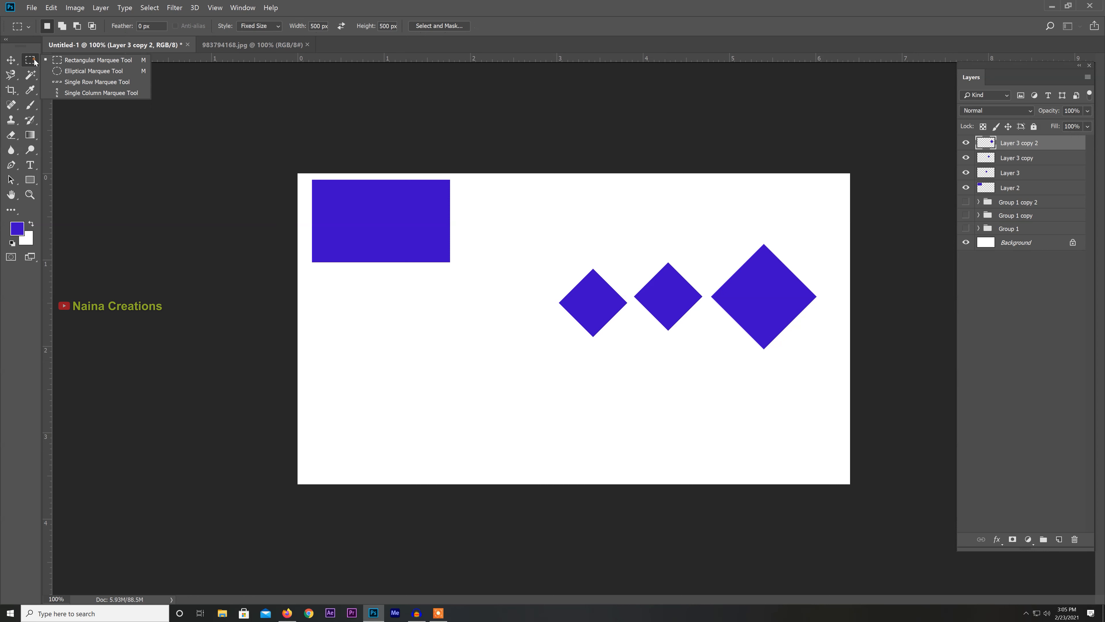
click(63, 71)
drag(321, 304, 510, 433)
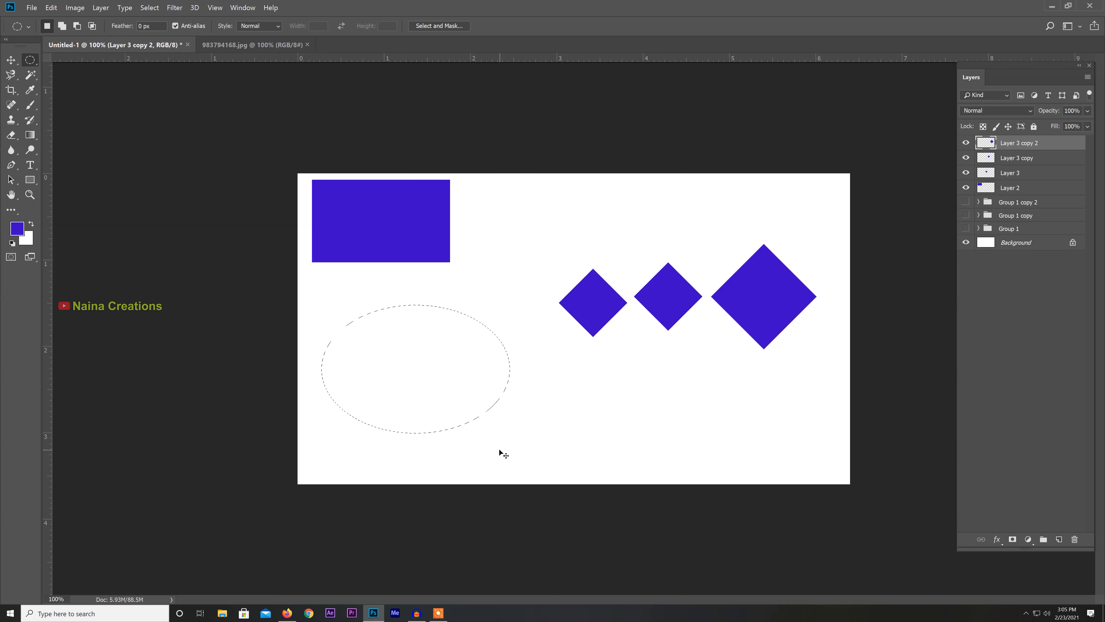
key(ctrl+shift+n)
key(Return)
key(alt+BackSpace)
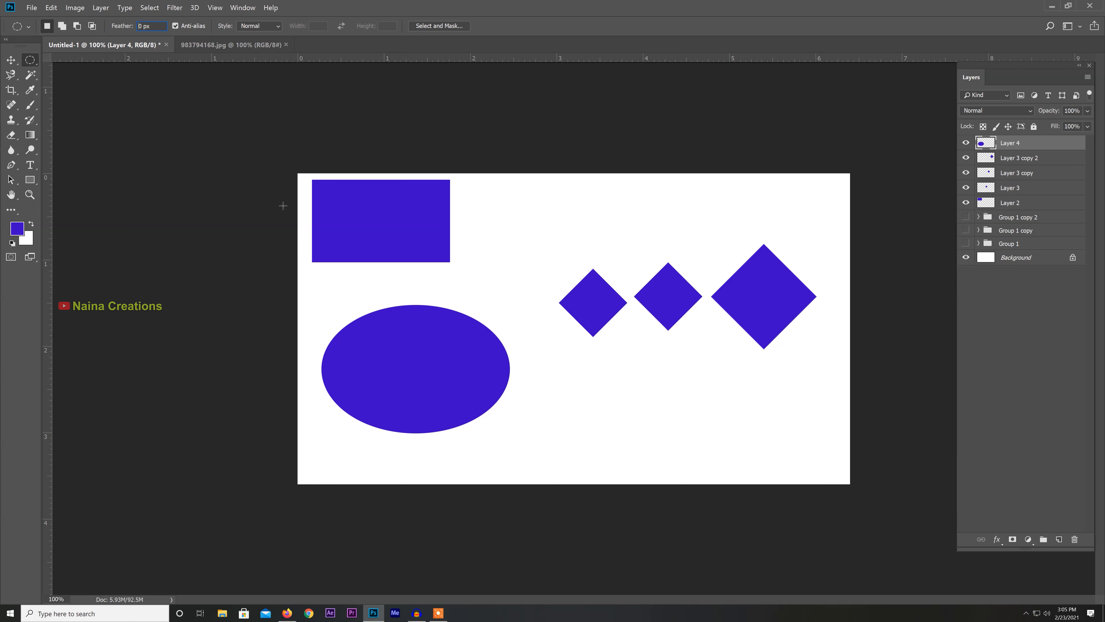
Draw an elliptical selection with a 50 px feather below the diamonds and fill it with the foreground color on a new layer
drag(569, 351, 726, 459)
key(ctrl+shift+n)
key(Return)
key(alt+BackSpace)
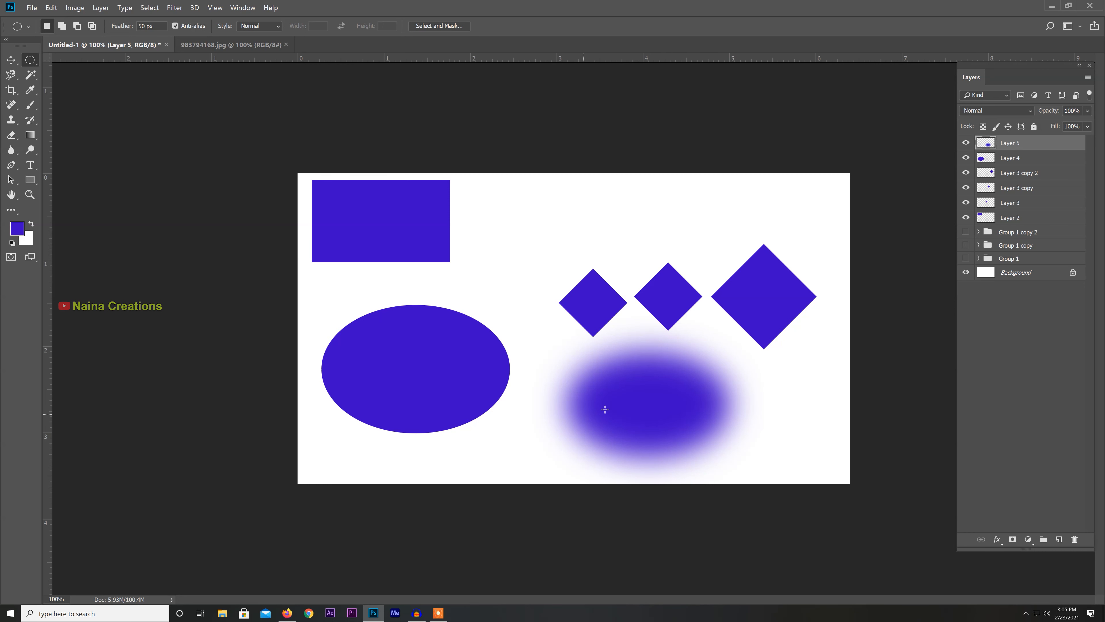
Undo both filled ellipses together with their new layers and selections
key(ctrl+z)
key(ctrl+z)
key(ctrl+z)
key(ctrl+z)
key(ctrl+z)
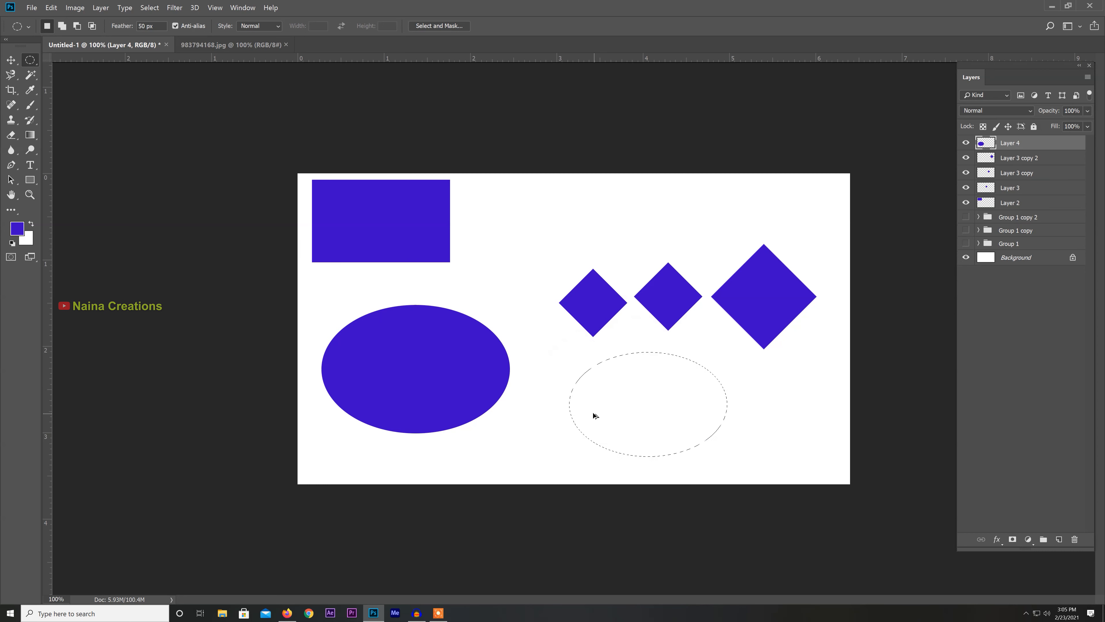
key(ctrl+z)
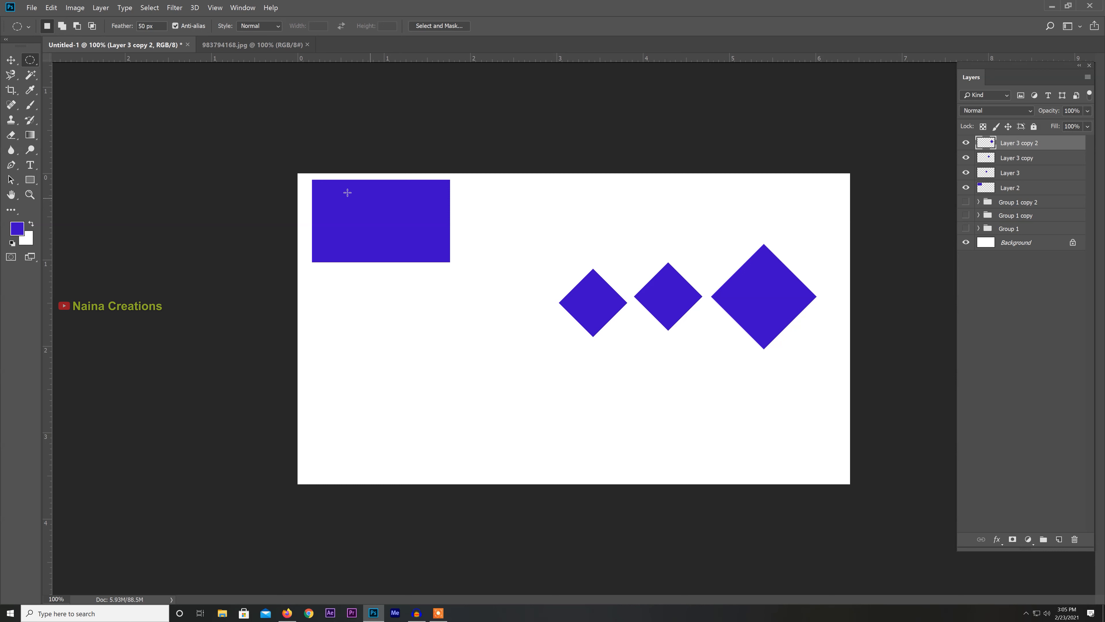
Delete the blue rectangle's layer and the three diamond layers with the Move tool active
click(11, 74)
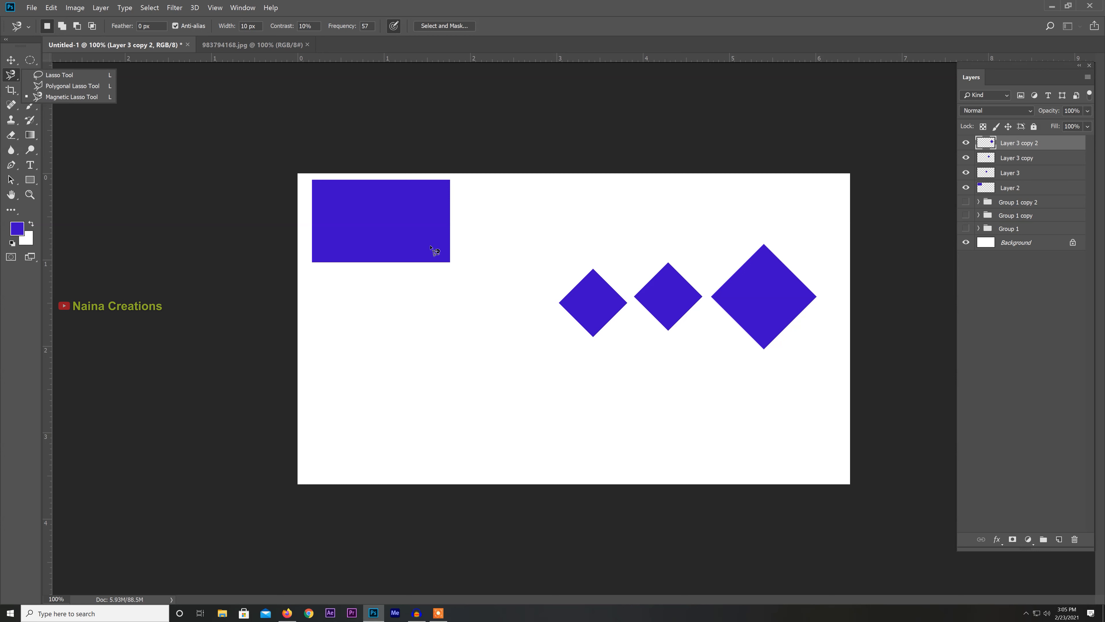
key(v)
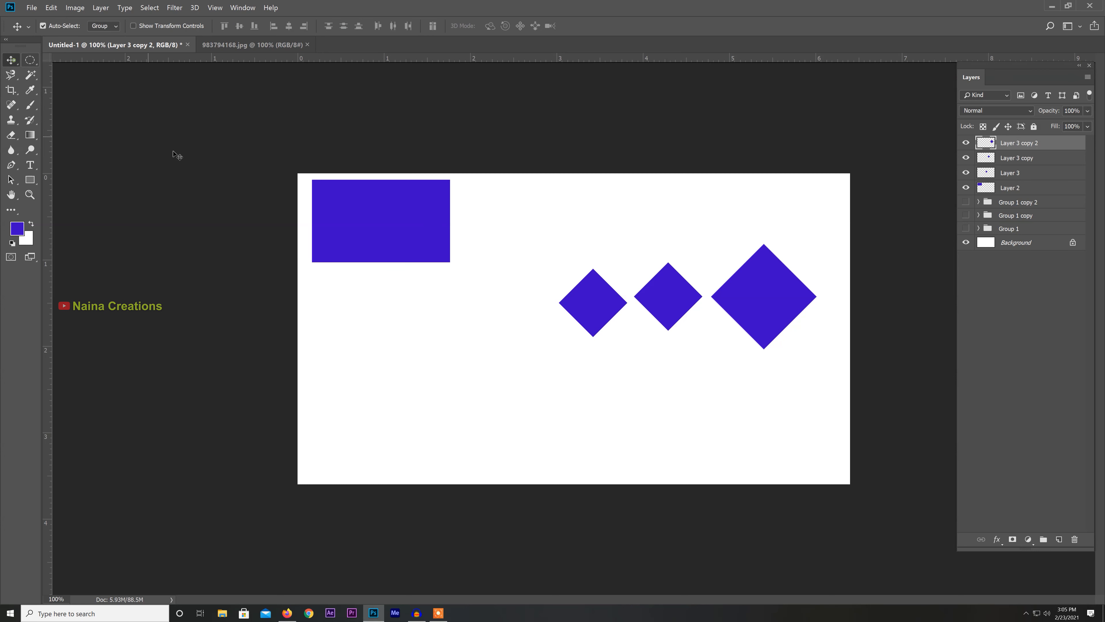
click(370, 216)
key(Delete)
key(Delete)
key(Delete)
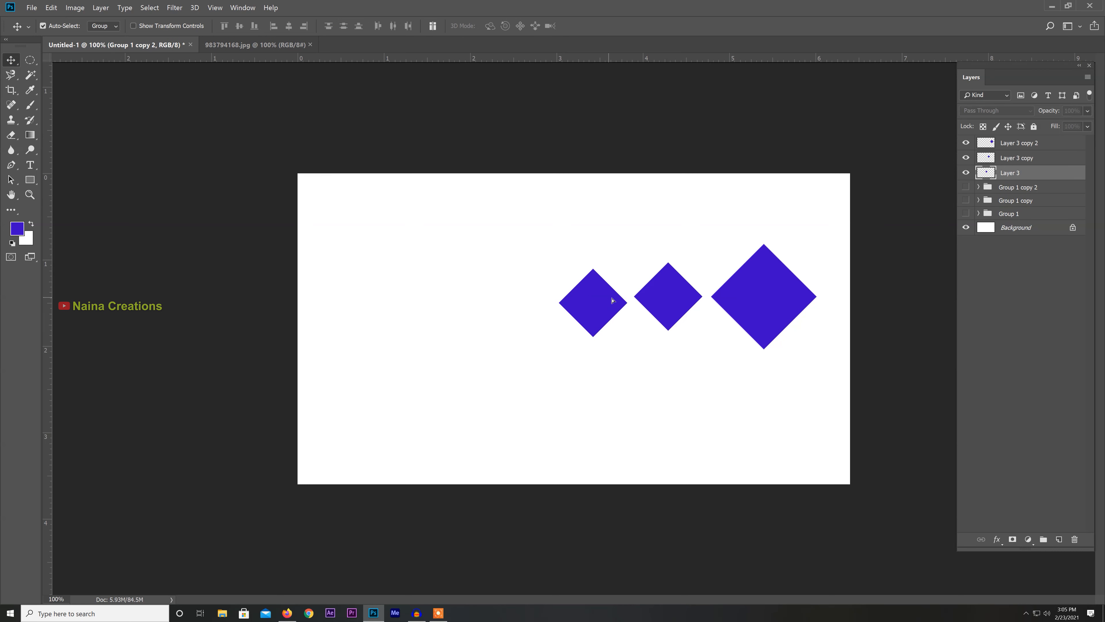
key(Delete)
Open the How-to-Boost-Your-Images PNG, copy the whole picture, and paste it as a new layer into the Untitled-1 document
click(31, 7)
click(38, 26)
click(152, 79)
click(266, 246)
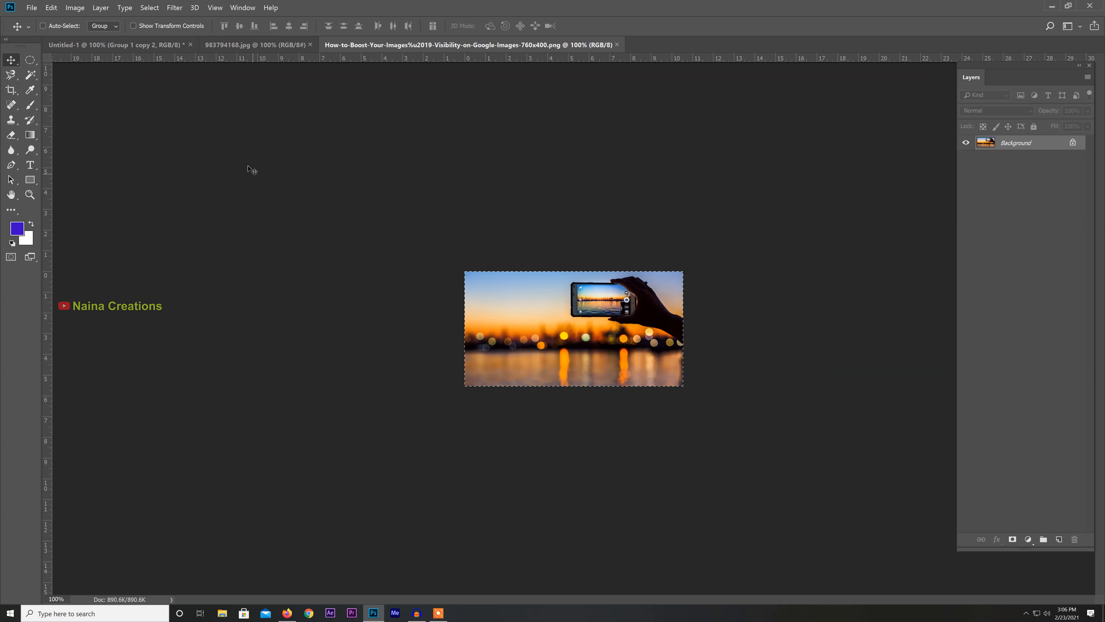
click(148, 43)
key(ctrl+v)
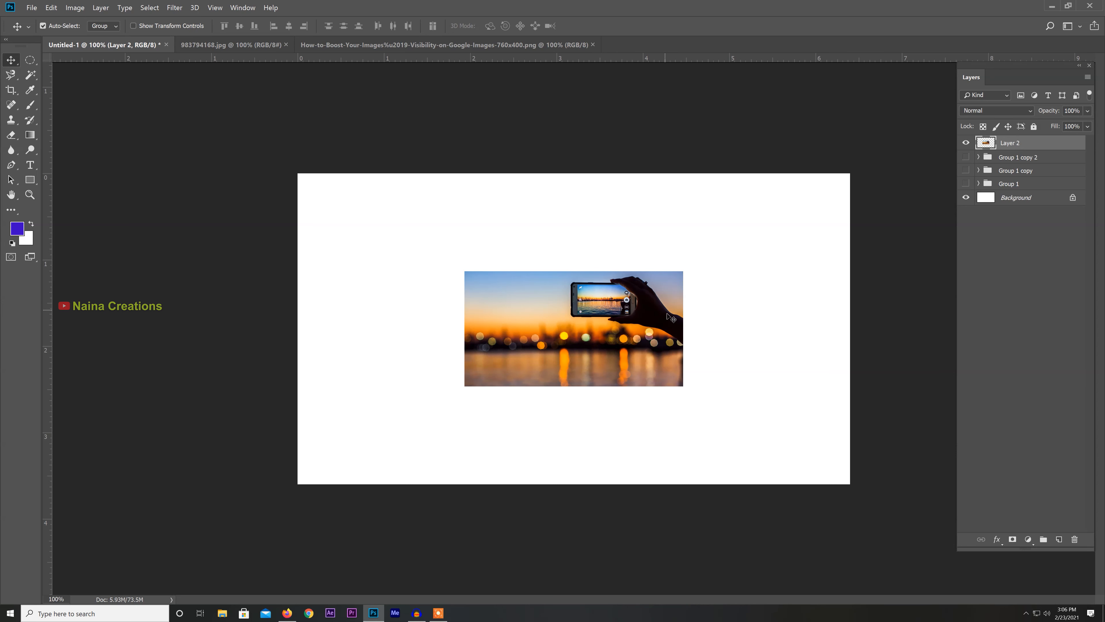
Trace the left part of the phone in the pasted picture with the freehand Lasso tool, and clear the selection
key(ctrl)
key(ctrl+plus)
key(ctrl+plus)
key(ctrl+plus)
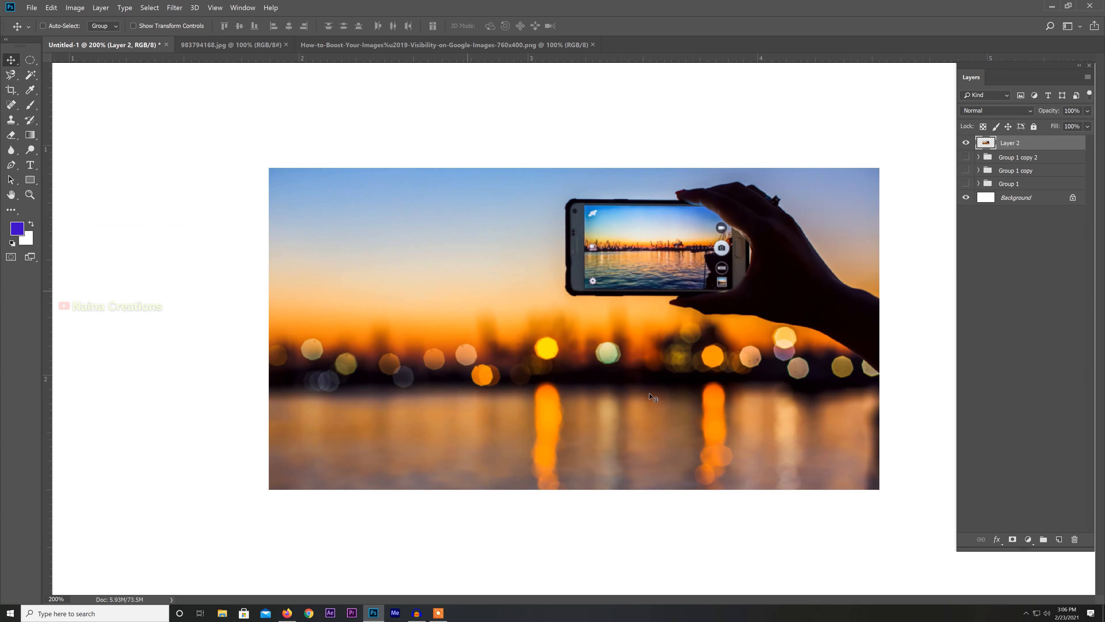
drag(682, 377, 397, 329)
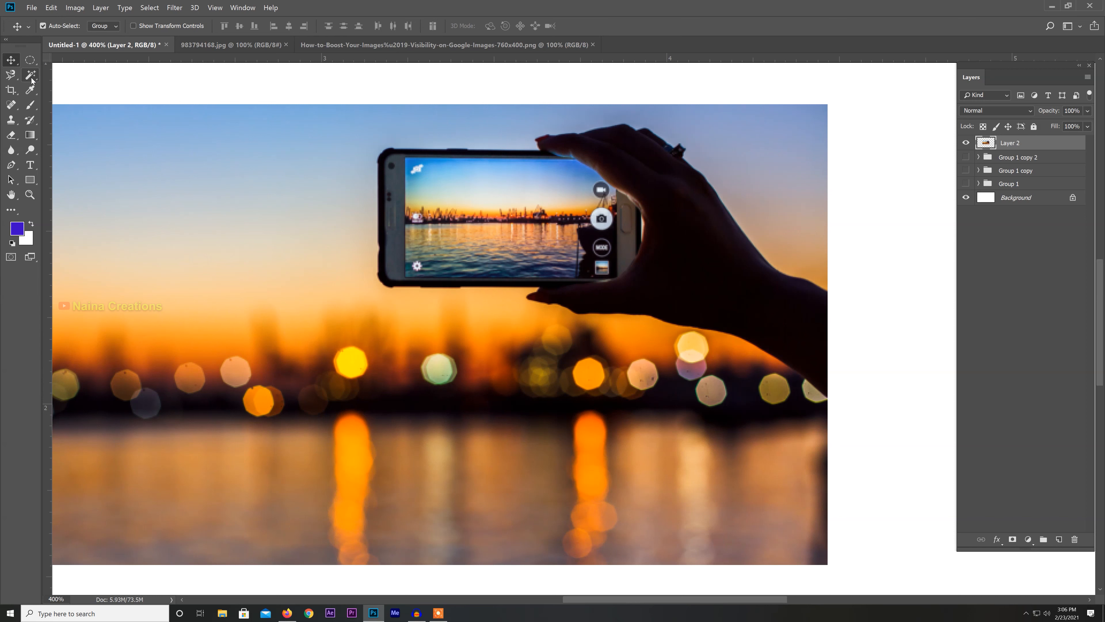
right_click(11, 75)
click(40, 76)
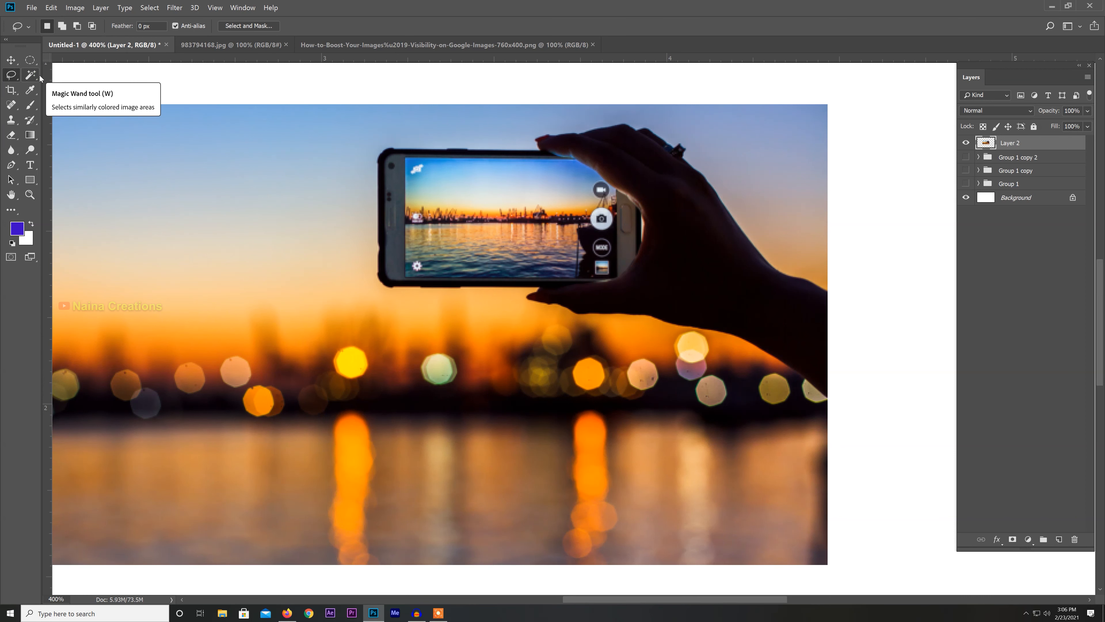
mouse_move(540, 287)
mouse_down()
mouse_move(383, 281)
mouse_move(378, 174)
mouse_move(383, 146)
mouse_move(540, 151)
mouse_up()
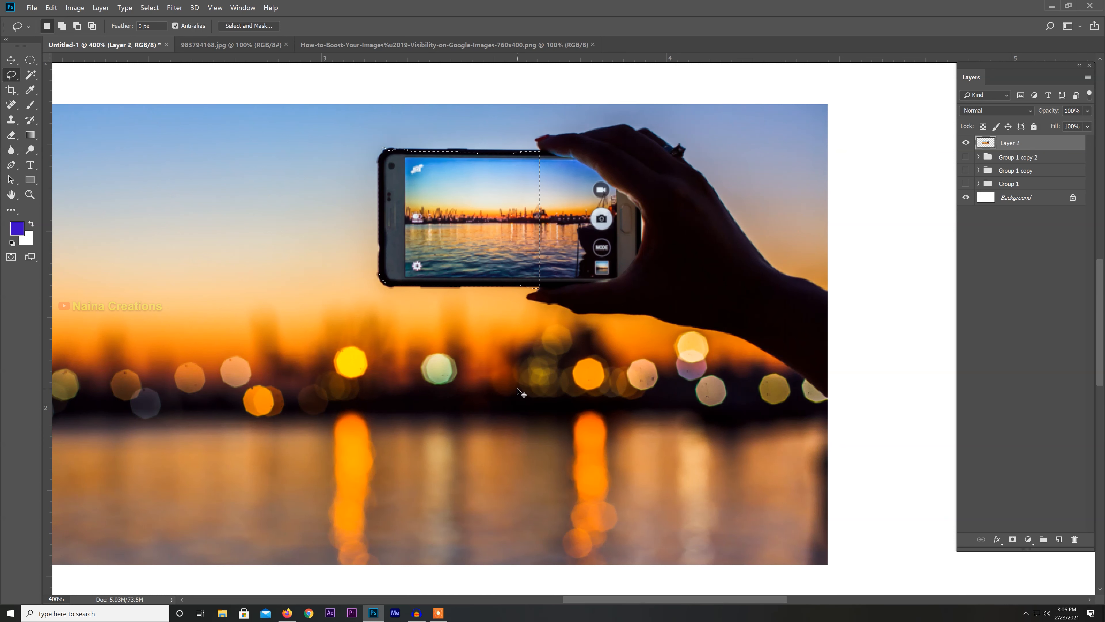
key(ctrl+d)
Lasso the outline of the hand and the whole phone, and paste a copy of the selected area onto a new layer
mouse_move(539, 290)
mouse_down()
mouse_move(383, 284)
mouse_move(389, 150)
mouse_move(535, 151)
mouse_move(559, 136)
mouse_move(651, 130)
mouse_move(771, 270)
mouse_move(825, 294)
mouse_move(842, 416)
mouse_move(745, 334)
mouse_move(556, 303)
mouse_up()
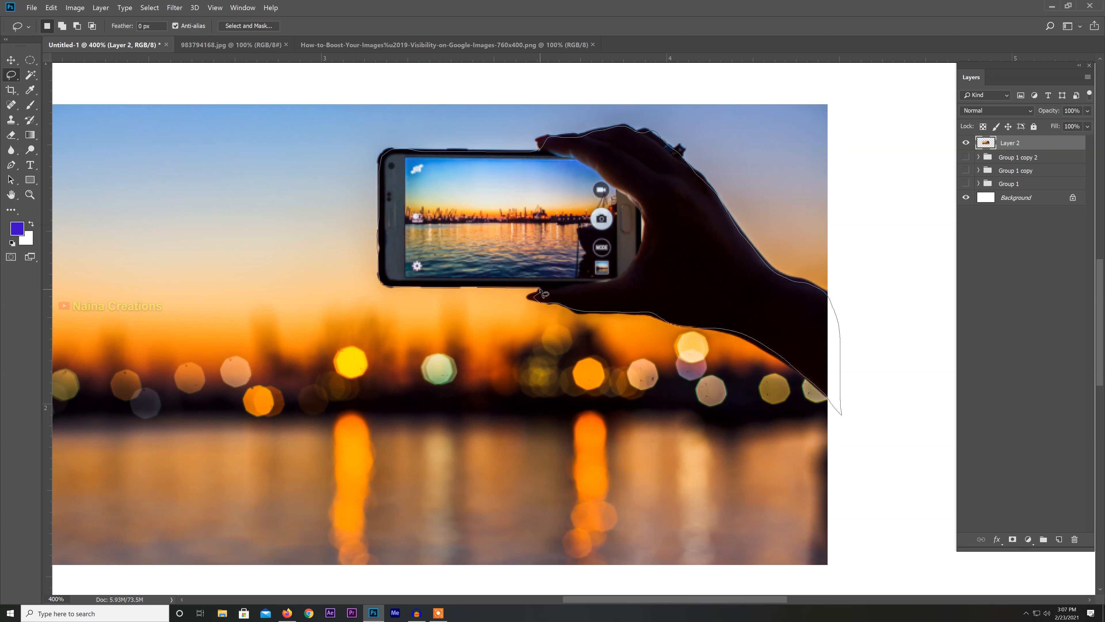
drag(541, 293, 540, 295)
key(ctrl+shift+n)
key(Return)
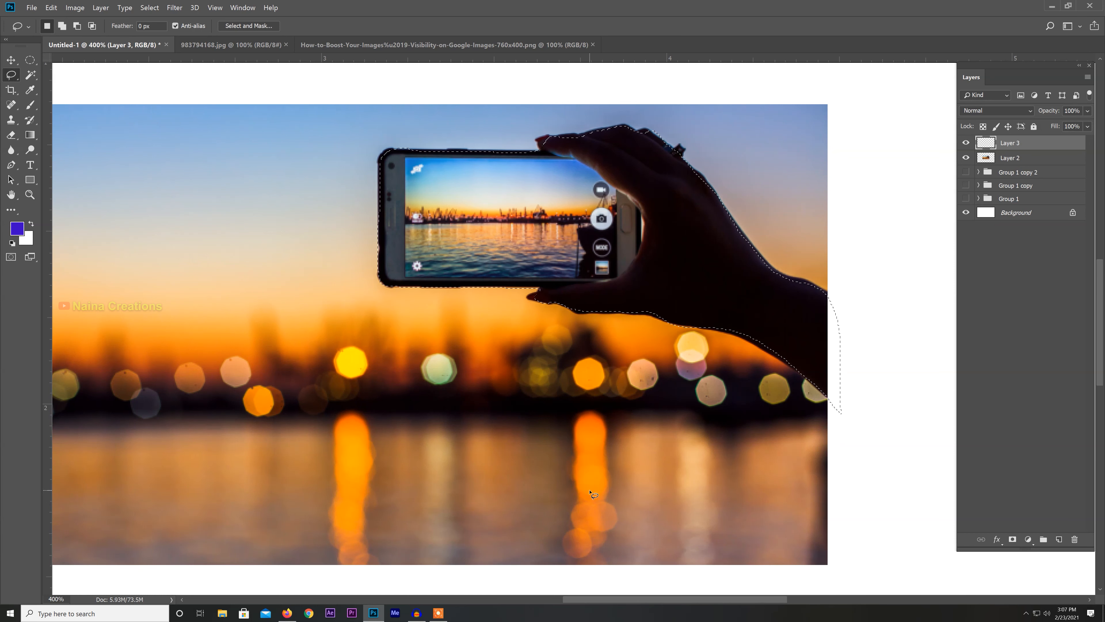
key(ctrl+v)
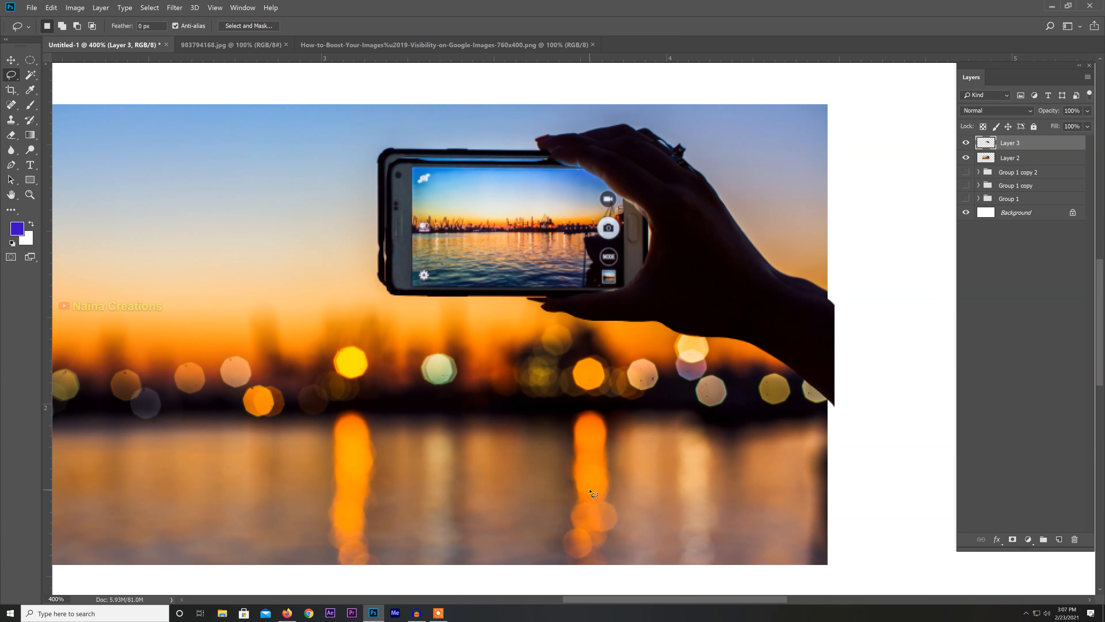
Hide the original picture on Layer 2 to check the cutout, show it again, and hide the cutout on Layer 3
click(965, 158)
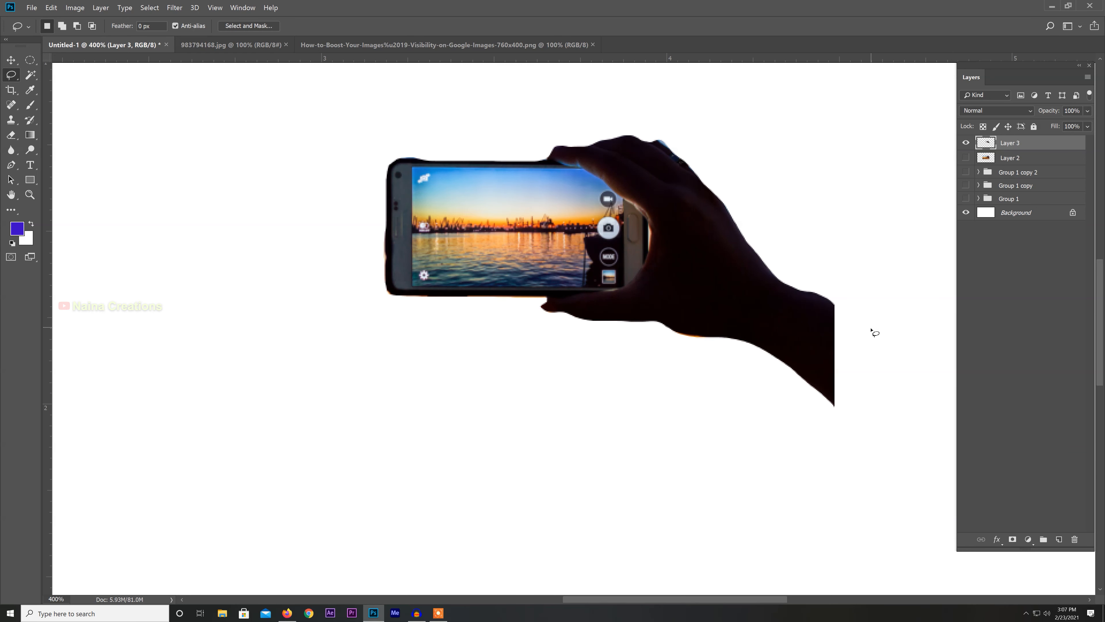
click(965, 157)
click(965, 142)
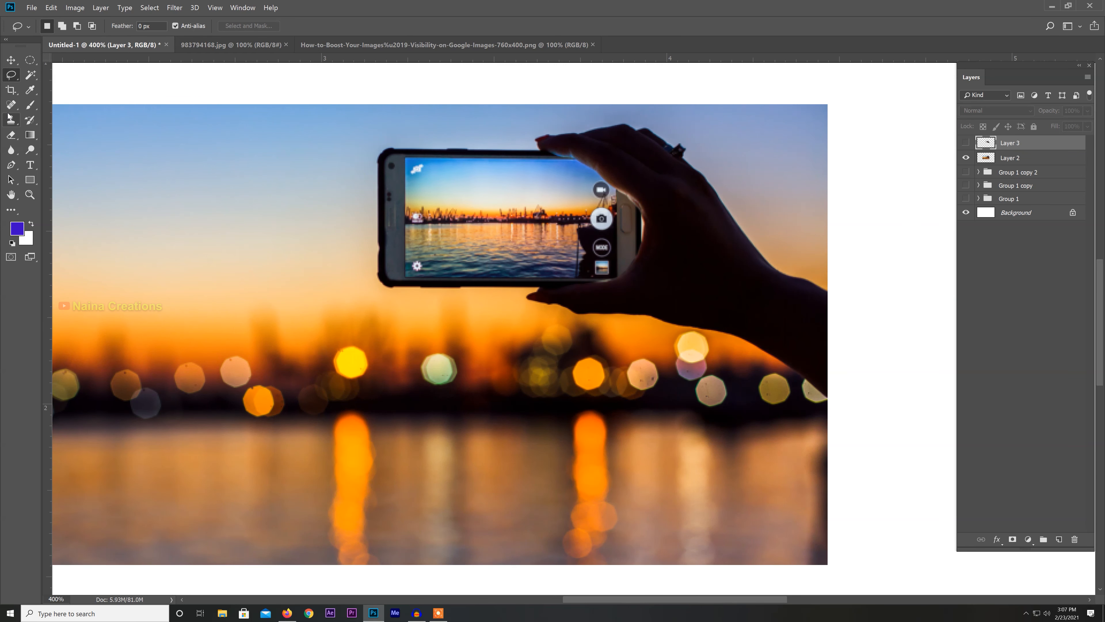
Hide Layer 2 and draw a large closed, irregular straight-sided selection on the blank canvas with the Polygonal Lasso tool
right_click(12, 78)
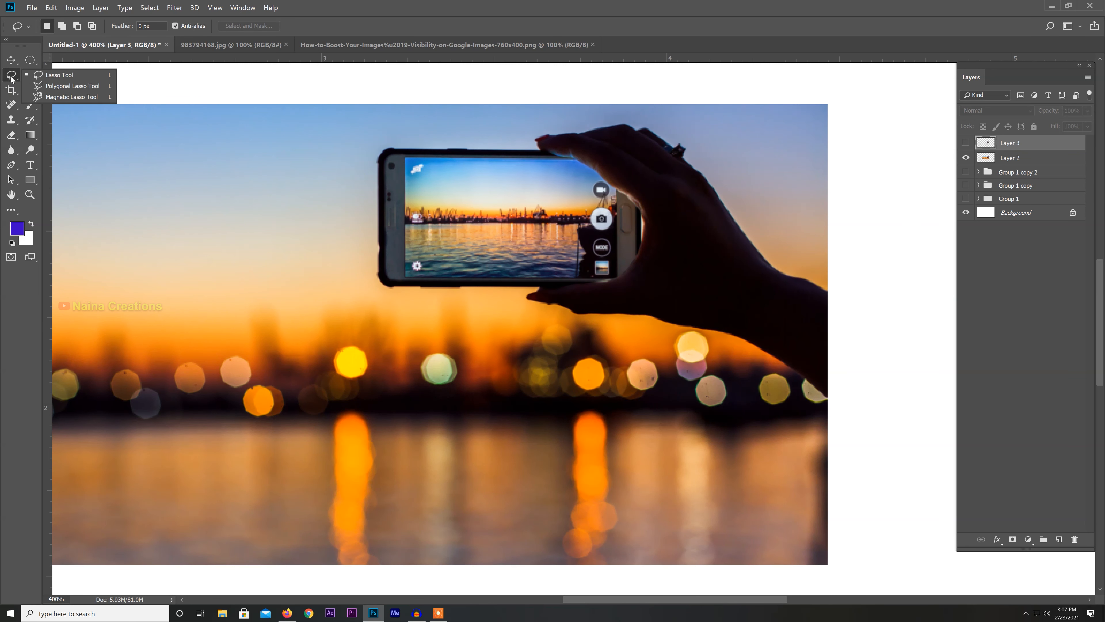
click(43, 85)
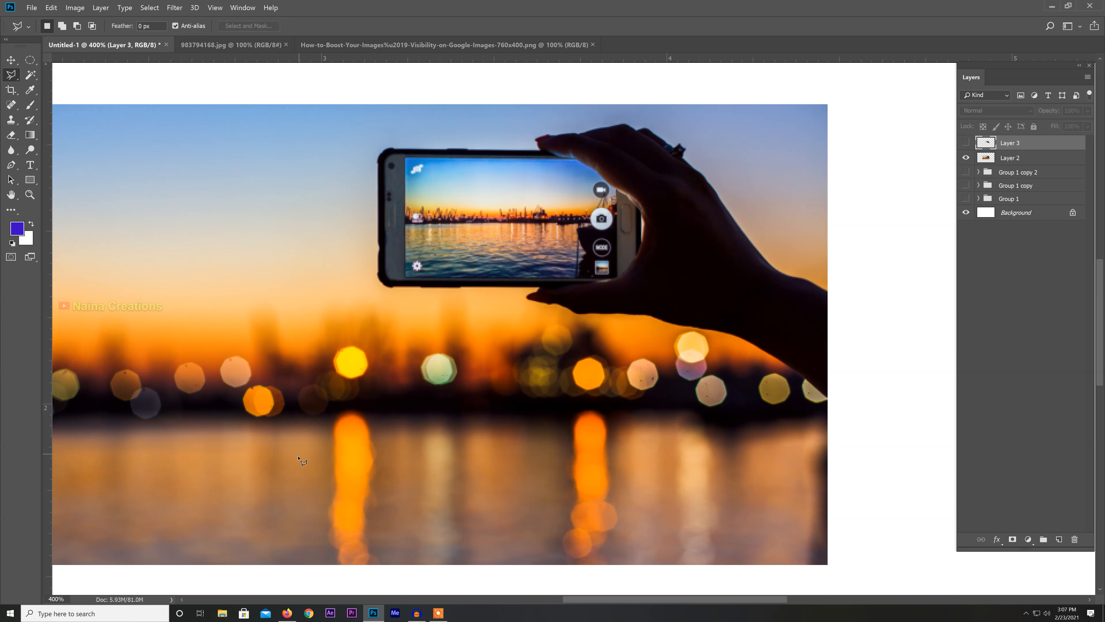
click(967, 158)
click(350, 181)
click(631, 160)
click(695, 118)
click(845, 102)
click(827, 220)
click(614, 388)
click(273, 370)
click(226, 257)
click(231, 226)
click(361, 151)
click(351, 182)
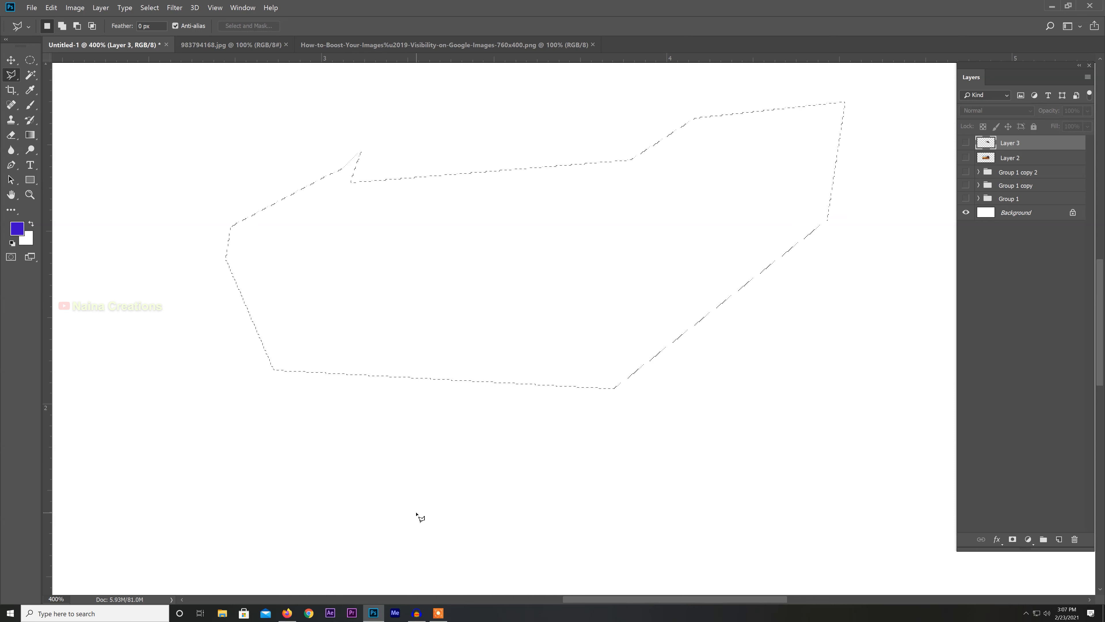
Clear the selection and trace a large many-sided outline across the blank canvas with the Polygonal Lasso tool, leaving it open
key(ctrl+d)
click(211, 380)
click(236, 306)
click(333, 157)
click(524, 127)
click(635, 153)
click(930, 189)
click(917, 366)
click(829, 525)
click(386, 504)
click(229, 457)
click(222, 391)
click(211, 373)
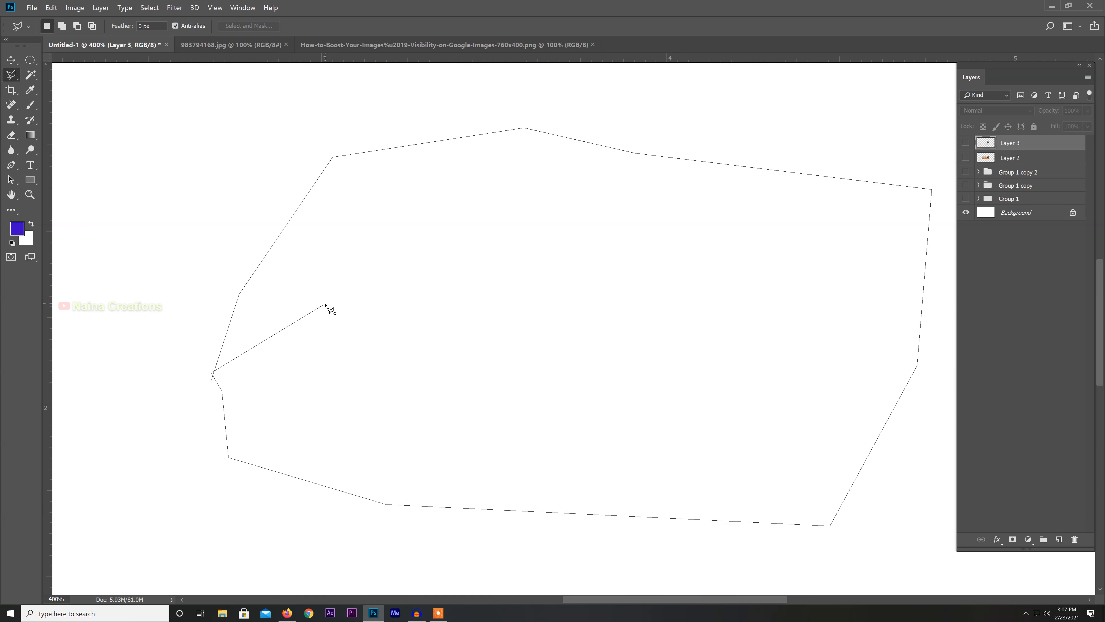
Remove the placed Polygonal Lasso points one after another until the whole open outline is gone
key(BackSpace)
key(BackSpace)
key(BackSpace)
key(BackSpace)
key(BackSpace)
key(BackSpace)
key(BackSpace)
key(BackSpace)
key(BackSpace)
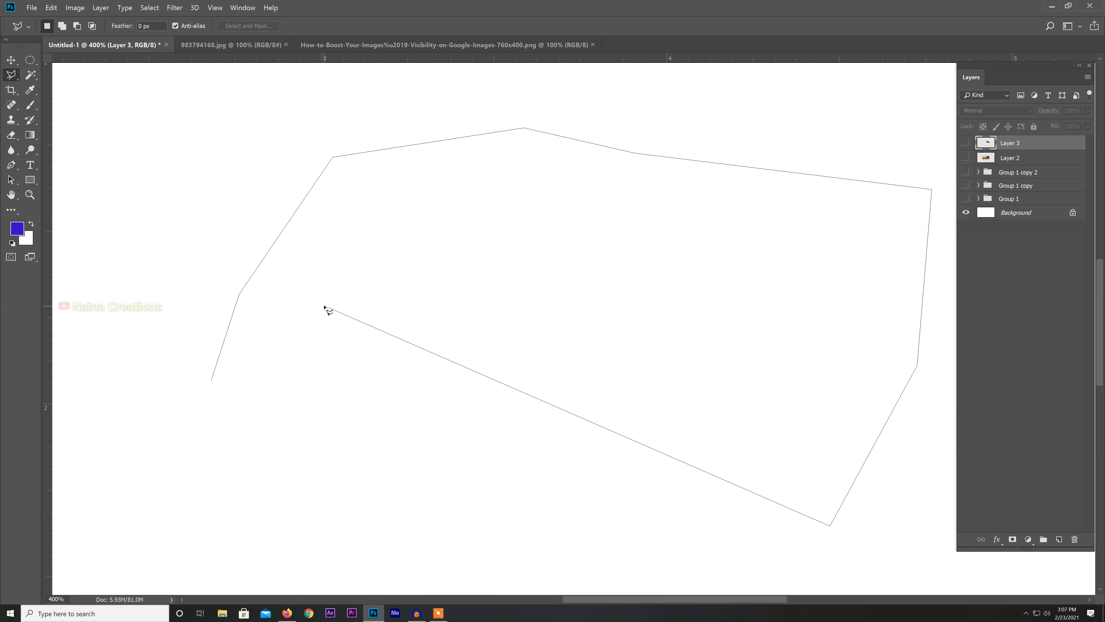
key(BackSpace)
key(BackSpace)
key(BackSpace)
Draw a closed rectangular selection with exactly horizontal and vertical sides using the Polygonal Lasso tool
click(280, 192)
click(554, 192)
click(554, 334)
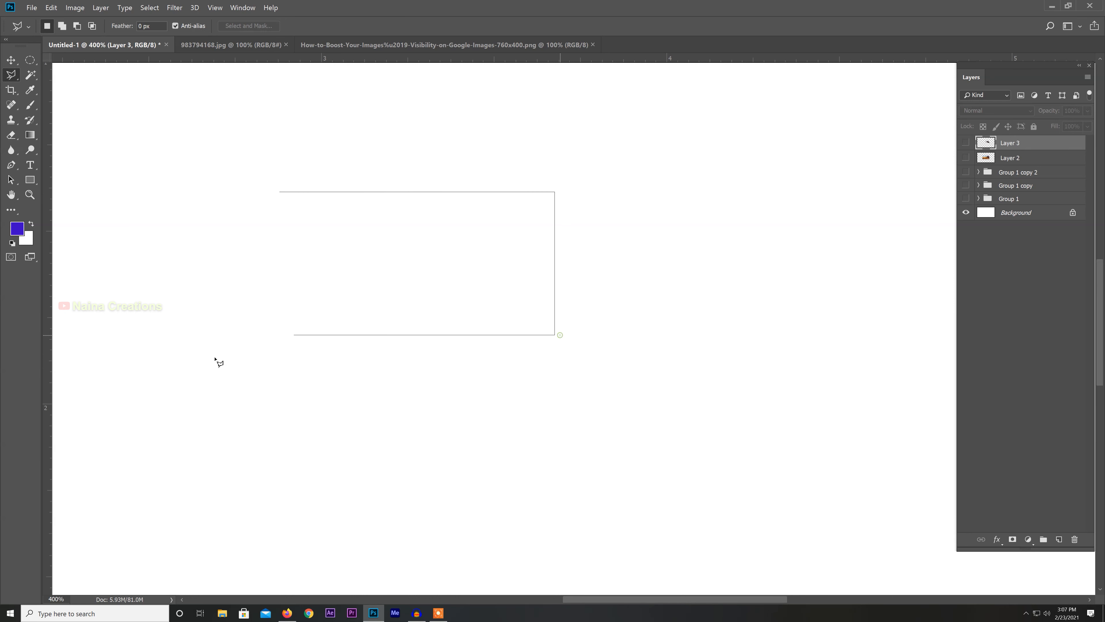
click(237, 335)
click(238, 191)
click(281, 192)
Draw another large irregular selection with many straight sides using the Polygonal Lasso tool, and clear it
click(323, 314)
click(339, 248)
click(425, 169)
click(609, 113)
click(808, 125)
click(827, 282)
click(620, 424)
click(339, 462)
click(259, 428)
click(211, 347)
click(263, 228)
click(311, 191)
click(323, 312)
key(ctrl+d)
Show the picture on Layer 2 and trace the whole hand and phone with the Magnetic Lasso tool into a closed selection
right_click(17, 77)
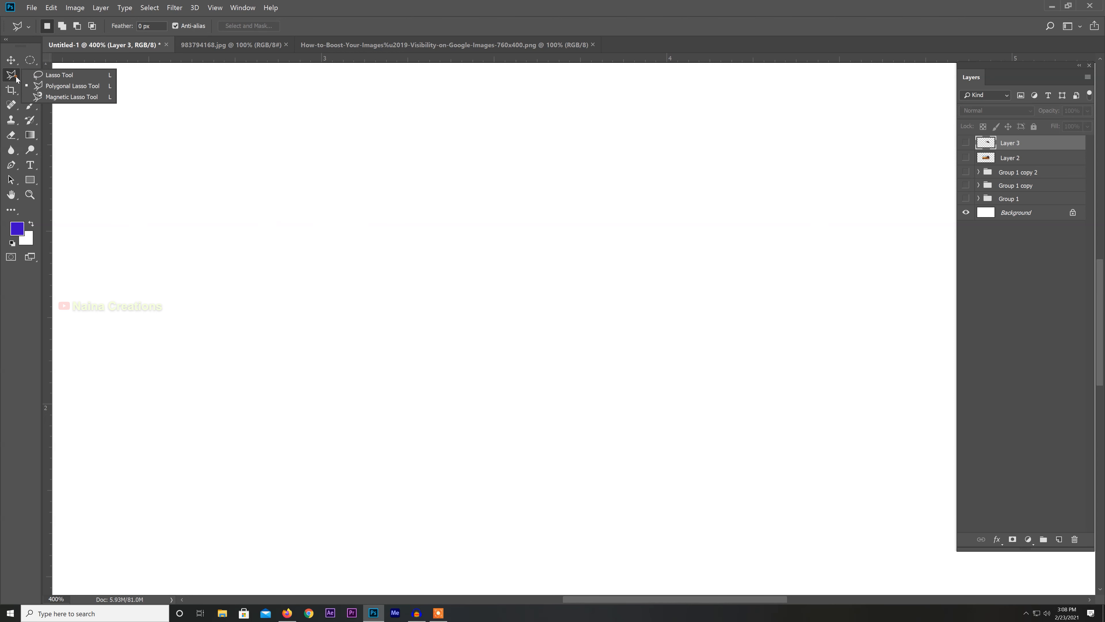
click(45, 96)
click(965, 158)
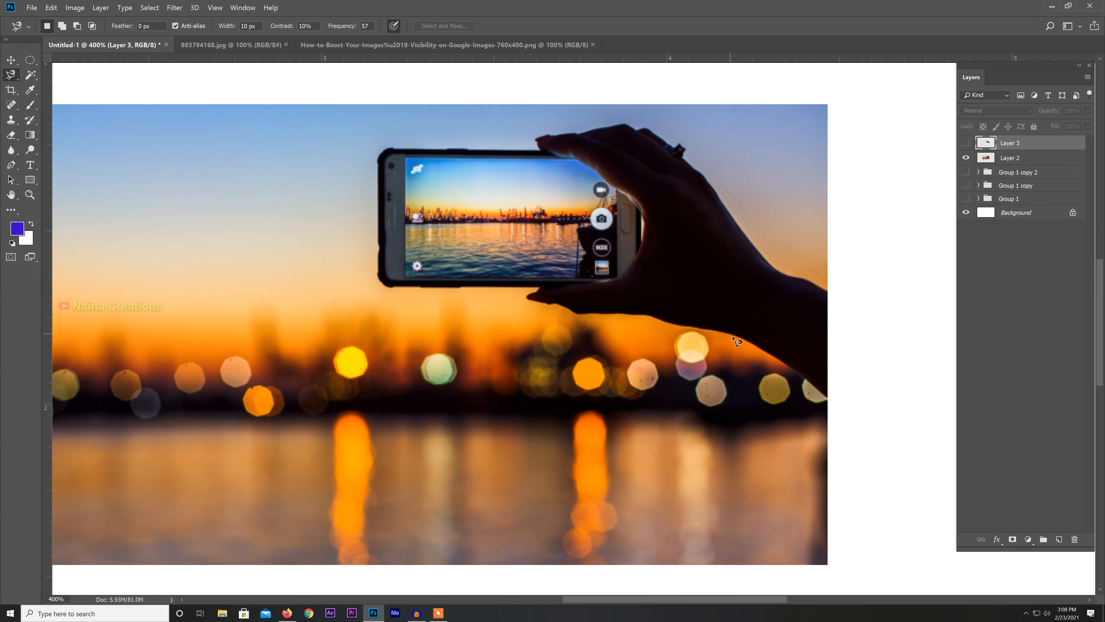
key(ctrl+plus)
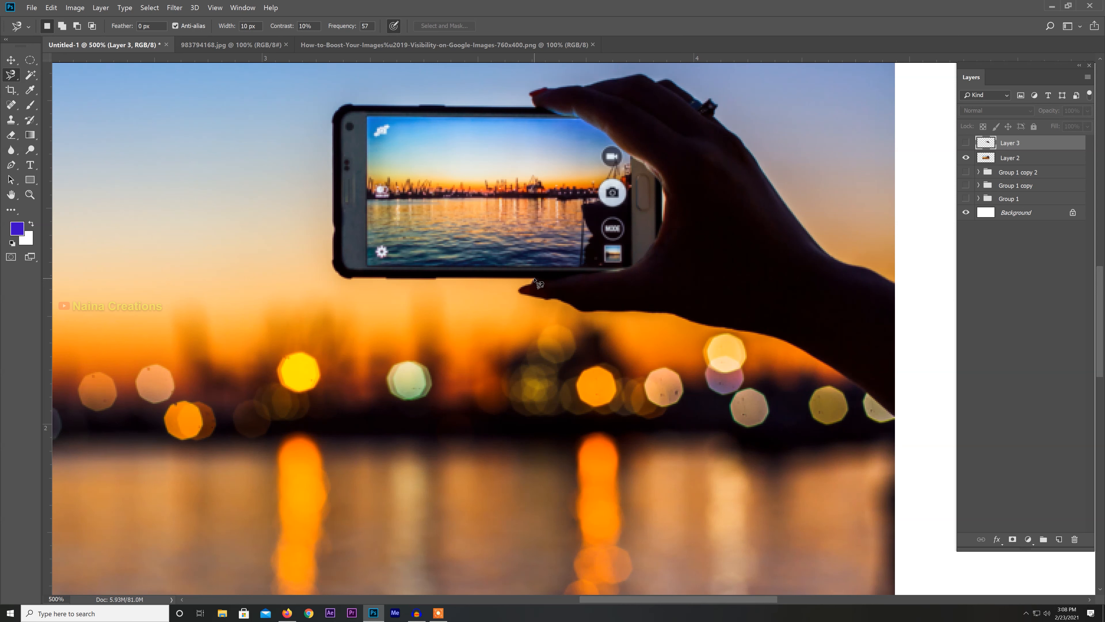
click(535, 278)
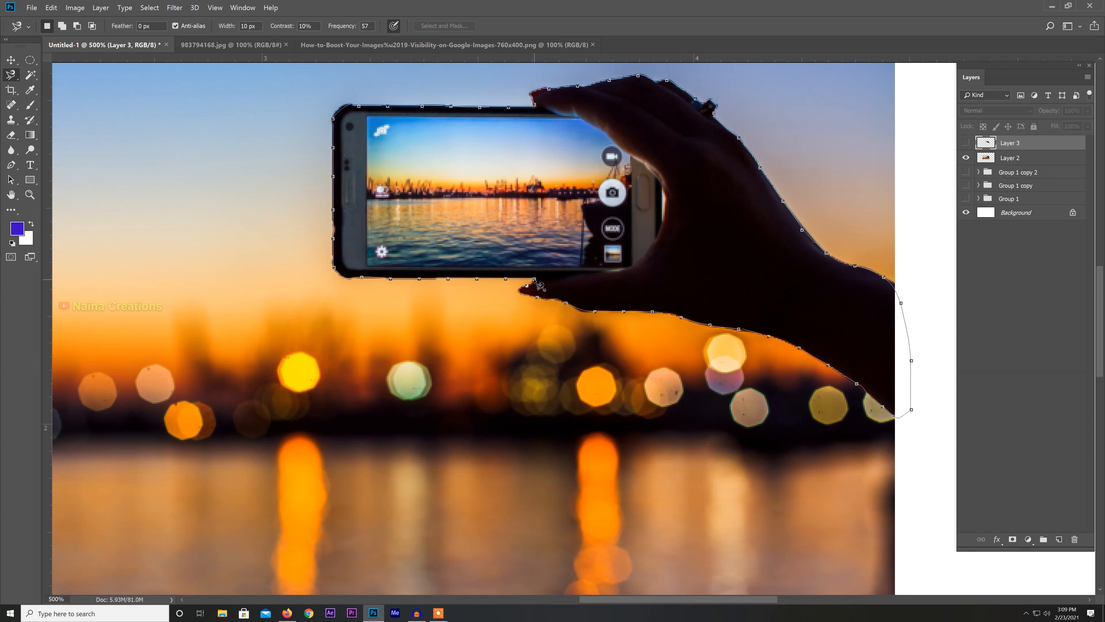
click(536, 281)
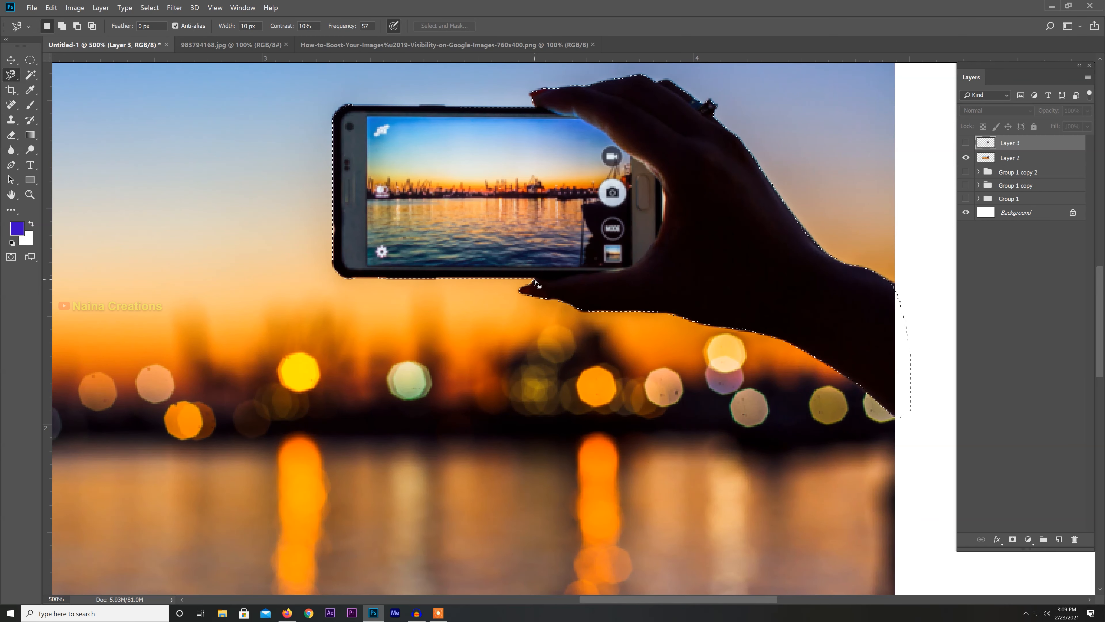
Copy the selected hand and phone from Layer 2 onto a new layer, and hide Layer 2
click(1032, 159)
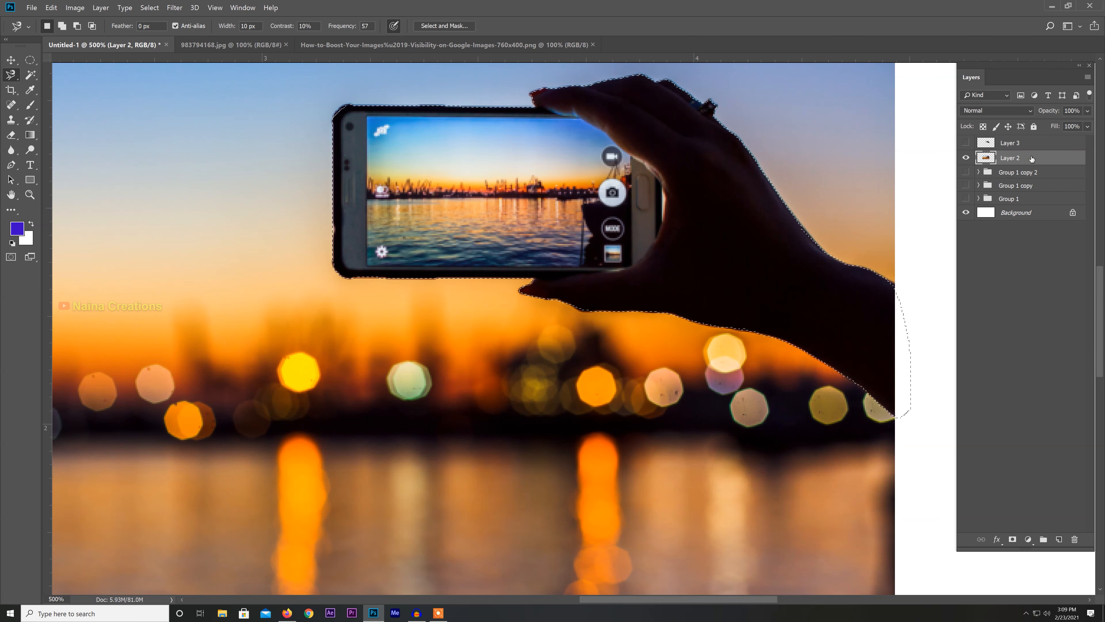
key(ctrl+alt+j)
key(Return)
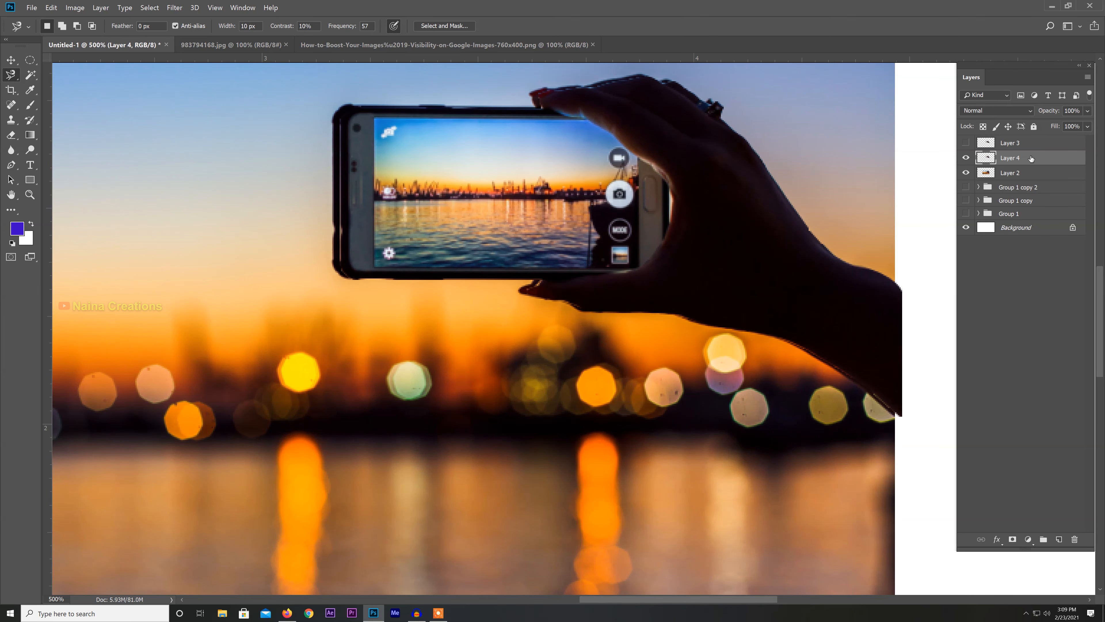
click(966, 173)
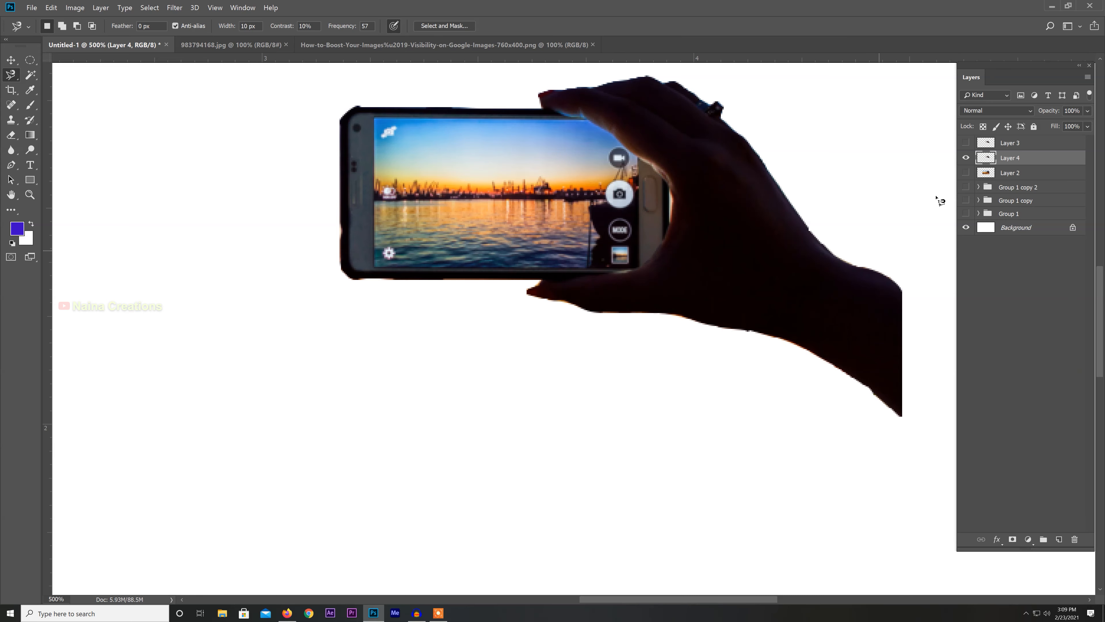
Show Layer 3 and move the two hand cutouts apart, Layer 3 to the lower left and Layer 4 to the upper right
click(966, 142)
key(v)
drag(729, 198, 537, 412)
drag(762, 249, 789, 236)
mouse_move(542, 417)
mouse_down()
mouse_move(512, 434)
mouse_move(549, 423)
mouse_move(564, 402)
mouse_move(525, 416)
mouse_move(537, 425)
mouse_move(525, 417)
mouse_up()
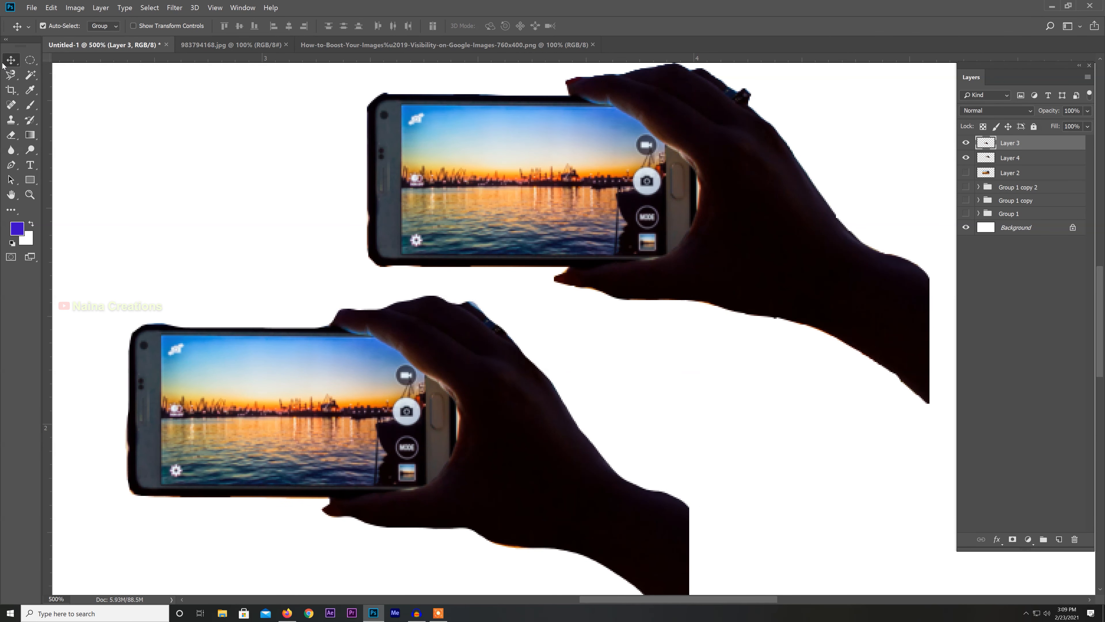
click(12, 78)
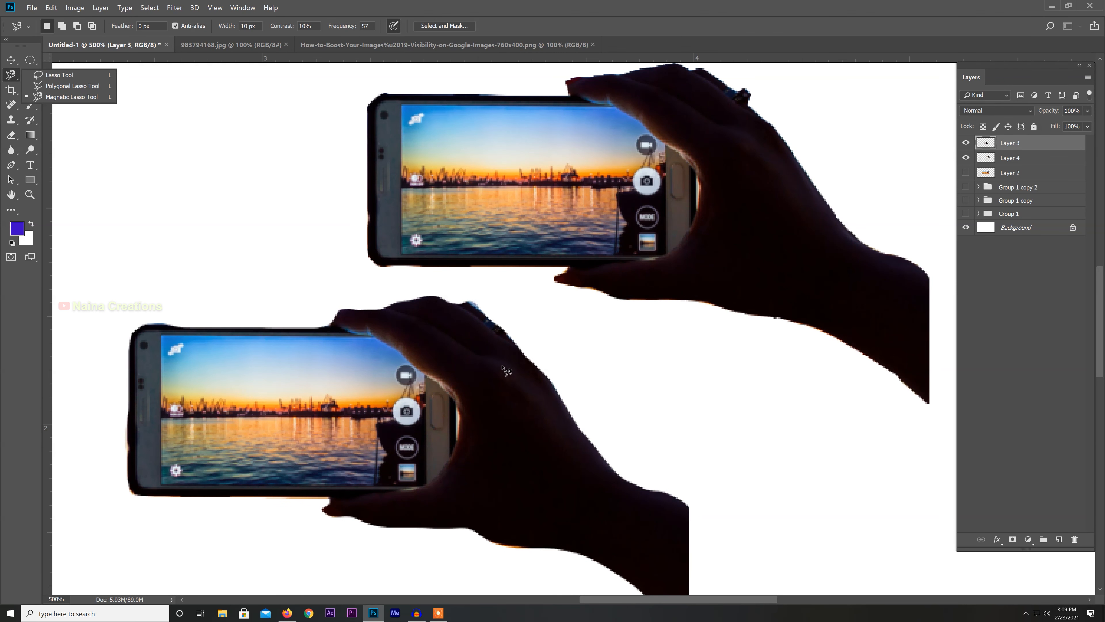
click(463, 348)
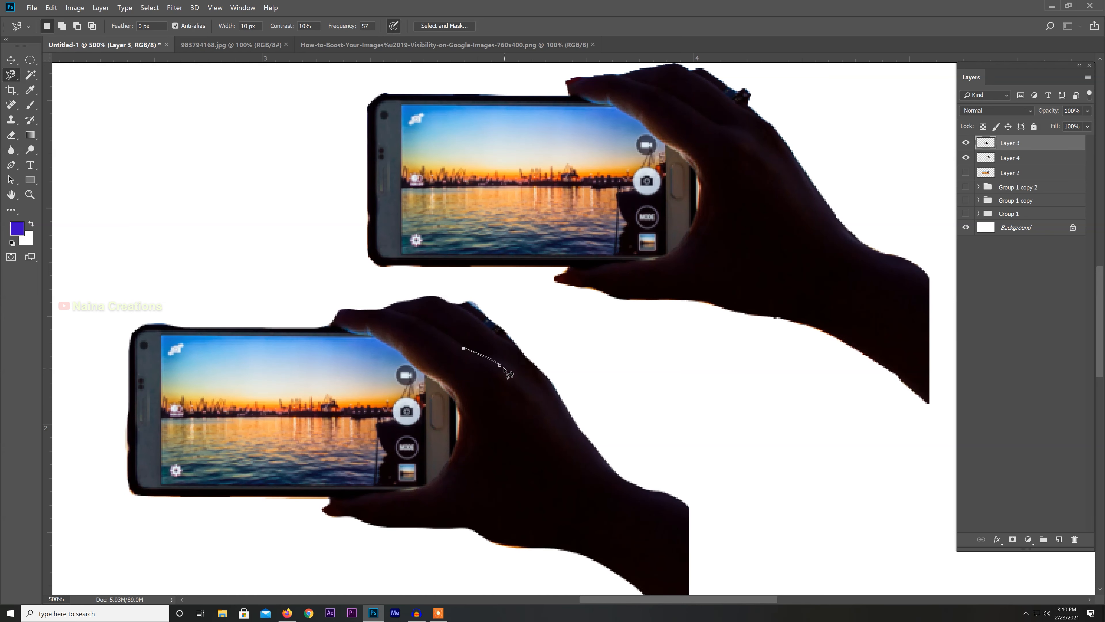
key(Escape)
Shift both hand cutouts slightly with the Move tool, and view the whole canvas
click(11, 60)
drag(546, 417, 495, 405)
mouse_move(765, 242)
mouse_down()
mouse_move(709, 249)
mouse_move(759, 256)
mouse_move(769, 275)
mouse_move(754, 261)
mouse_up()
key(ctrl+minus)
key(ctrl+minus)
key(ctrl+minus)
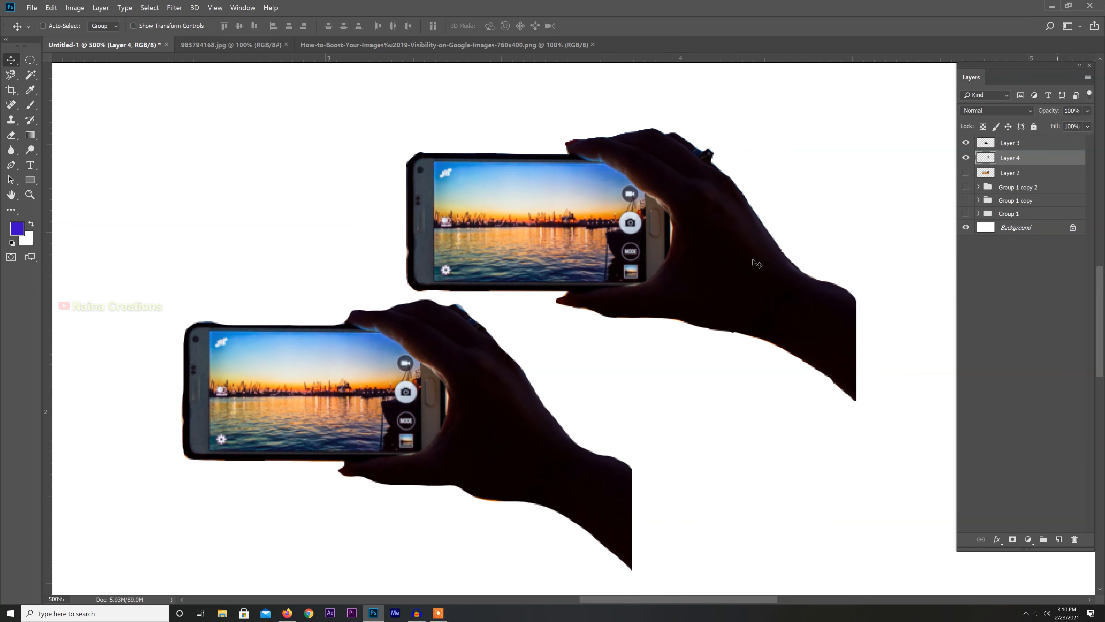
key(ctrl+minus)
key(ctrl+minus)
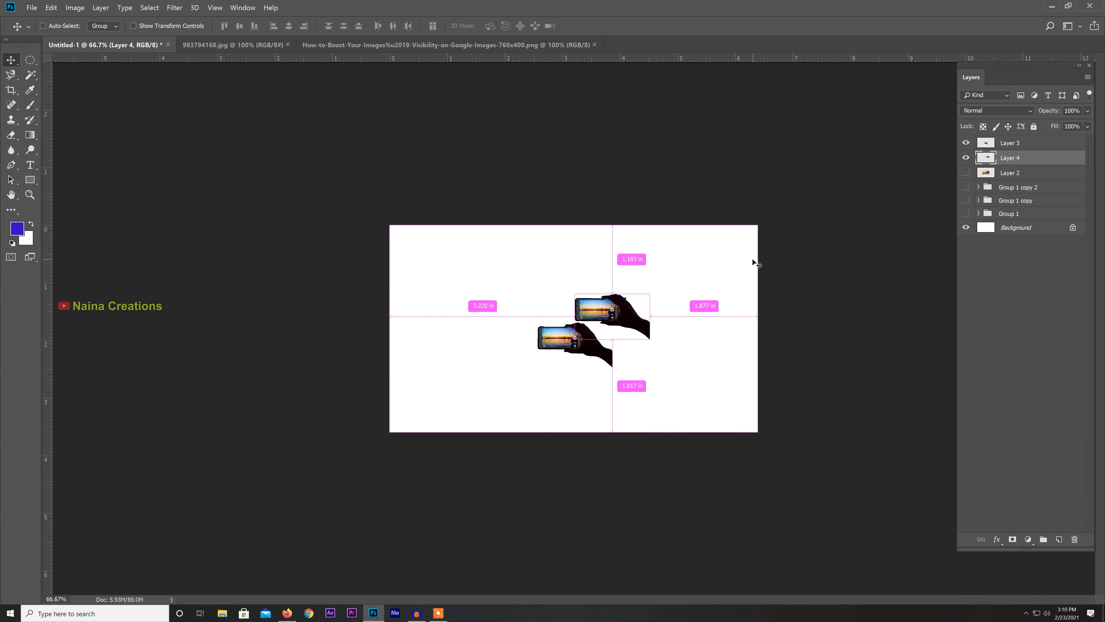
Hide the hand cutouts on Layer 3 and Layer 4, showing each briefly again to compare them
drag(962, 158, 965, 144)
click(964, 158)
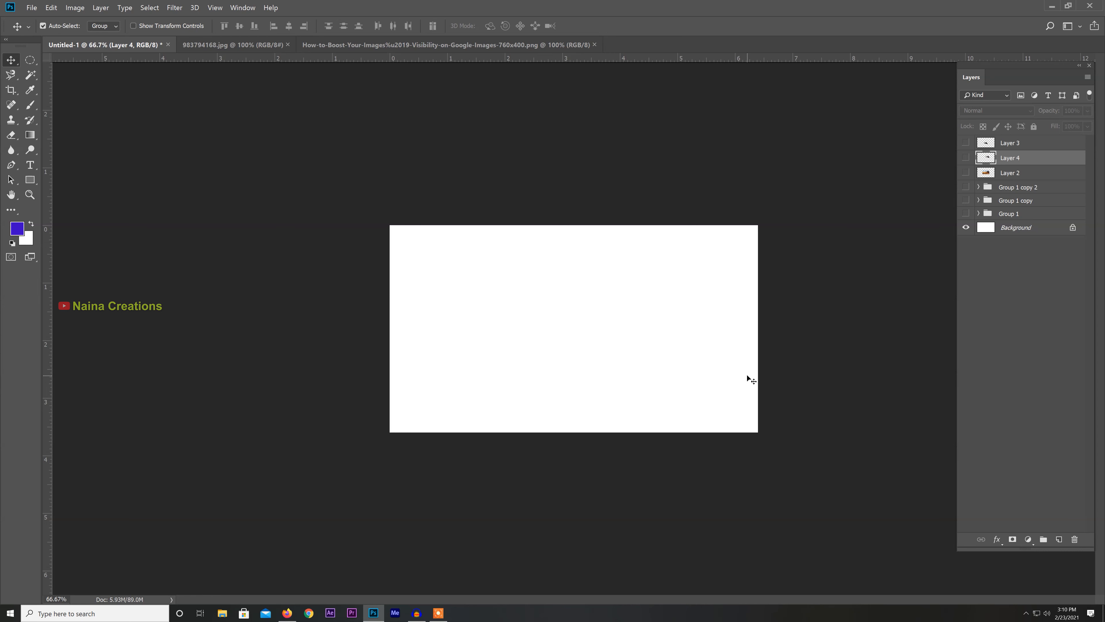
click(966, 143)
click(965, 143)
click(966, 158)
click(965, 158)
Choose the Quick Selection tool and copy the fisherman picture from 983794168.jpg into Untitled-1 as a new layer
click(29, 75)
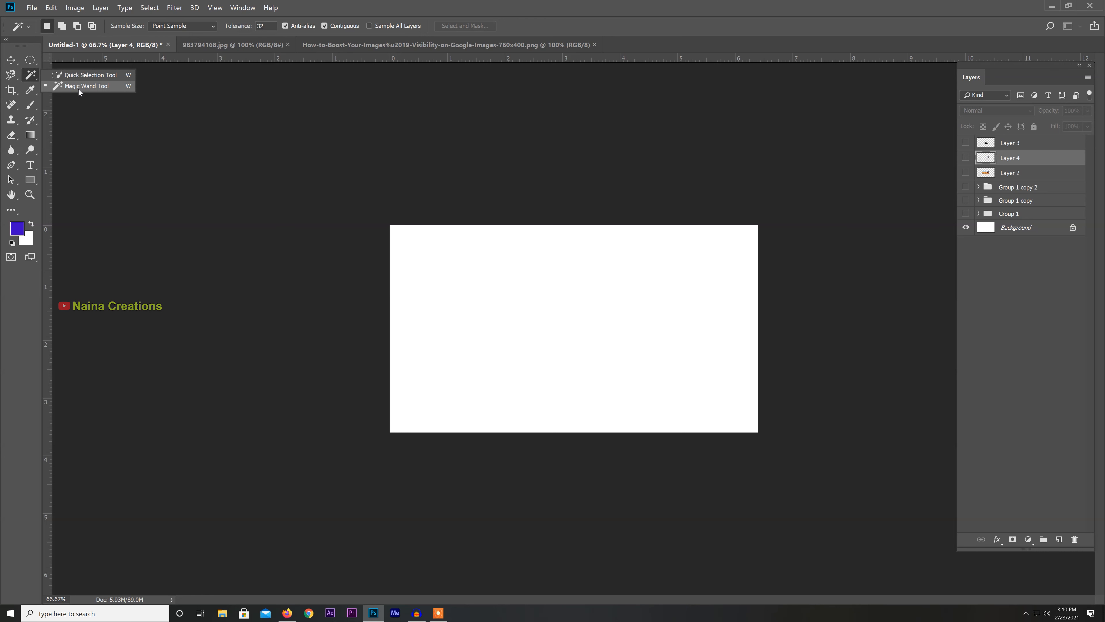
click(90, 76)
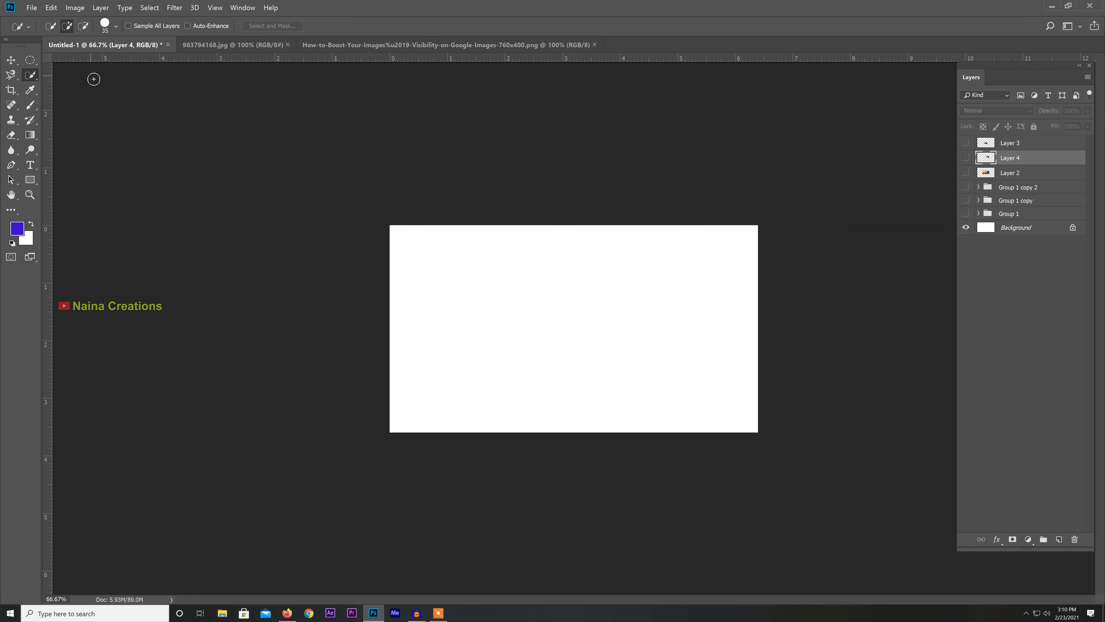
click(211, 47)
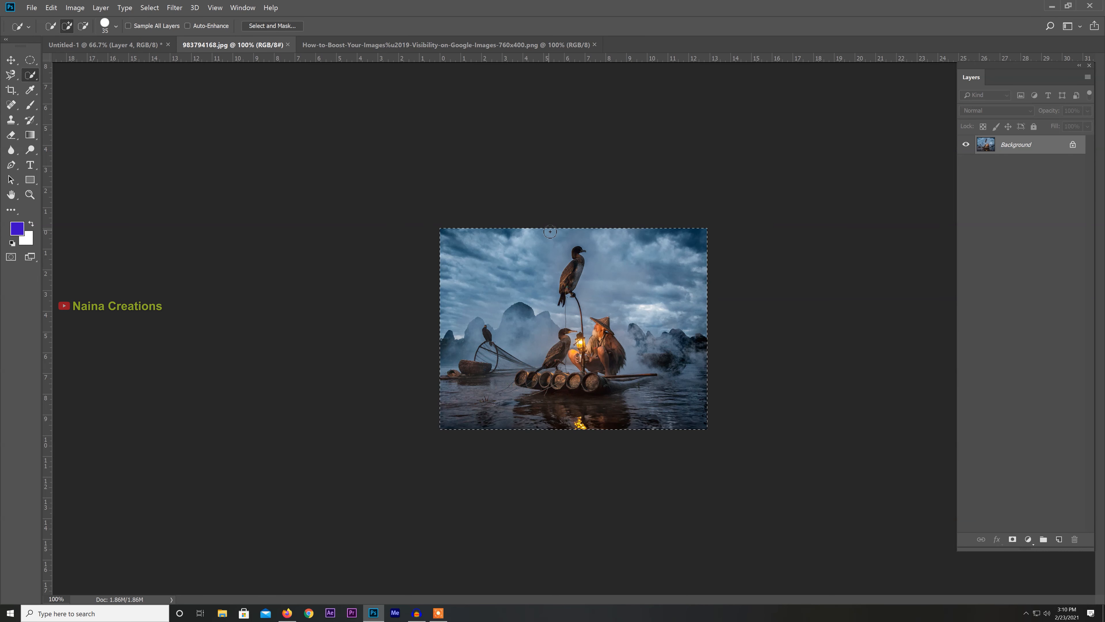
key(ctrl+c)
click(104, 45)
key(ctrl+v)
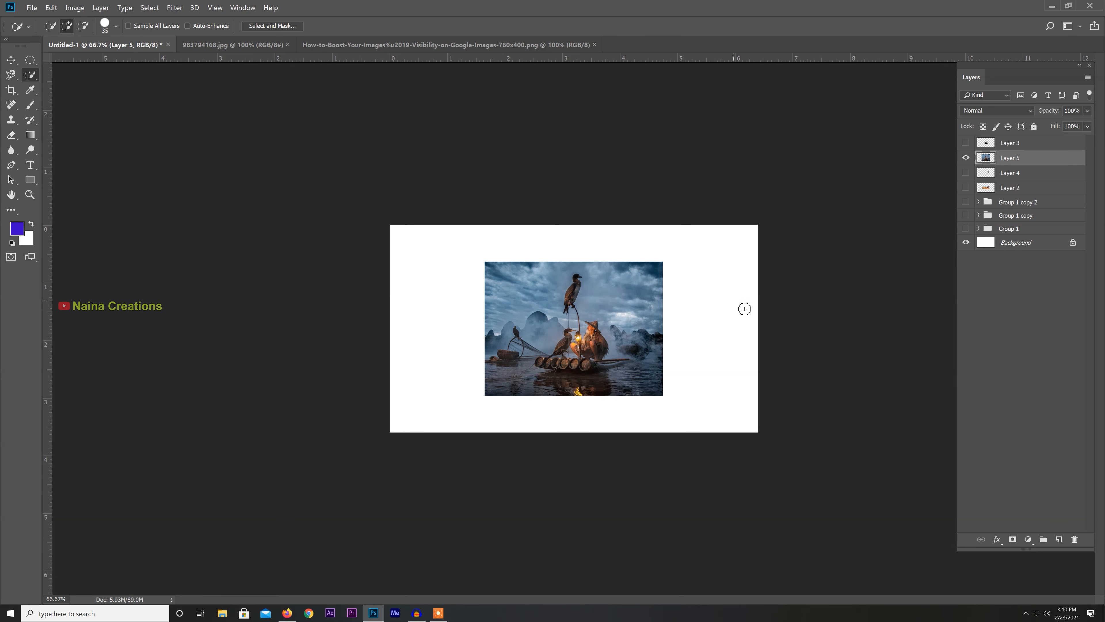
Select the bird perched on top of the pole with the Quick Selection tool and copy it onto a new layer
key(ctrl+plus)
key(ctrl+plus)
key(ctrl+plus)
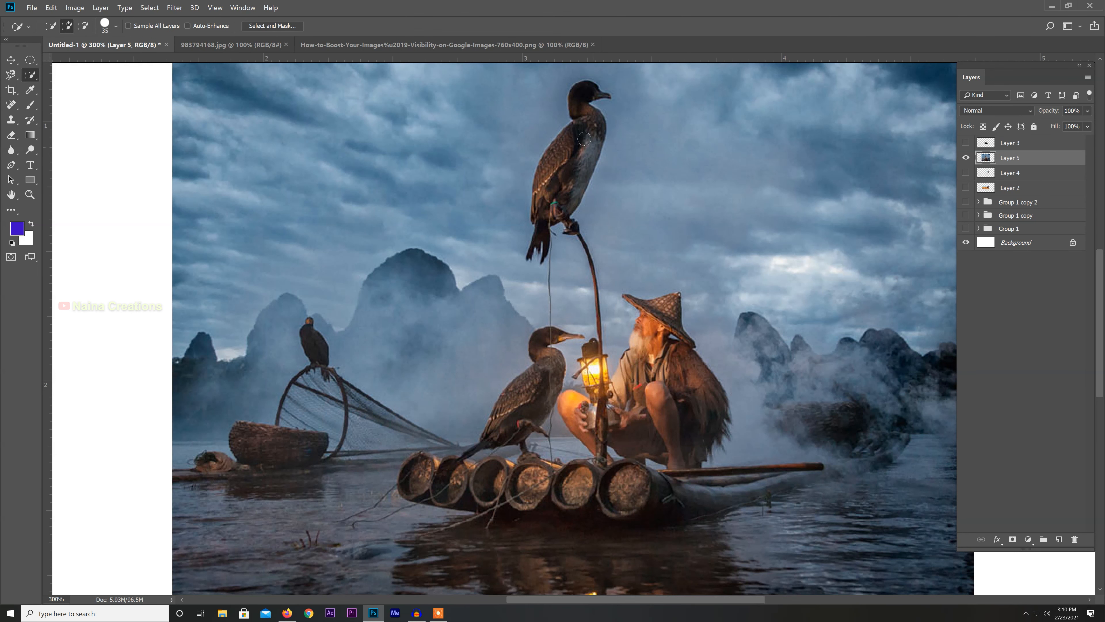
drag(583, 137, 580, 173)
key(ctrl+z)
key(ctrl+alt+j)
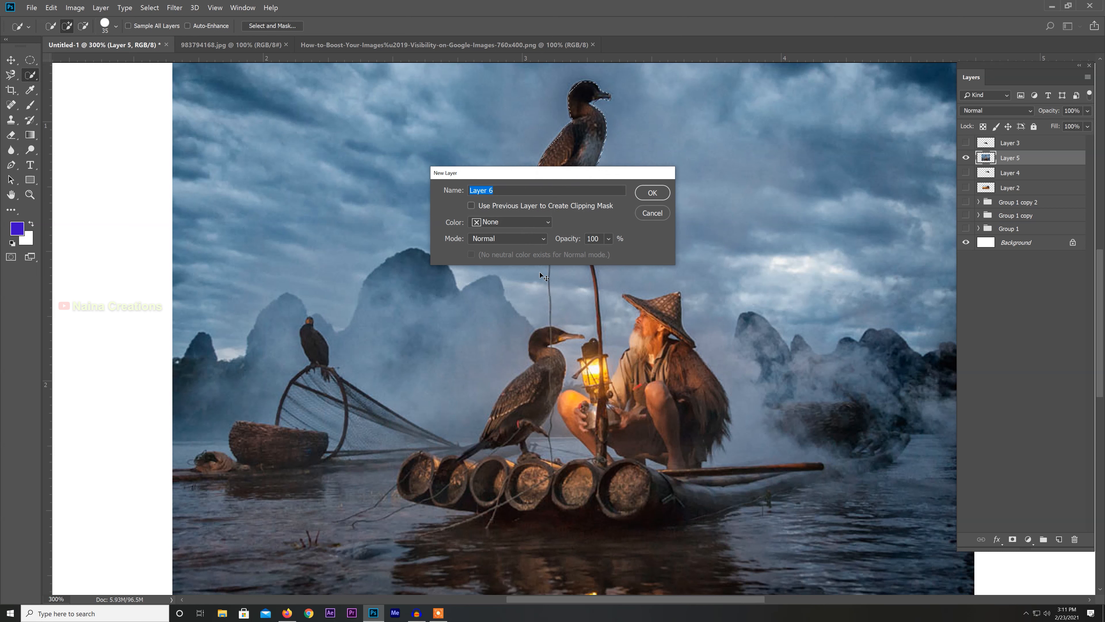
key(Return)
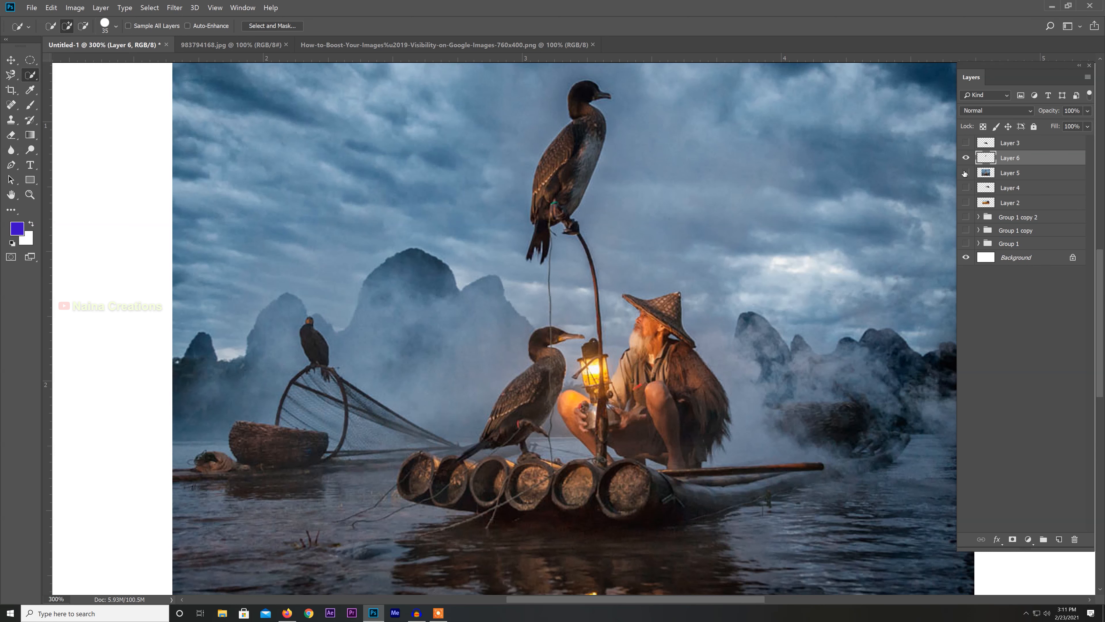
Compare the bird cutout with the original by toggling Layer 5 and Layer 6, and leave only the original picture shown
click(965, 173)
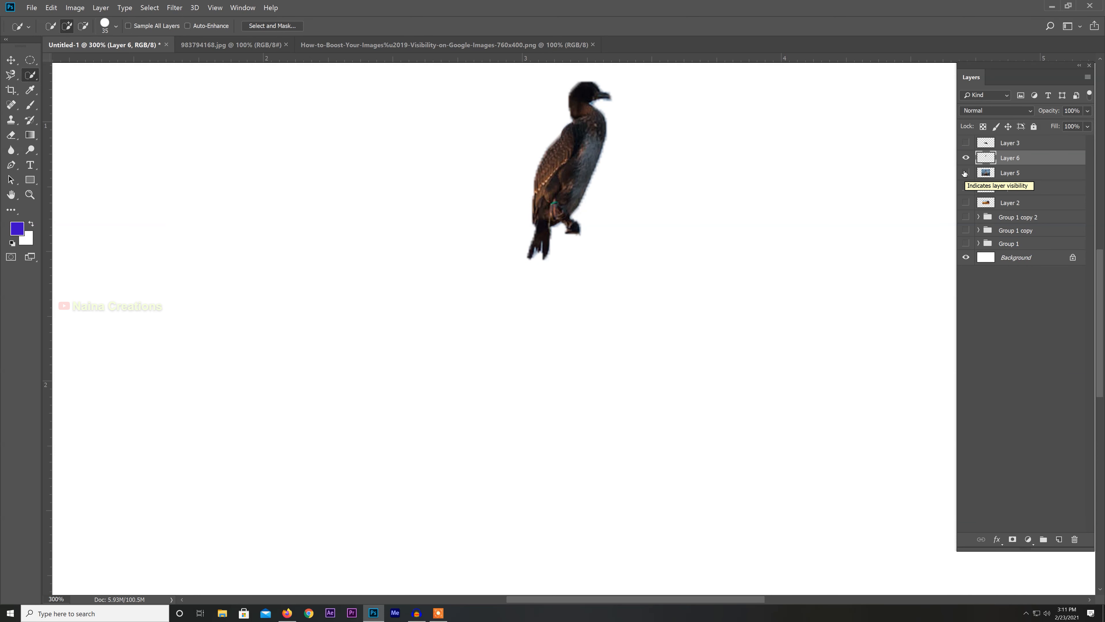
click(965, 173)
click(966, 159)
click(966, 173)
click(965, 173)
click(966, 158)
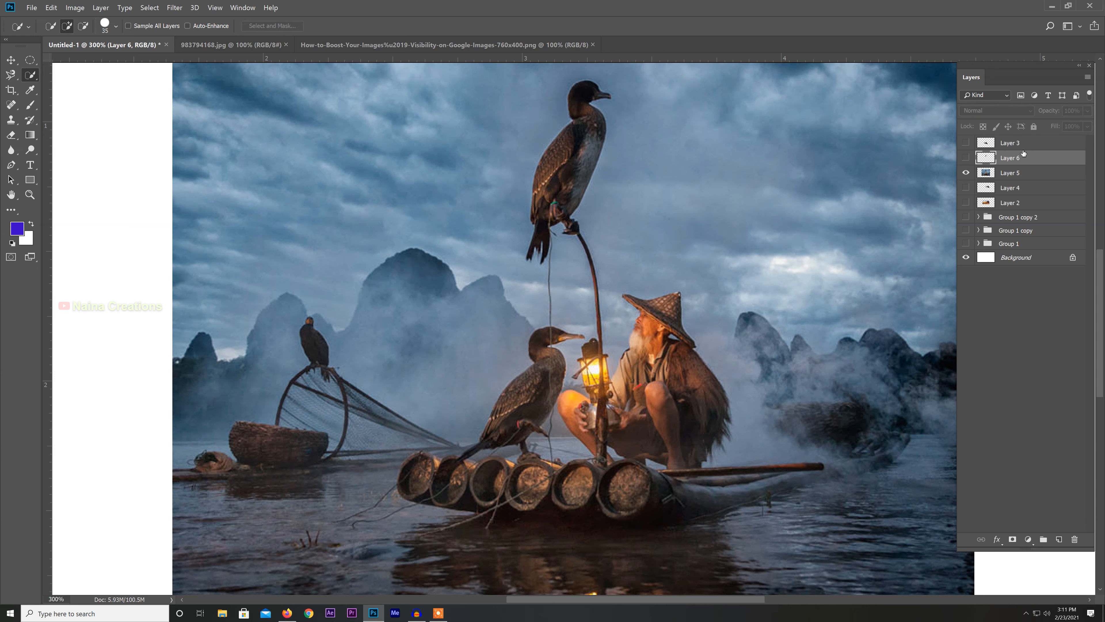
Quick-select the seated fisherman on Layer 5, and subtract the stray background in front of his chest using a brush size of 7
click(1010, 173)
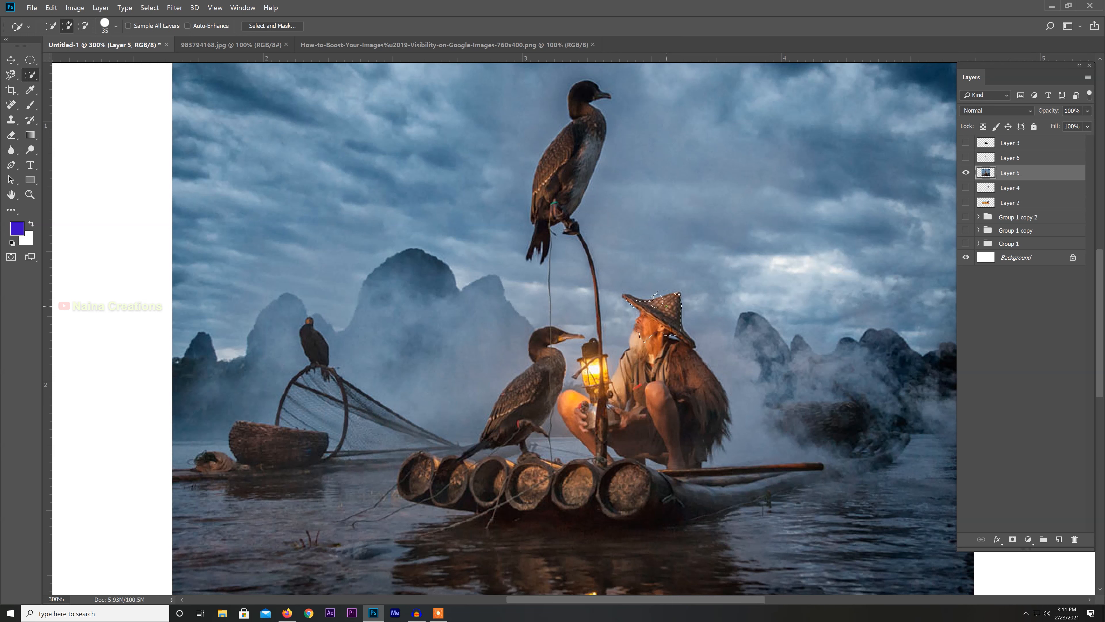
mouse_move(636, 369)
mouse_down()
mouse_move(653, 385)
mouse_move(663, 371)
mouse_move(678, 388)
mouse_move(681, 429)
mouse_move(662, 436)
mouse_move(573, 402)
mouse_up()
key(ctrl+plus)
key(ctrl+plus)
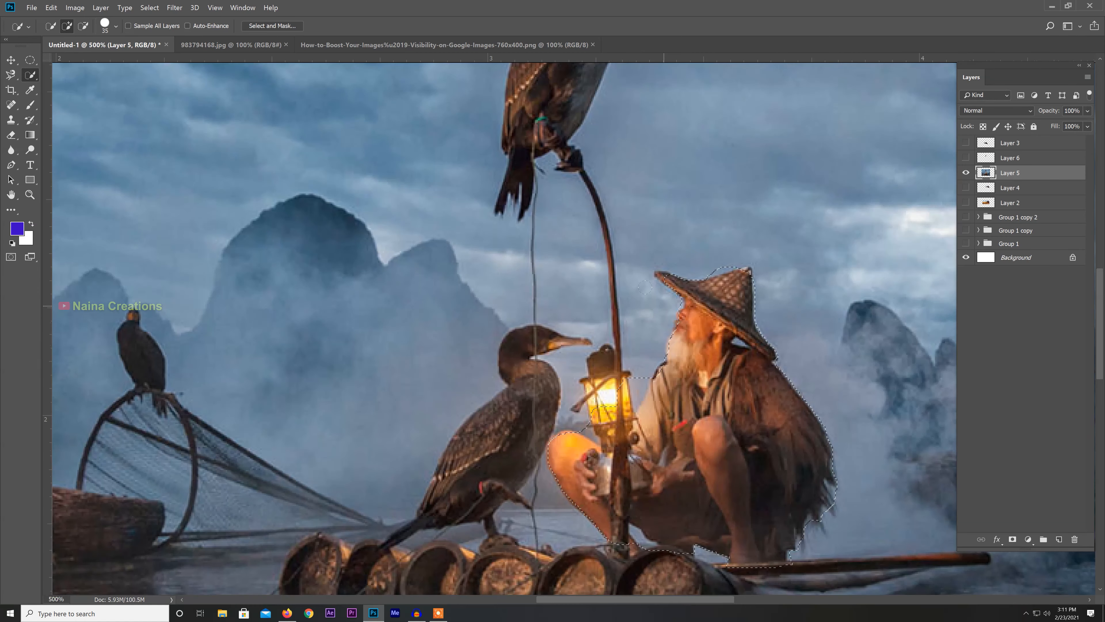
drag(677, 368, 560, 319)
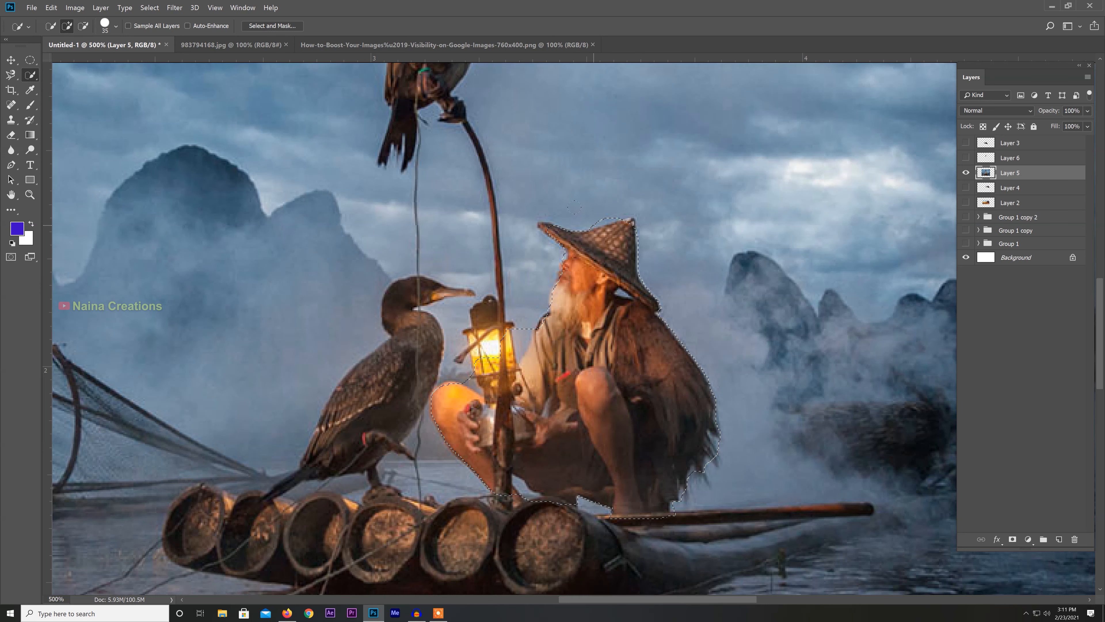
click(84, 26)
key(bracketleft)
key(bracketleft)
key(bracketleft)
key(bracketleft)
drag(530, 327, 522, 359)
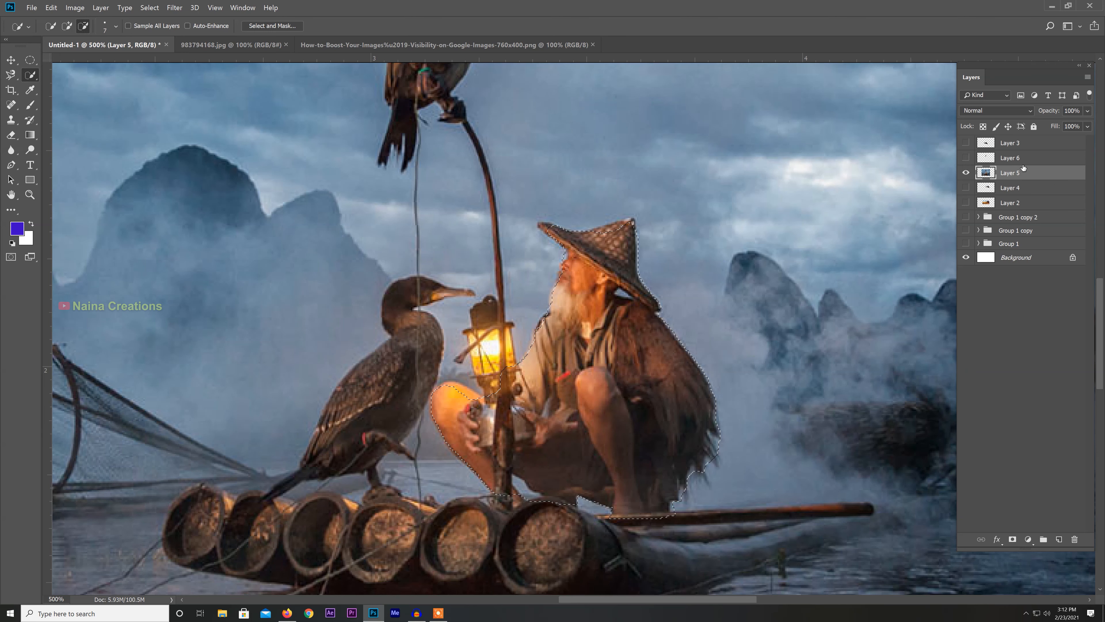
Copy the selected fisherman onto a new layer and hide Layer 5 to check the cutout
key(ctrl+shift+n)
key(Return)
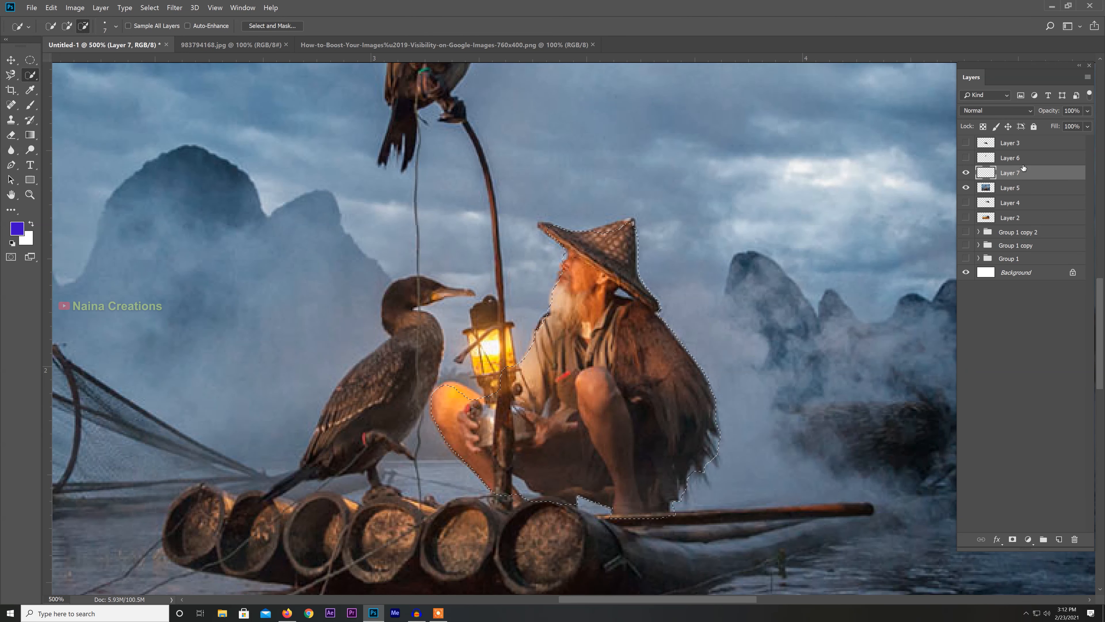
click(966, 188)
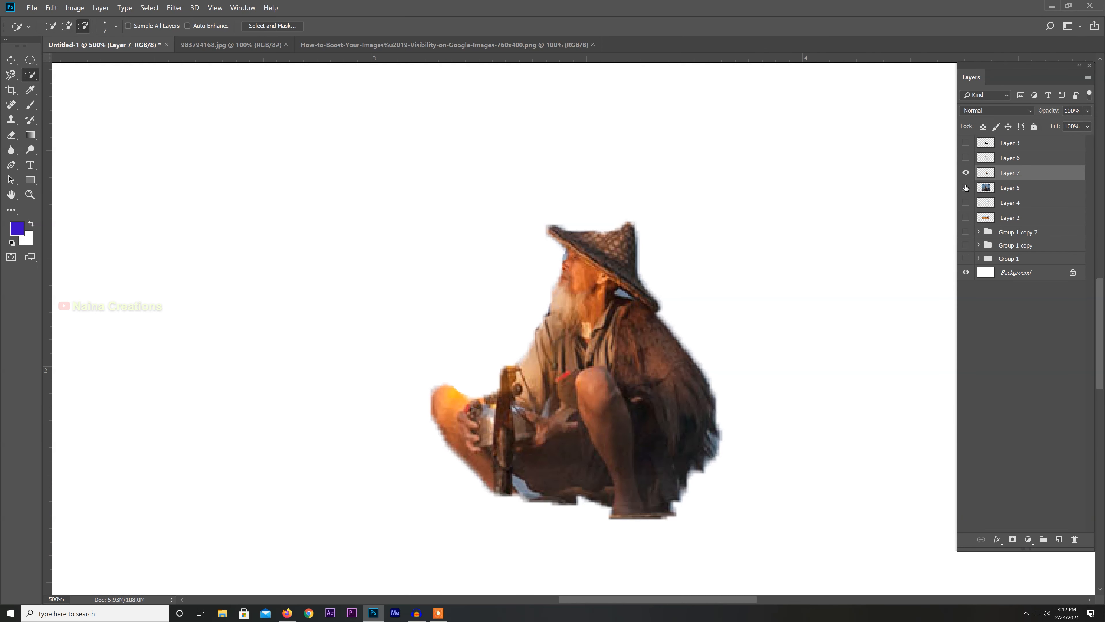
key(ctrl+minus)
key(ctrl+minus)
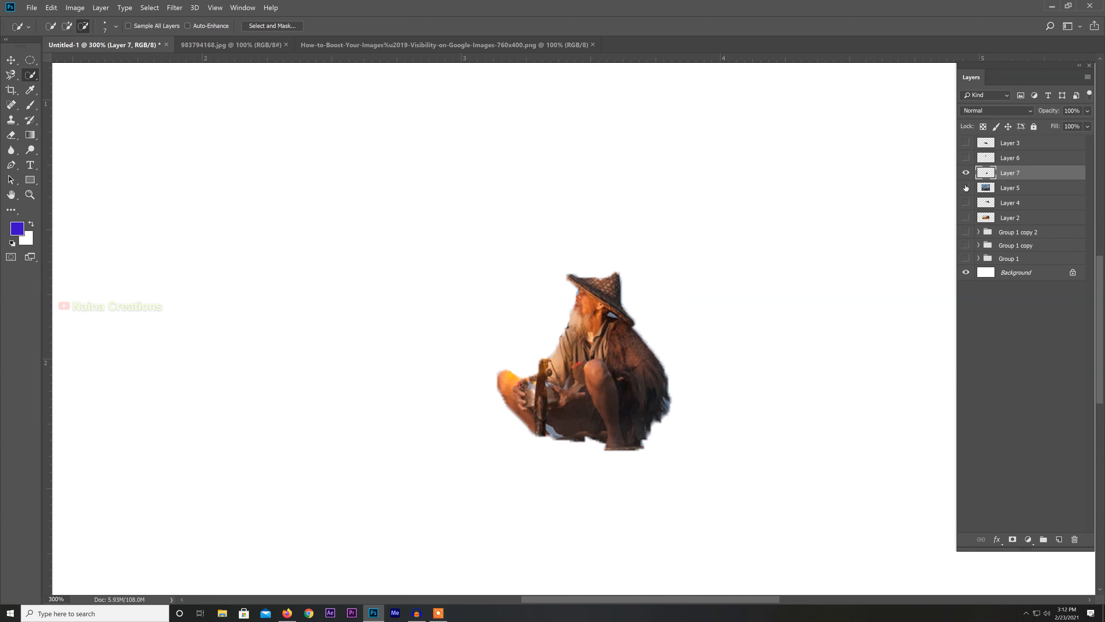
Show the bird cutout on Layer 6 and the original fisherman picture on Layer 5
key(ctrl+plus)
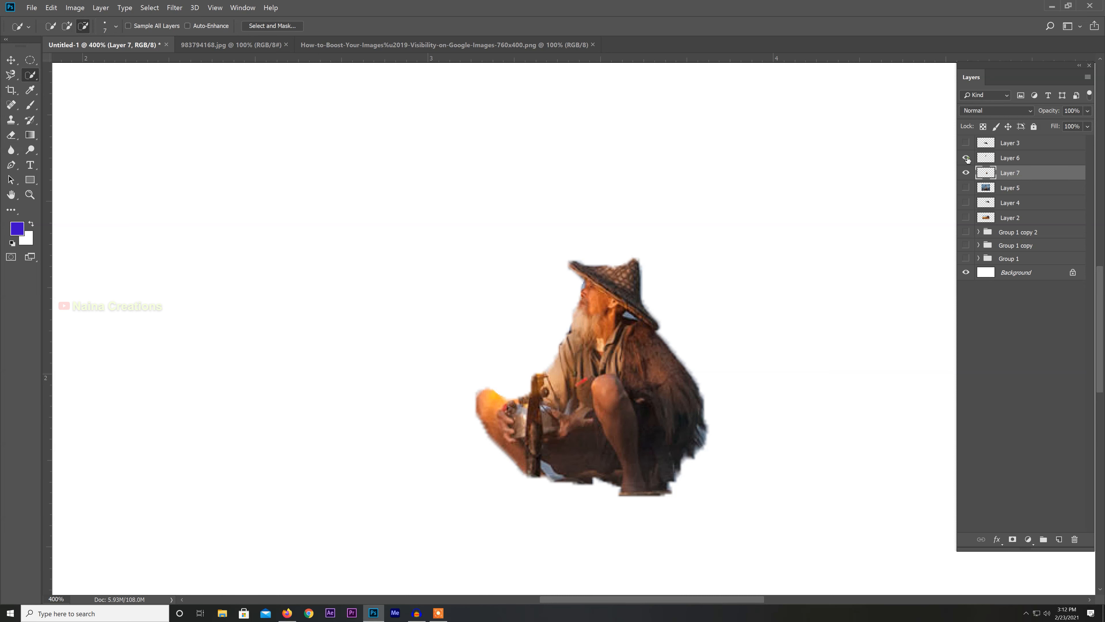
click(966, 158)
click(966, 187)
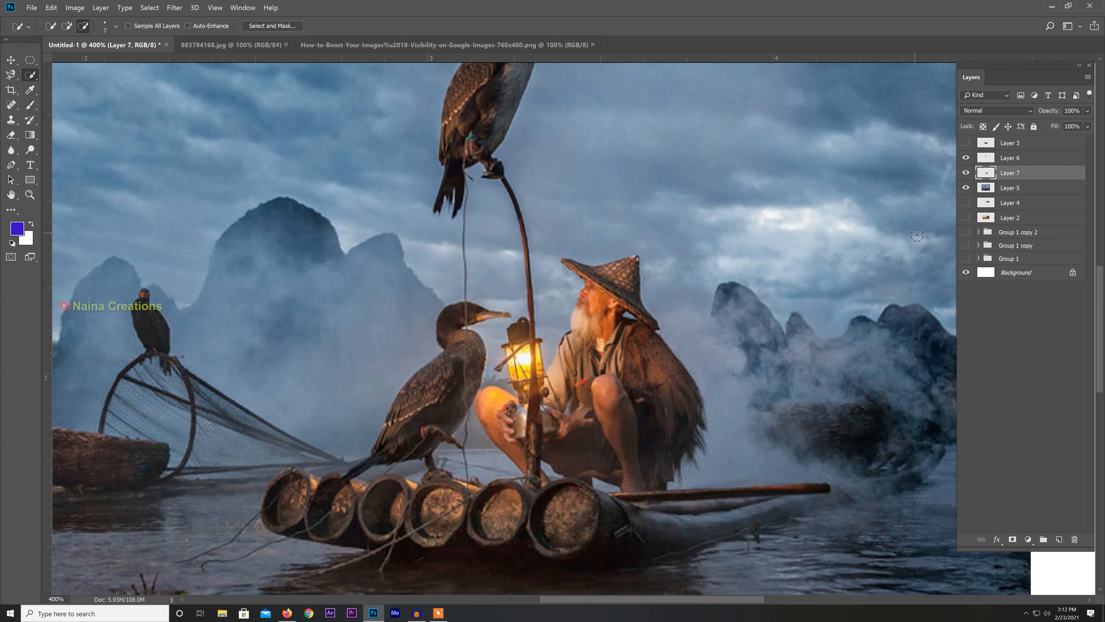
Quick-select the misty mountains on both sides of the fisherman on Layer 5 and copy them onto a new layer
click(997, 190)
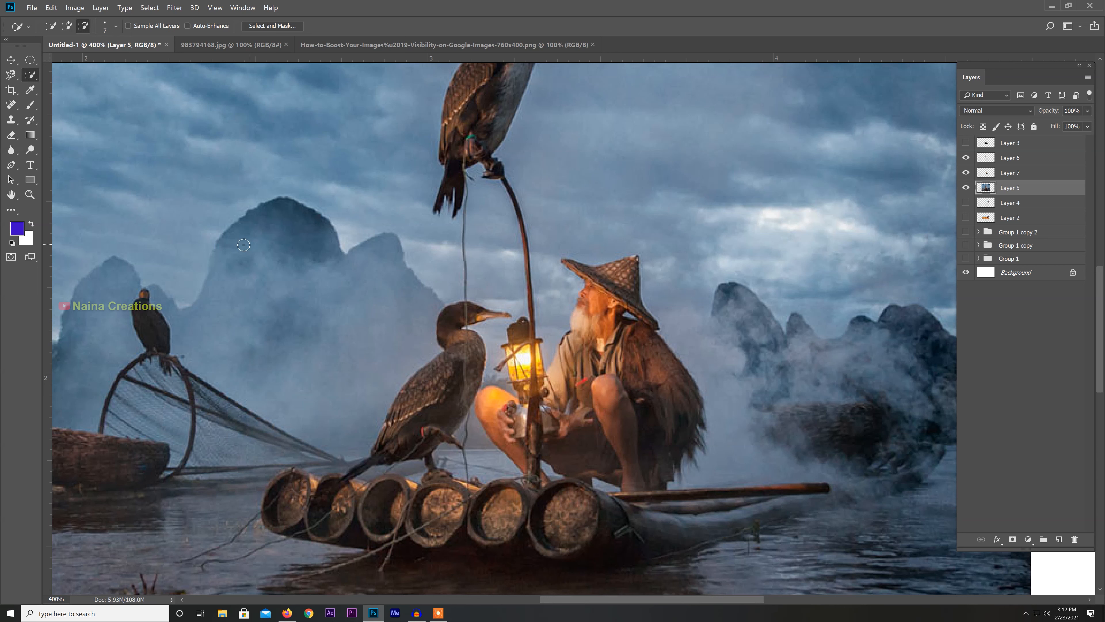
click(67, 26)
mouse_move(257, 220)
mouse_down()
mouse_move(313, 261)
mouse_move(412, 381)
mouse_move(312, 302)
mouse_up()
drag(167, 325, 113, 314)
mouse_move(734, 296)
mouse_down()
mouse_move(785, 360)
mouse_move(851, 401)
mouse_move(905, 381)
mouse_move(940, 351)
mouse_move(953, 370)
mouse_move(956, 424)
mouse_move(942, 437)
mouse_move(876, 420)
mouse_move(844, 390)
mouse_move(842, 419)
mouse_up()
key(ctrl+alt+j)
key(Return)
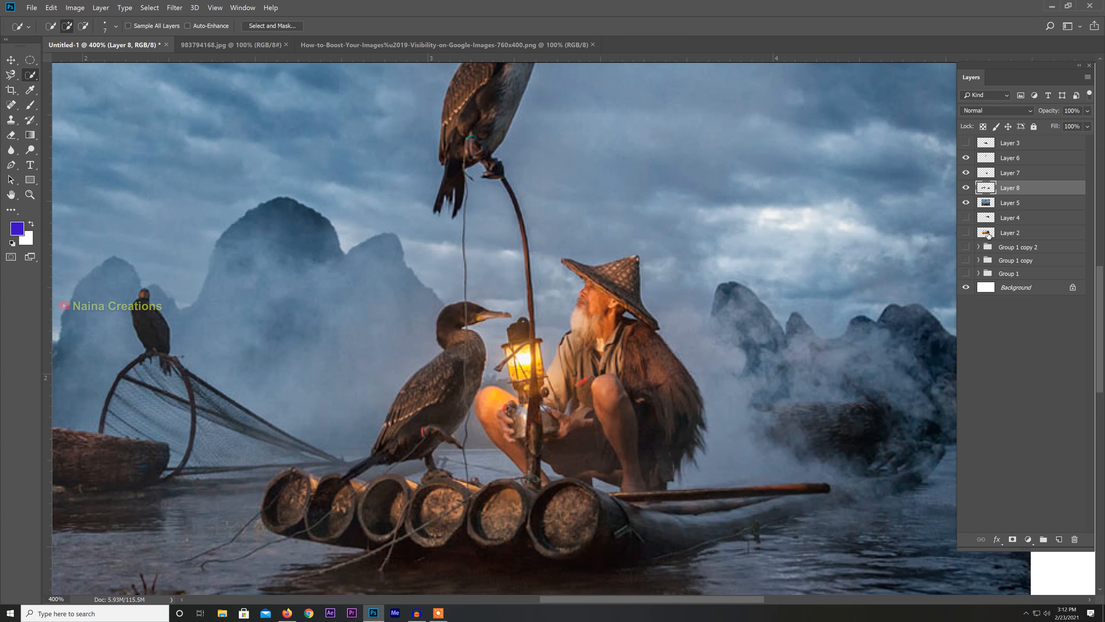
Check the mountain cutout with Layer 5 hidden, and switch the visibility from Layer 8 back to Layer 5
click(965, 203)
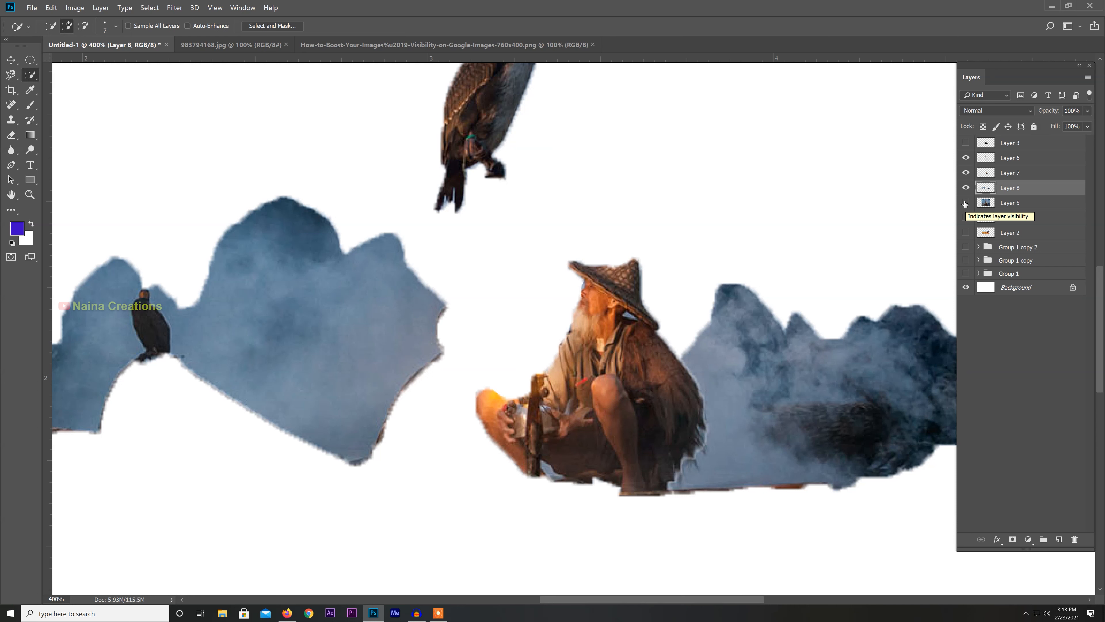
click(965, 188)
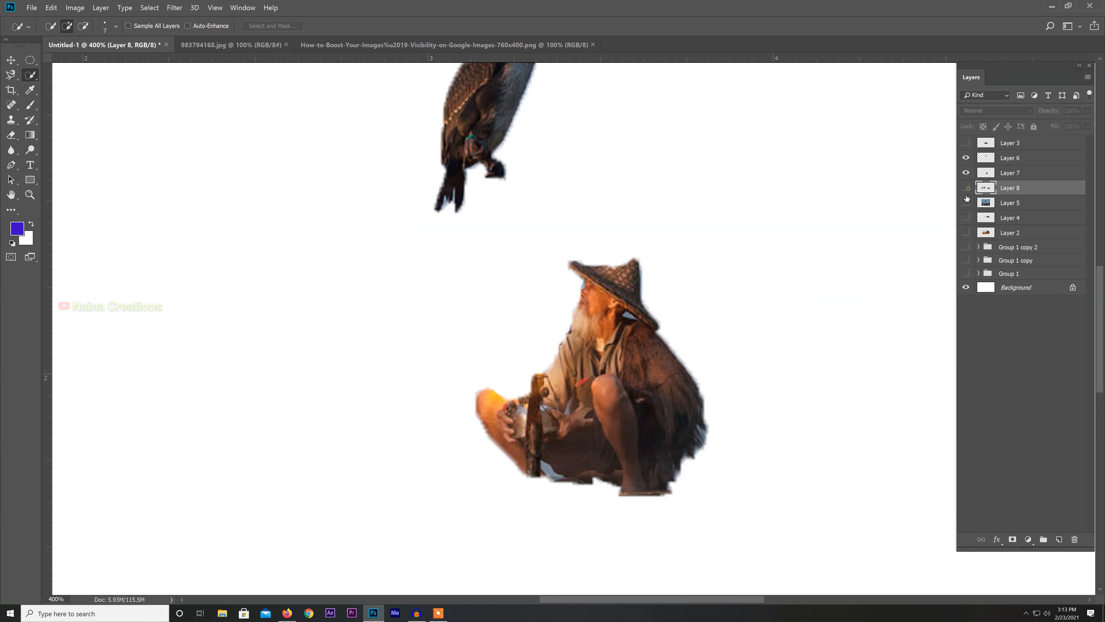
click(966, 205)
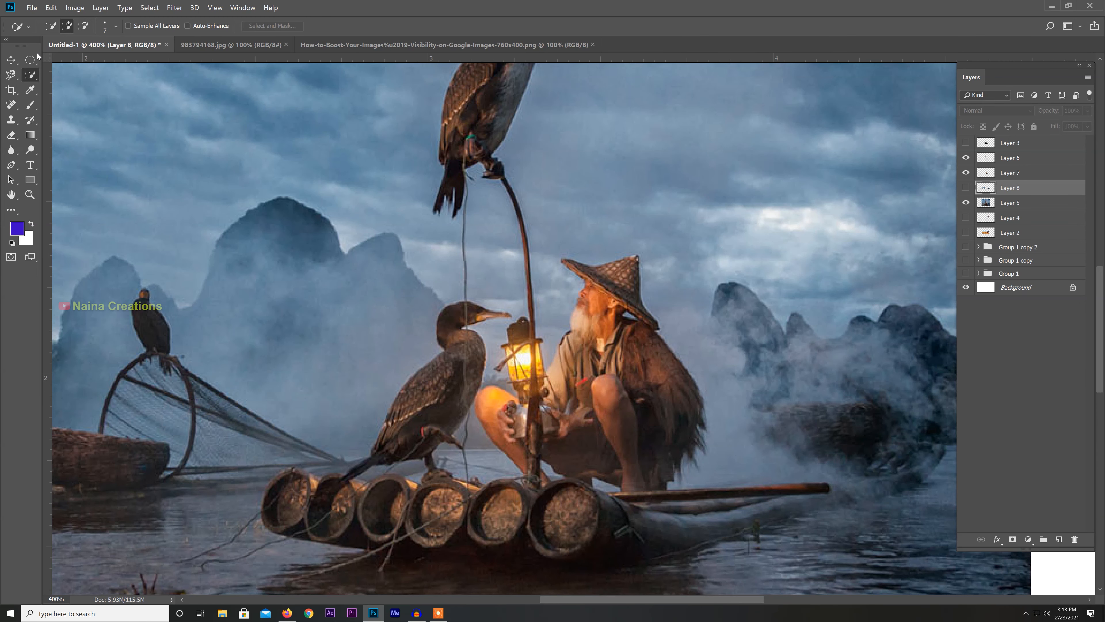
Select the cloudy sky around the perched bird on Layer 5 with the Magic Wand at tolerance 32, contiguous
right_click(30, 75)
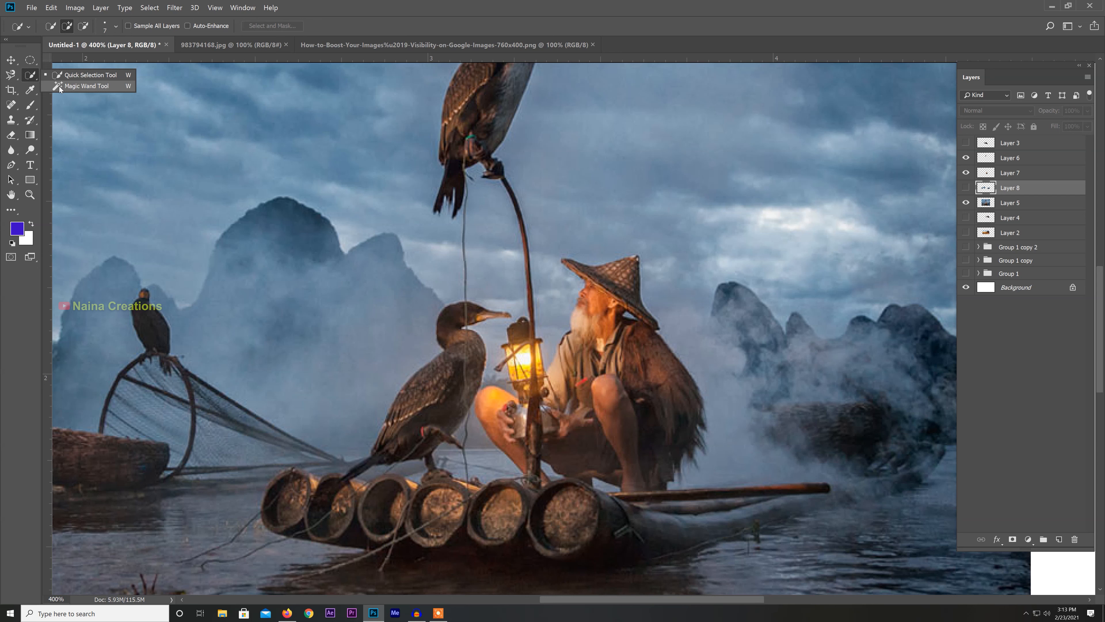
click(59, 86)
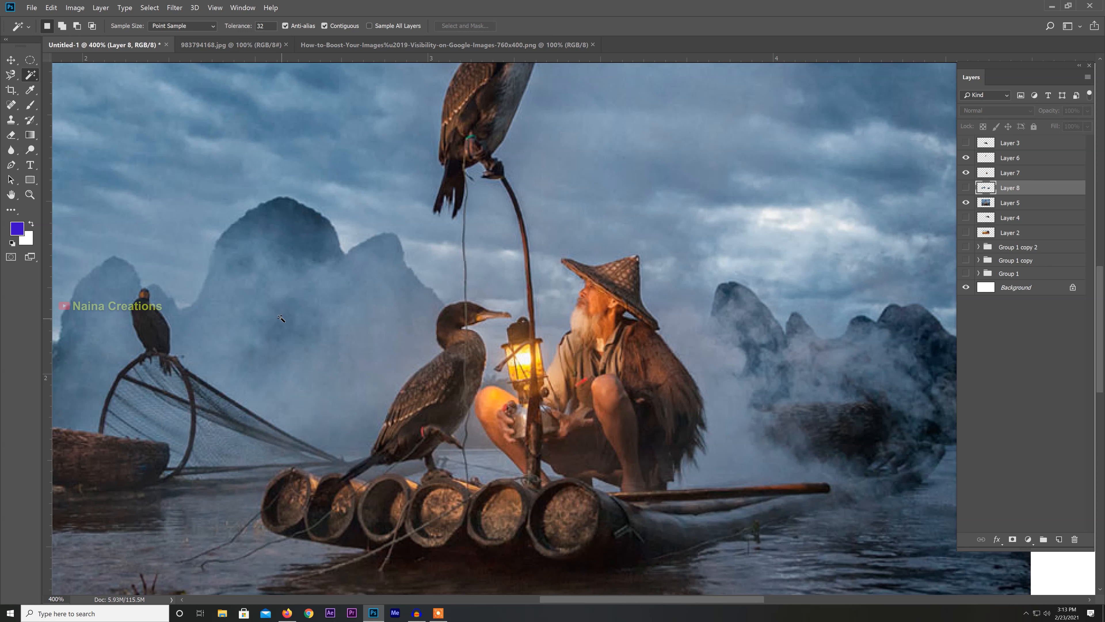
drag(643, 177, 588, 334)
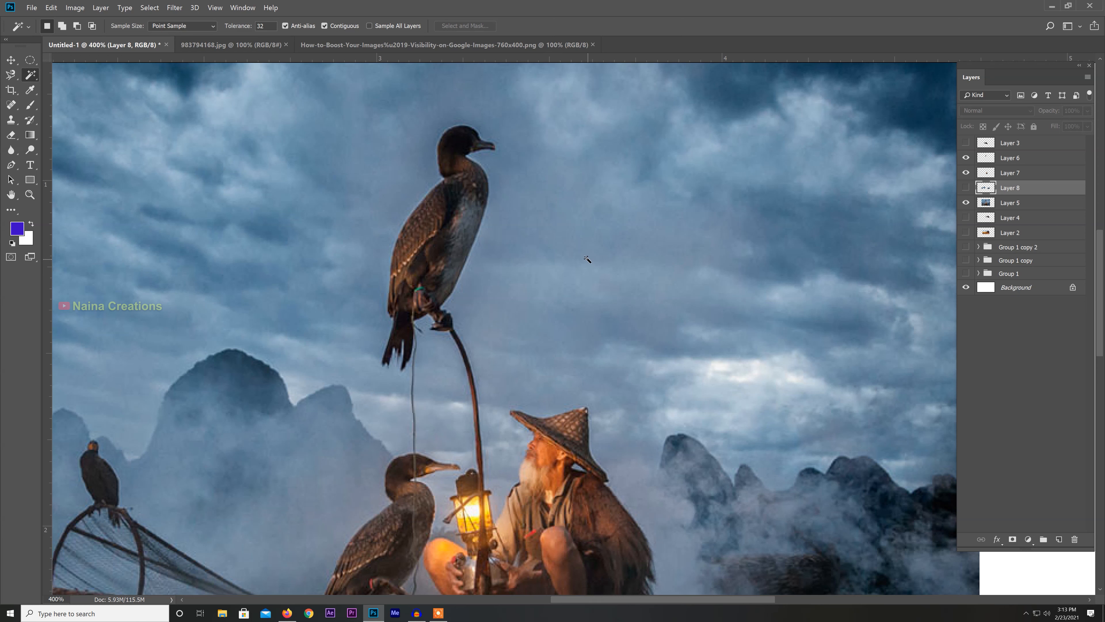
click(568, 224)
key(ctrl+d)
click(1007, 208)
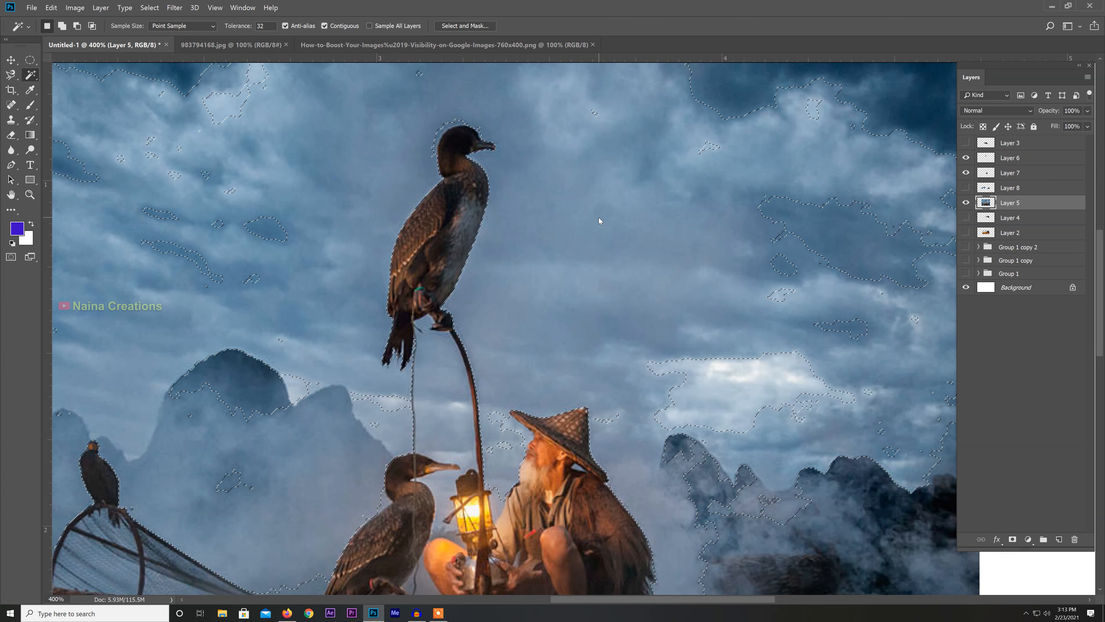
key(ctrl+minus)
key(ctrl+minus)
key(ctrl+shift+d)
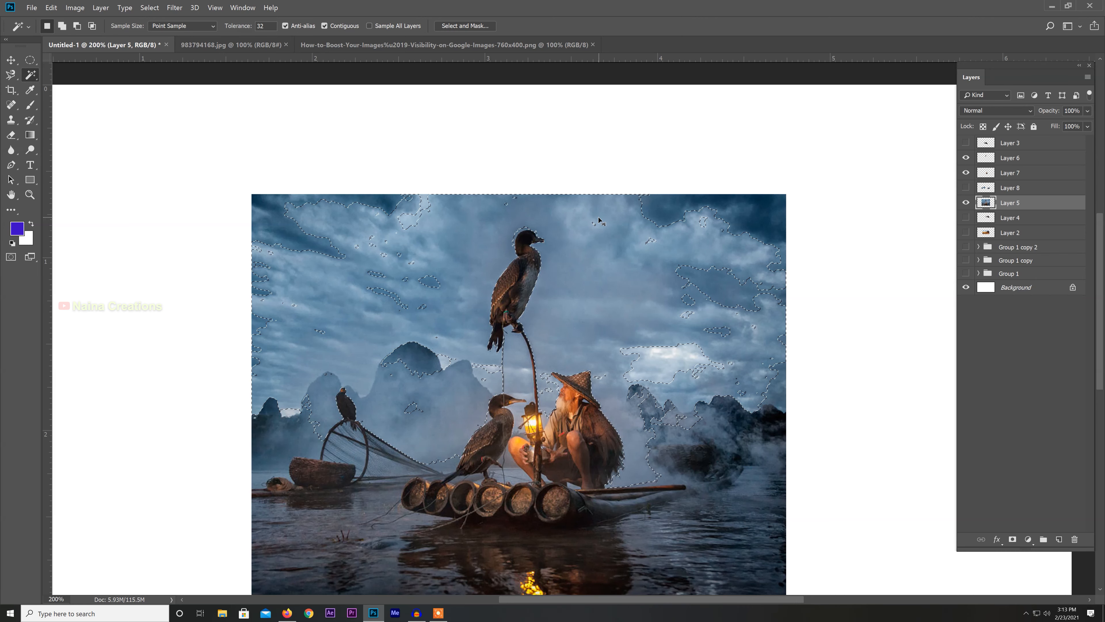
Raise the selected sky's saturation to +46 with Hue/Saturation, and deselect it
key(ctrl+u)
drag(367, 218, 366, 221)
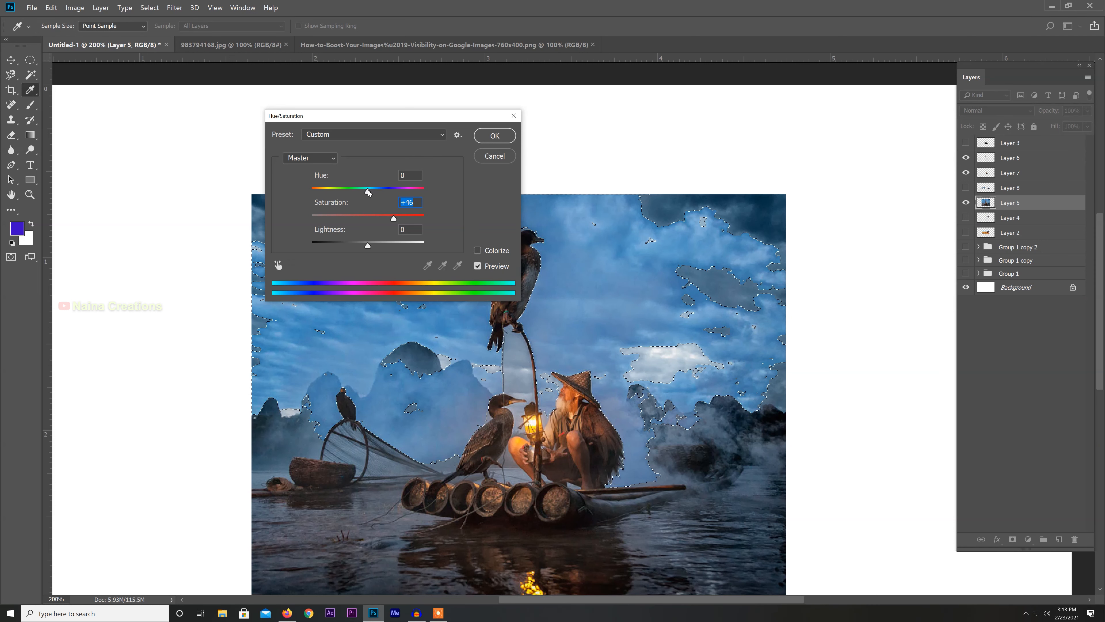
key(Return)
key(ctrl+d)
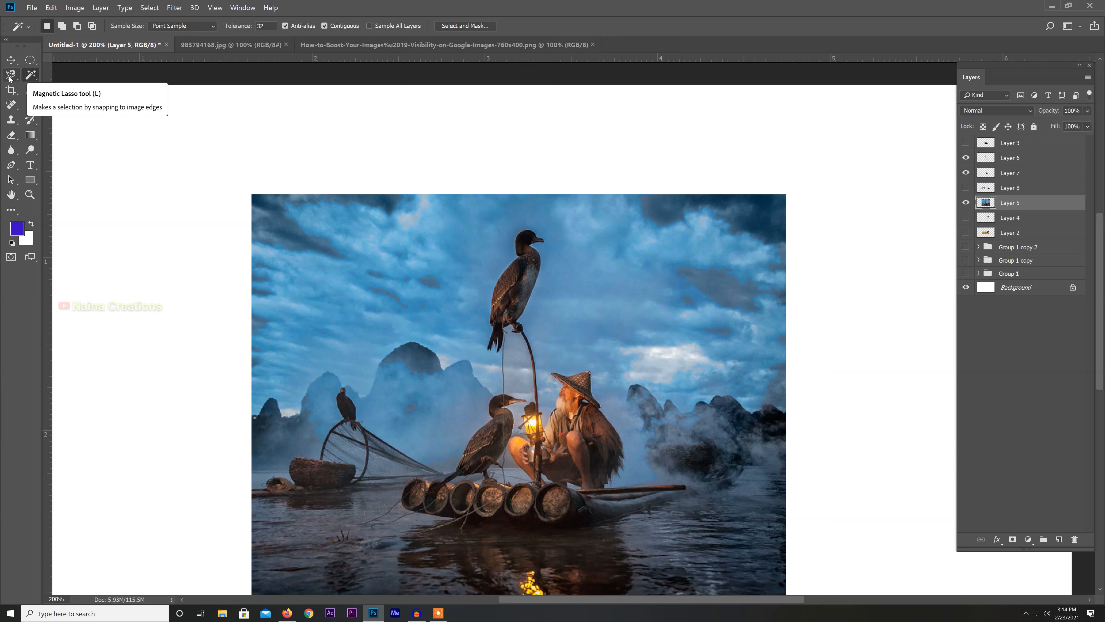
Show the available Marquee tool variants for review
click(33, 64)
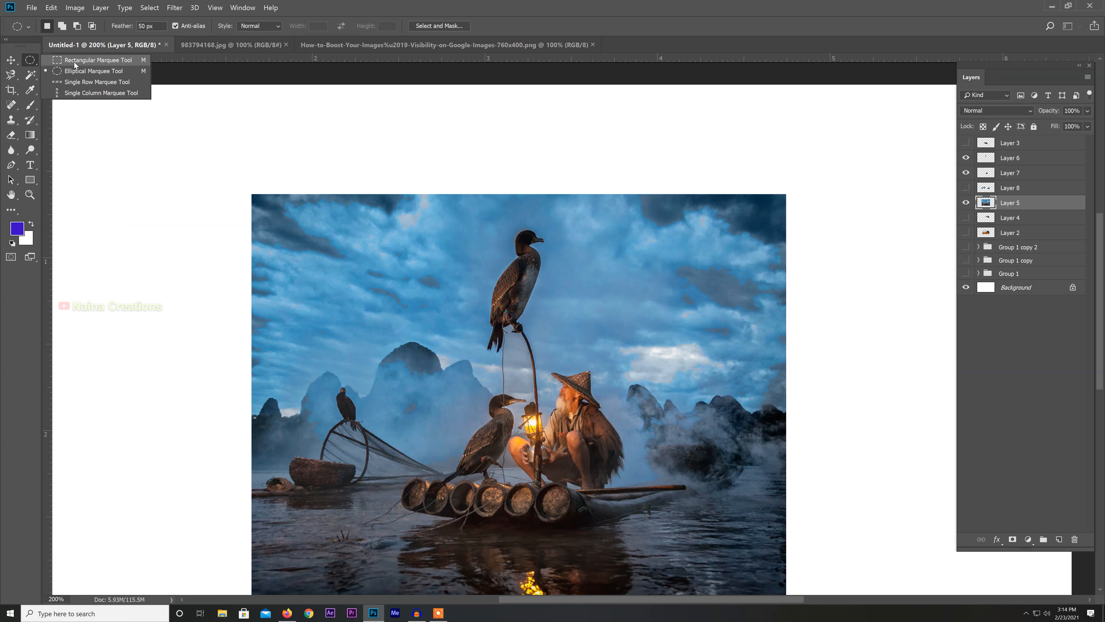